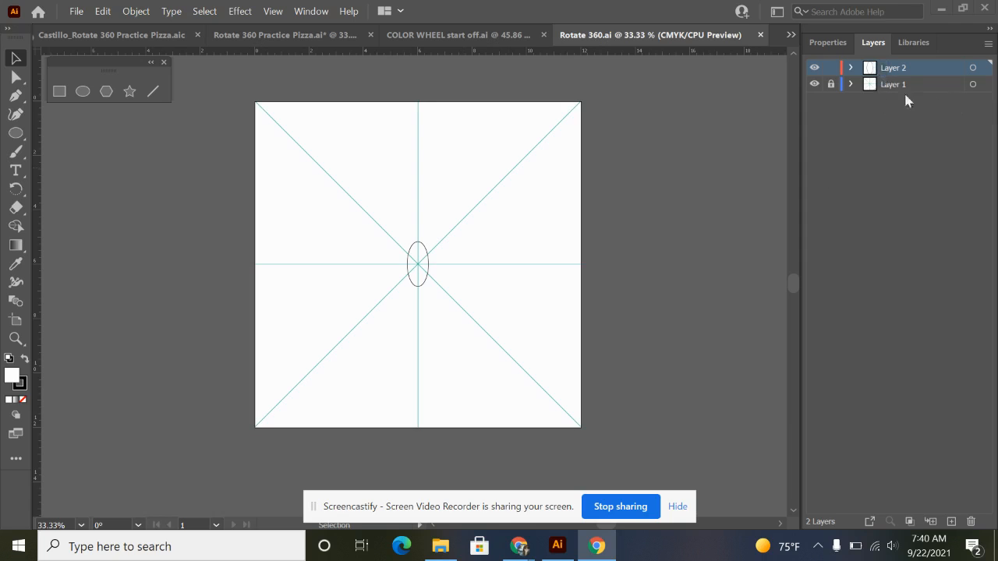
# Select the ellipse at the intersection of the guide lines, try rotating it freehand, and undo that rotation.
pyautogui.click(832, 86)
pyautogui.scroll(4, 413, 260)
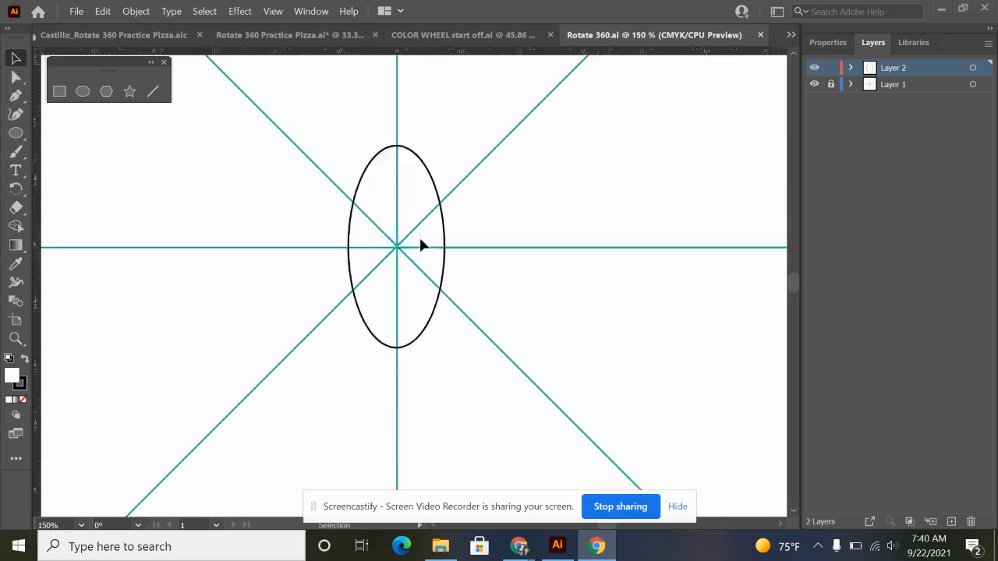
pyautogui.moveTo(418, 236); pyautogui.dragTo(468, 266)
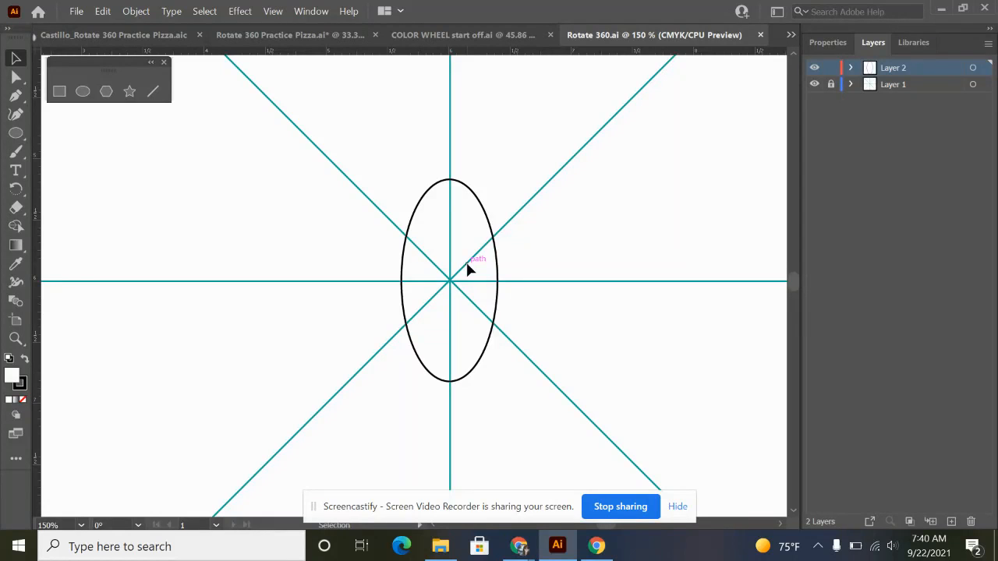
pyautogui.click(487, 220)
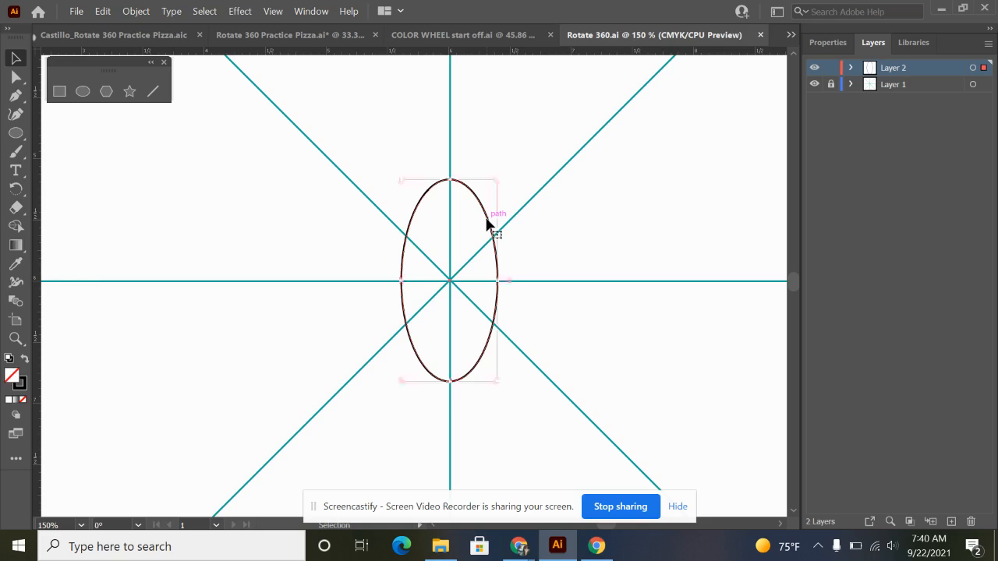
pyautogui.click(16, 192)
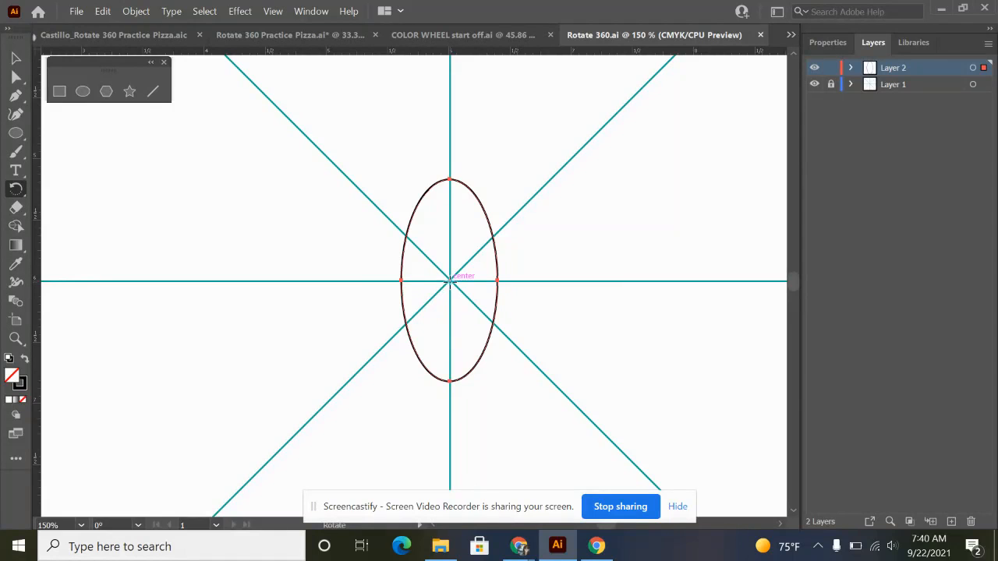
pyautogui.moveTo(503, 224); pyautogui.dragTo(225, 245)
pyautogui.hotkey('ctrl', 'z')
# Make a copy of the ellipse rotated by 360/12 degrees around the intersection of the guide lines.
pyautogui.keyDown('alt'); pyautogui.click(449, 280); pyautogui.keyUp('alt')
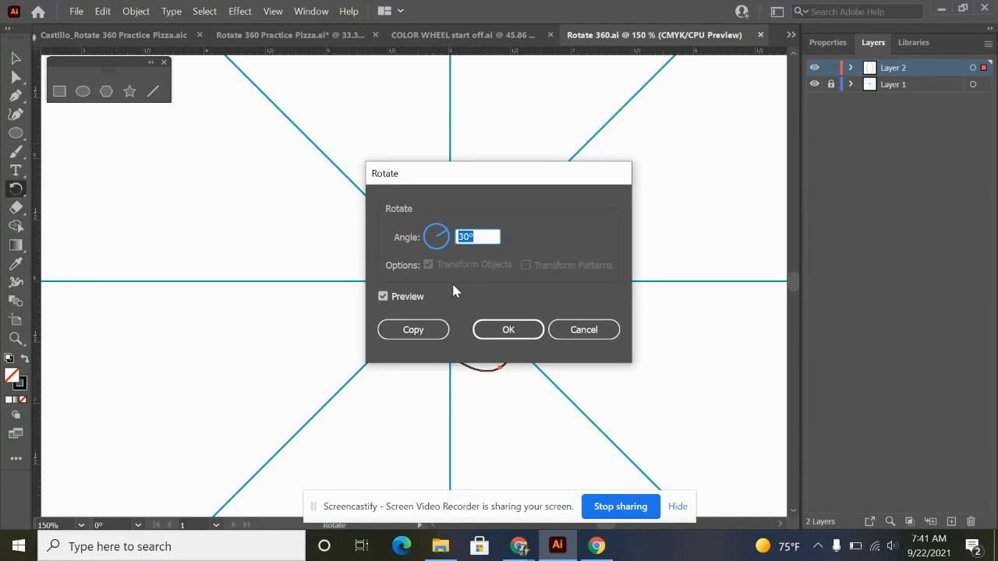
pyautogui.write('360/12')
pyautogui.moveTo(492, 170); pyautogui.dragTo(693, 152)
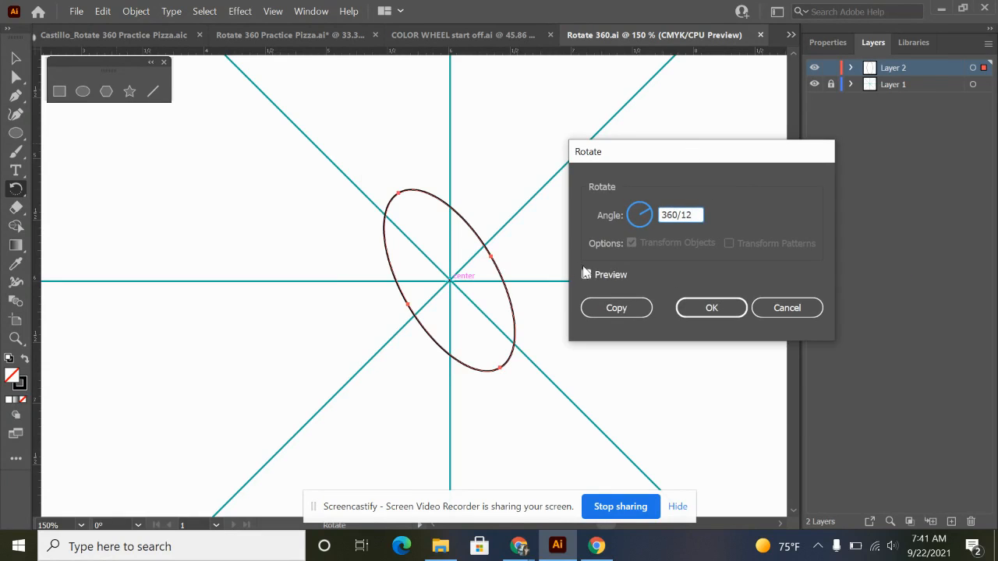
pyautogui.click(627, 312)
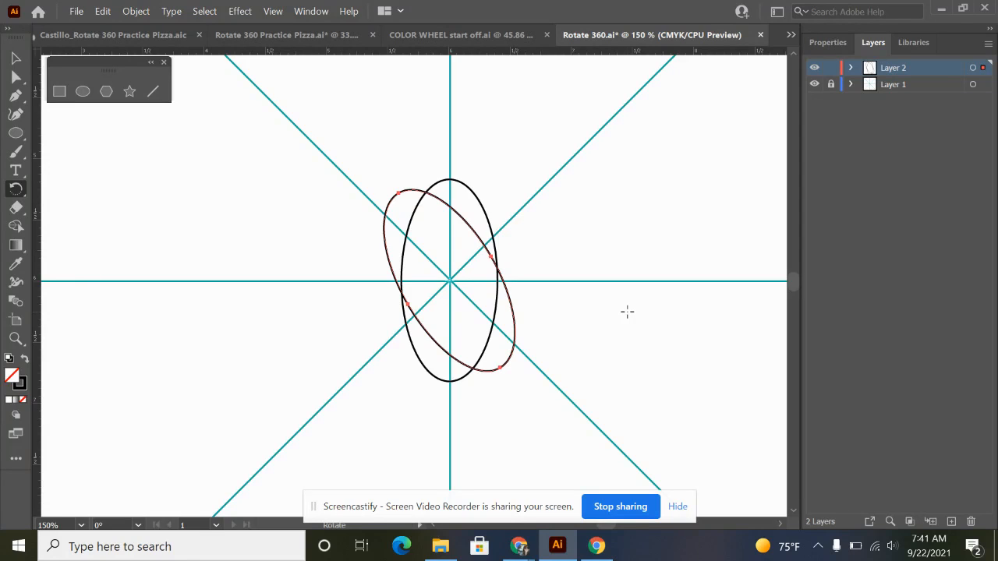
# Repeat the rotated copy until the ellipses form a complete ring of petals around the centre.
pyautogui.hotkey('ctrl', 'd')
pyautogui.hotkey('ctrl', 'd')
pyautogui.hotkey('ctrl', 'd')
pyautogui.hotkey('ctrl', 'd')
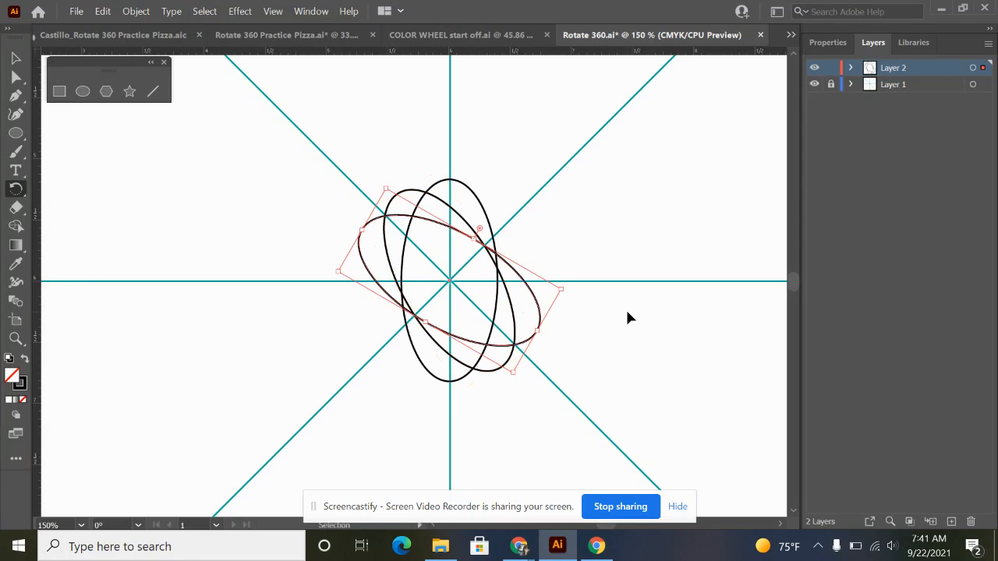
pyautogui.press('r')
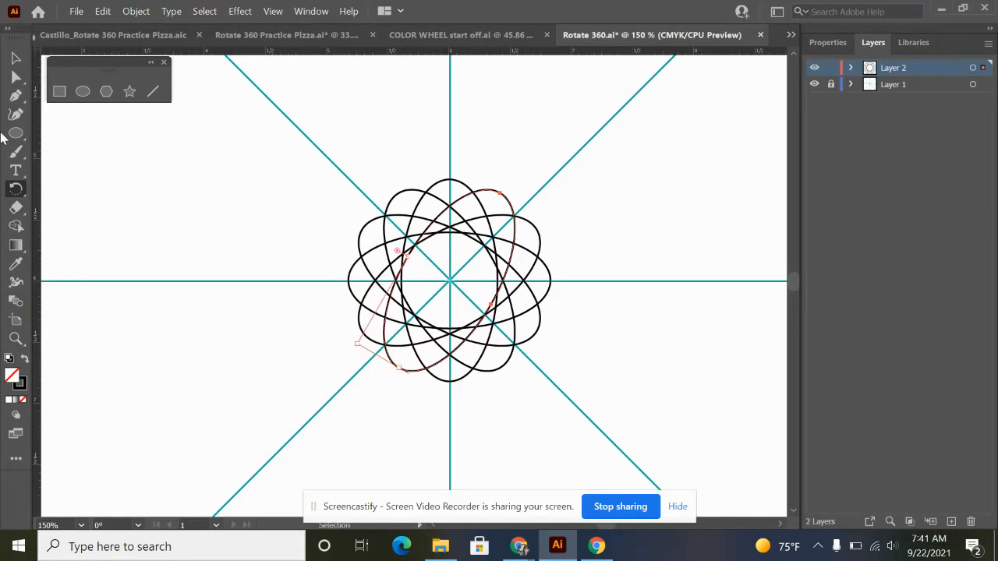
# Merge all the overlapping ellipses into one scalloped shape with the Shape Builder tool, and deselect it.
pyautogui.click(21, 61)
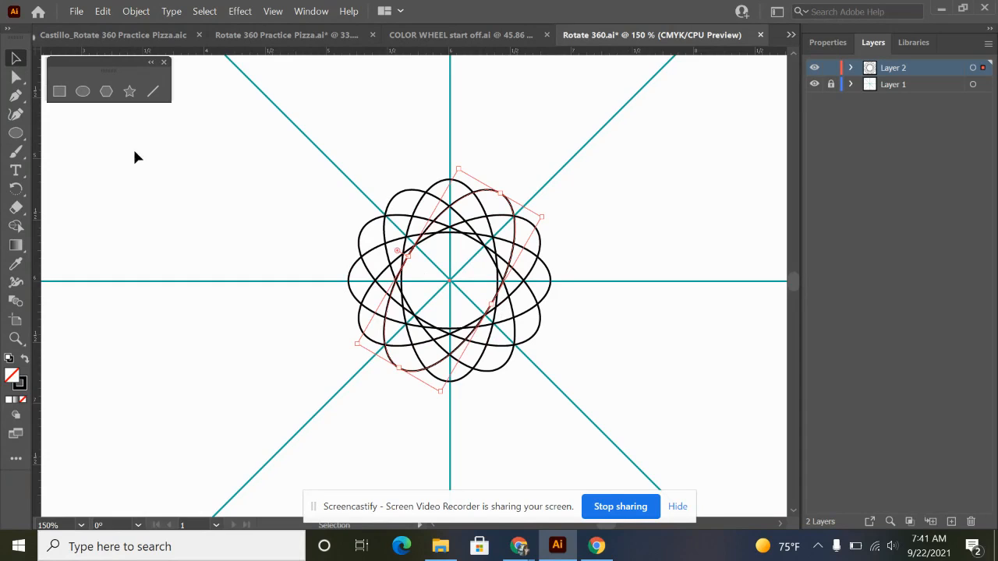
pyautogui.moveTo(330, 149); pyautogui.dragTo(597, 409)
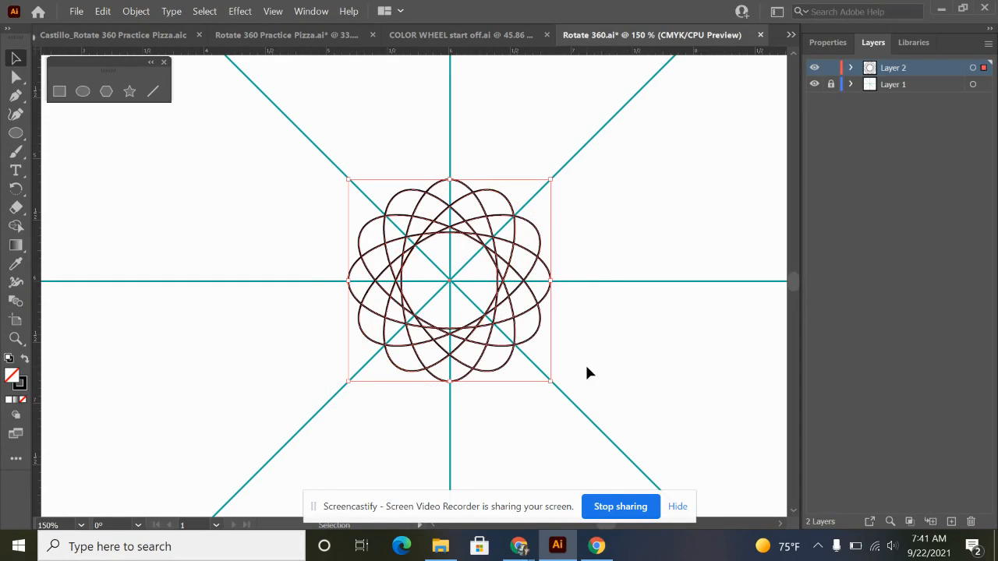
pyautogui.click(16, 228)
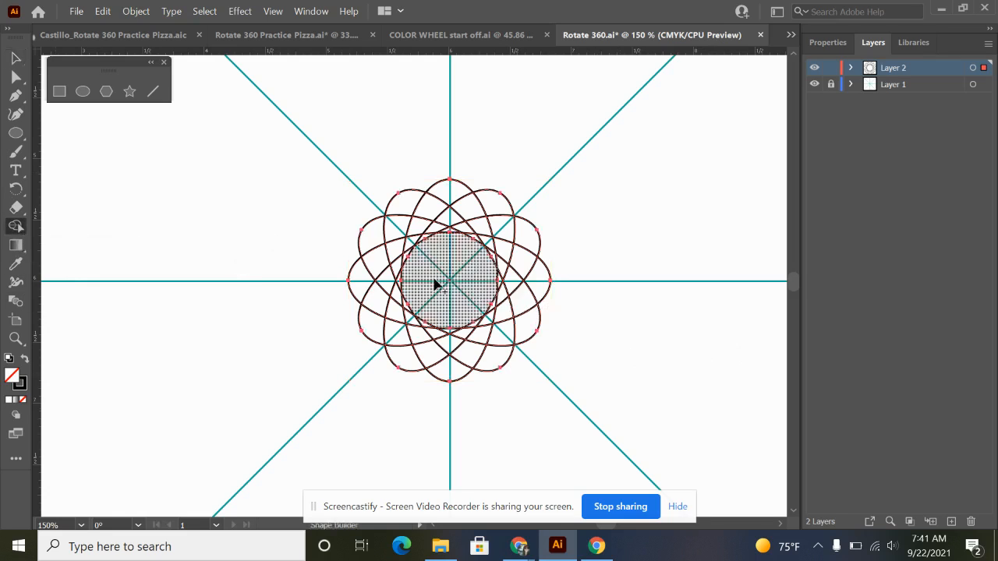
pyautogui.moveTo(445, 268)
pyautogui.mouseDown()
pyautogui.moveTo(385, 285)
pyautogui.moveTo(425, 226)
pyautogui.moveTo(402, 210)
pyautogui.moveTo(528, 257)
pyautogui.moveTo(456, 379)
pyautogui.moveTo(489, 308)
pyautogui.moveTo(517, 200)
pyautogui.moveTo(433, 195)
pyautogui.moveTo(353, 281)
pyautogui.moveTo(495, 278)
pyautogui.mouseUp()
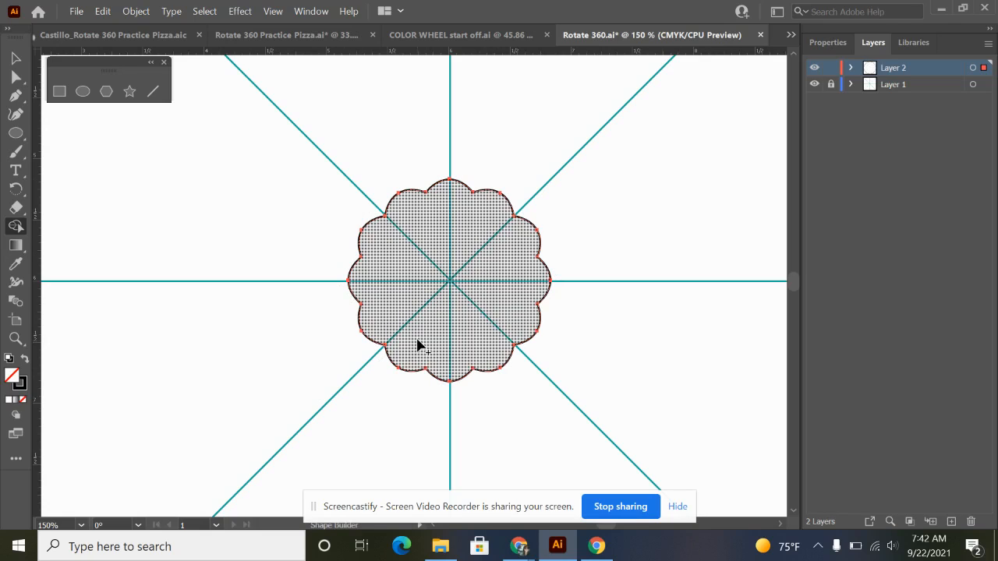
pyautogui.press('v')
pyautogui.click(633, 355)
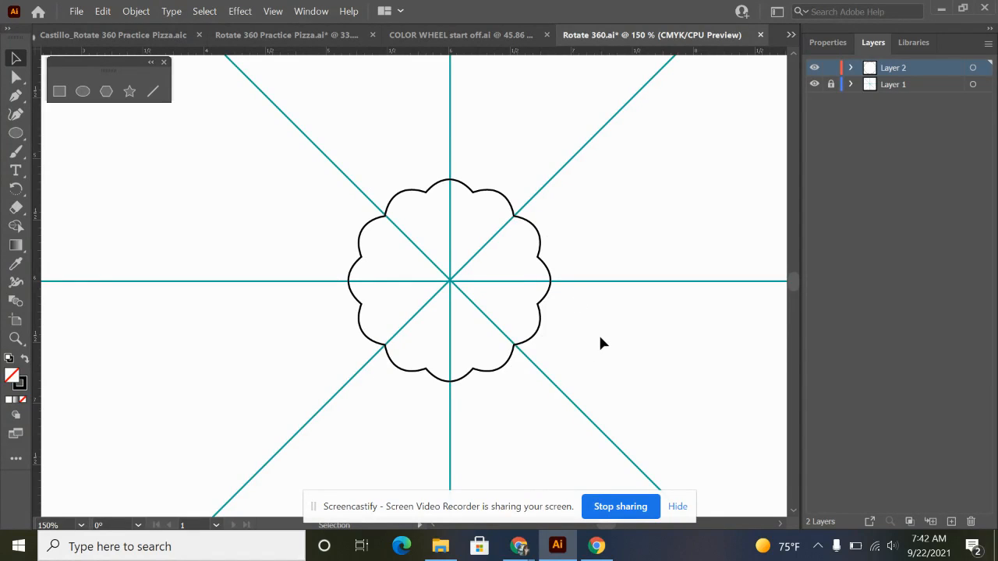
# Draw a star above the scalloped shape with its points reduced to three, giving an upright triangle.
pyautogui.scroll(-2, 487, 232)
pyautogui.moveTo(463, 182); pyautogui.dragTo(444, 327)
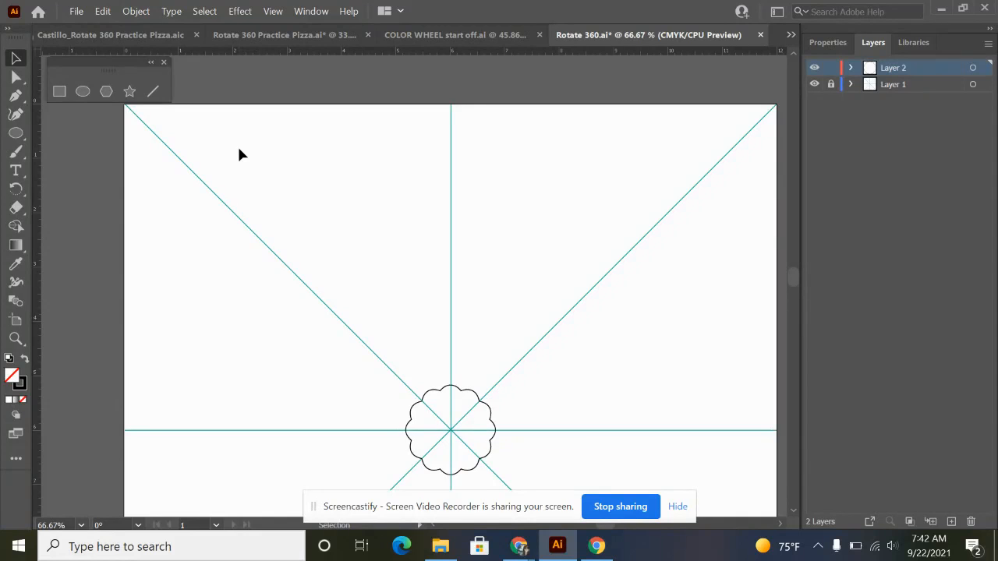
pyautogui.click(129, 91)
pyautogui.moveTo(417, 172)
pyautogui.mouseDown()
pyautogui.moveTo(489, 270)
pyautogui.moveTo(489, 242)
pyautogui.moveTo(522, 244)
pyautogui.moveTo(483, 205)
pyautogui.moveTo(500, 224)
pyautogui.moveTo(519, 211)
pyautogui.moveTo(519, 223)
pyautogui.moveTo(503, 223)
pyautogui.mouseUp()
pyautogui.press('Up')
pyautogui.press('Up')
pyautogui.press('Up')
pyautogui.press('Down')
pyautogui.press('Down')
pyautogui.press('Down')
pyautogui.press('Up')
pyautogui.press('Up')
pyautogui.press('Up')
pyautogui.press('Up')
pyautogui.press('Down')
pyautogui.press('Up')
pyautogui.press('Up')
pyautogui.press('Up')
pyautogui.press('Down')
pyautogui.press('Down')
pyautogui.press('Down')
pyautogui.press('Down')
pyautogui.press('Down')
pyautogui.press('Down')
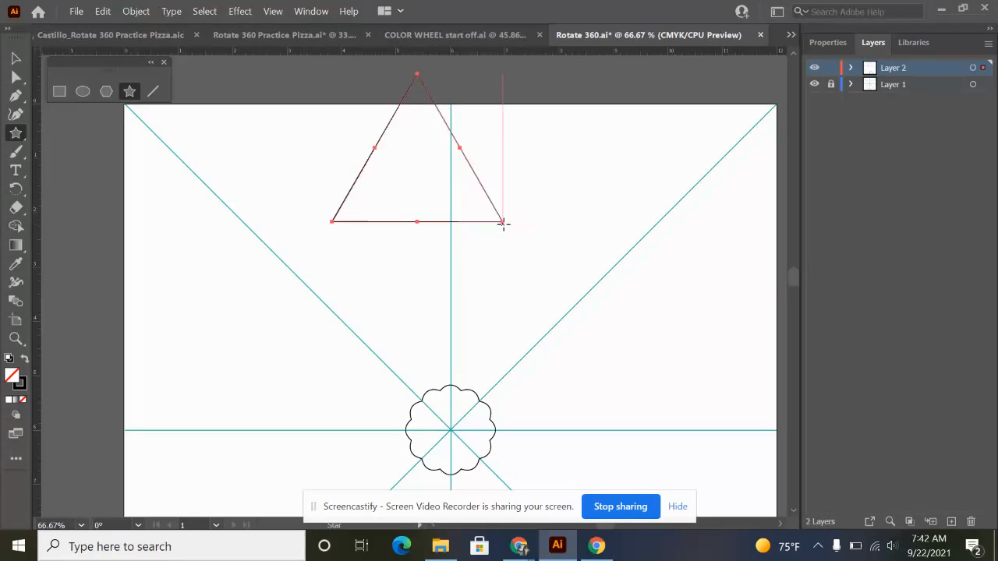
pyautogui.press('v')
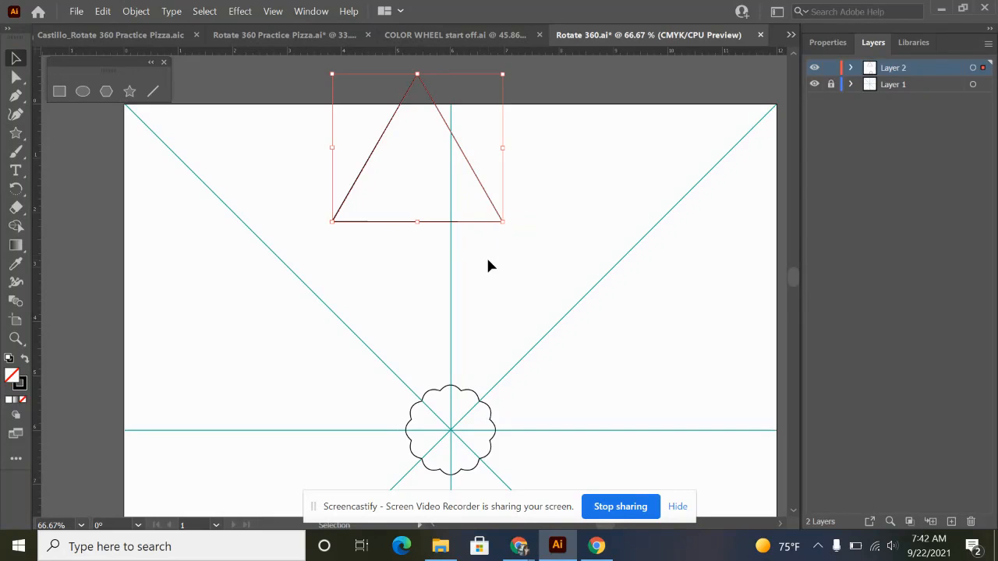
# Narrow and lengthen the triangle into a tall spike and centre it on the vertical guide above the scalloped shape.
pyautogui.moveTo(479, 192); pyautogui.dragTo(440, 328)
pyautogui.moveTo(428, 285); pyautogui.dragTo(473, 300)
pyautogui.moveTo(484, 341); pyautogui.dragTo(477, 335)
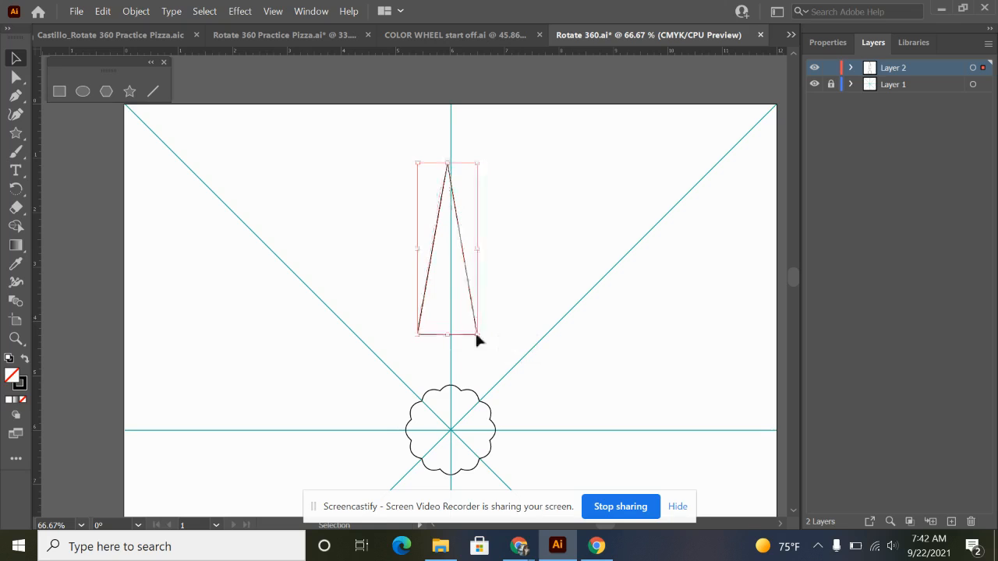
pyautogui.moveTo(467, 291); pyautogui.dragTo(473, 297)
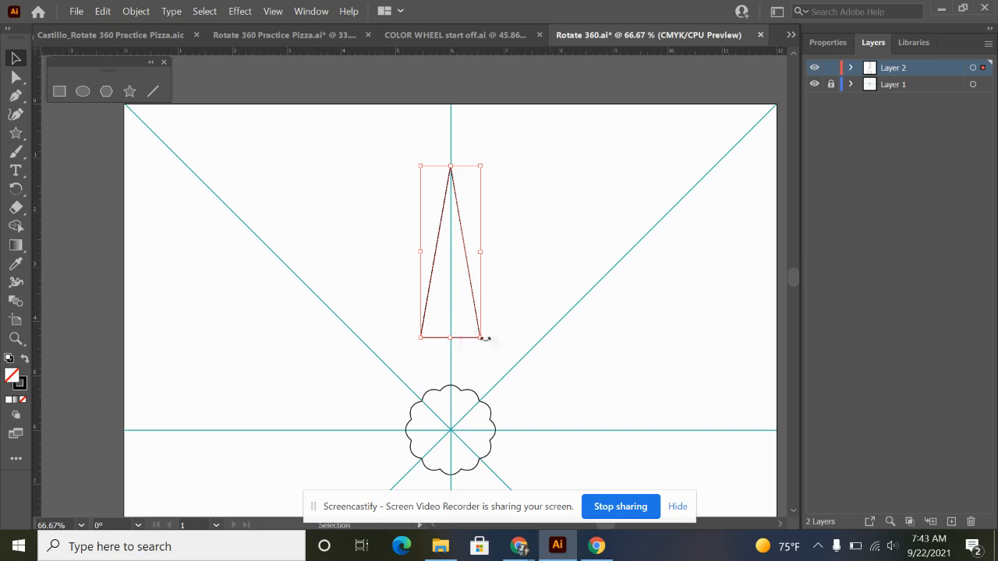
pyautogui.moveTo(485, 339); pyautogui.dragTo(478, 350)
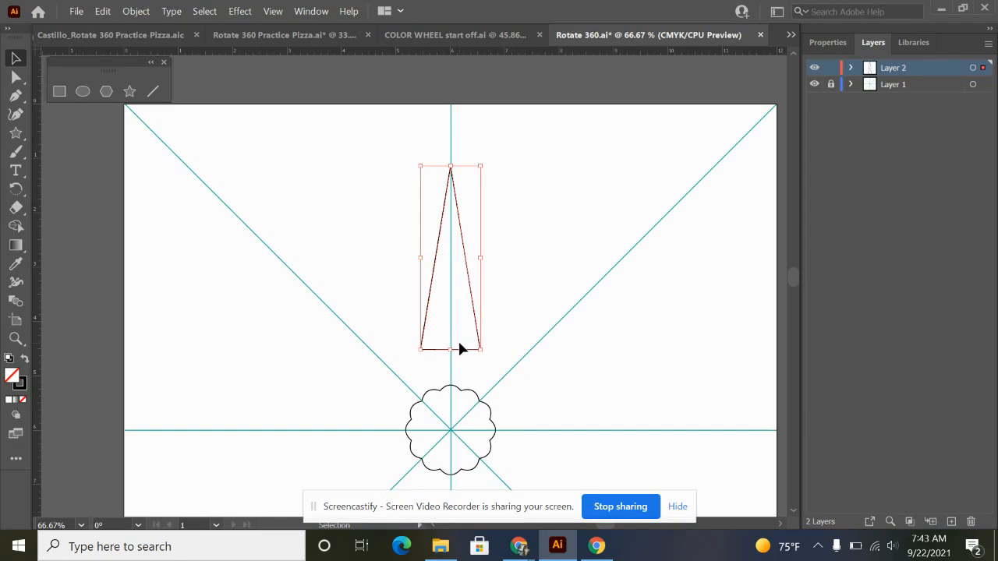
# Reflect the triangle across the horizontal axis so it points down, and shorten it slightly from its upper edge.
pyautogui.rightClick(473, 296)
pyautogui.moveTo(542, 439)
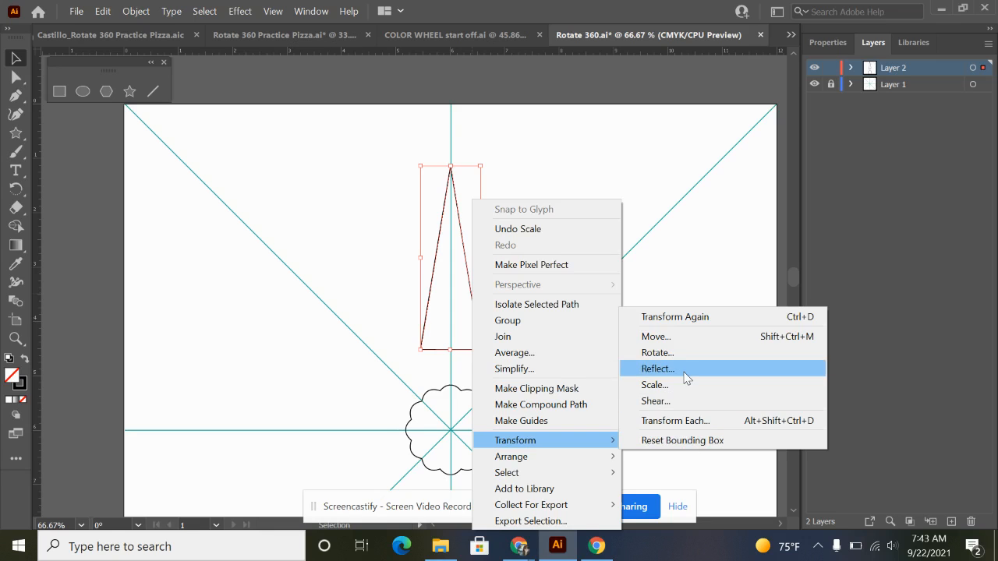
pyautogui.click(658, 369)
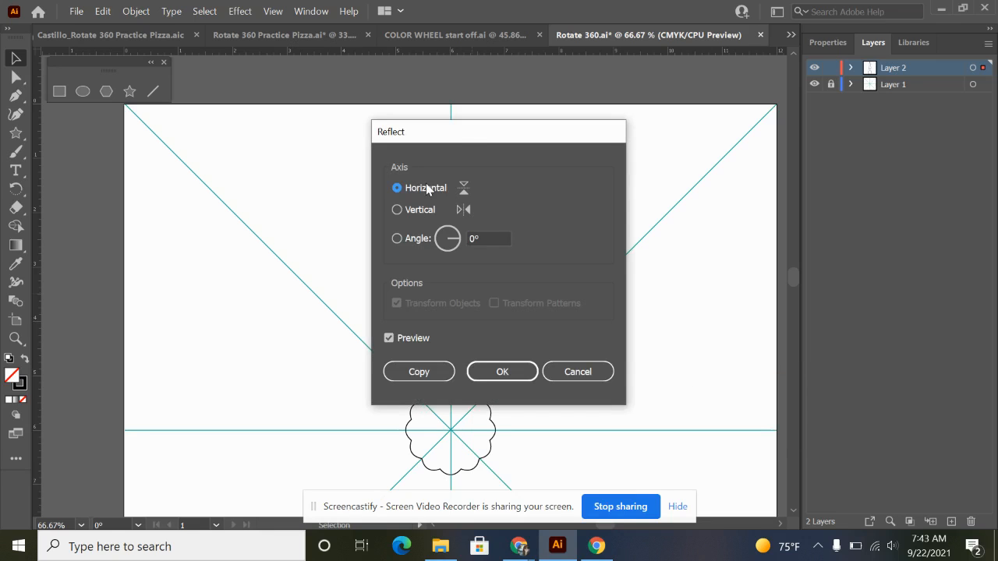
pyautogui.moveTo(462, 137); pyautogui.dragTo(657, 133)
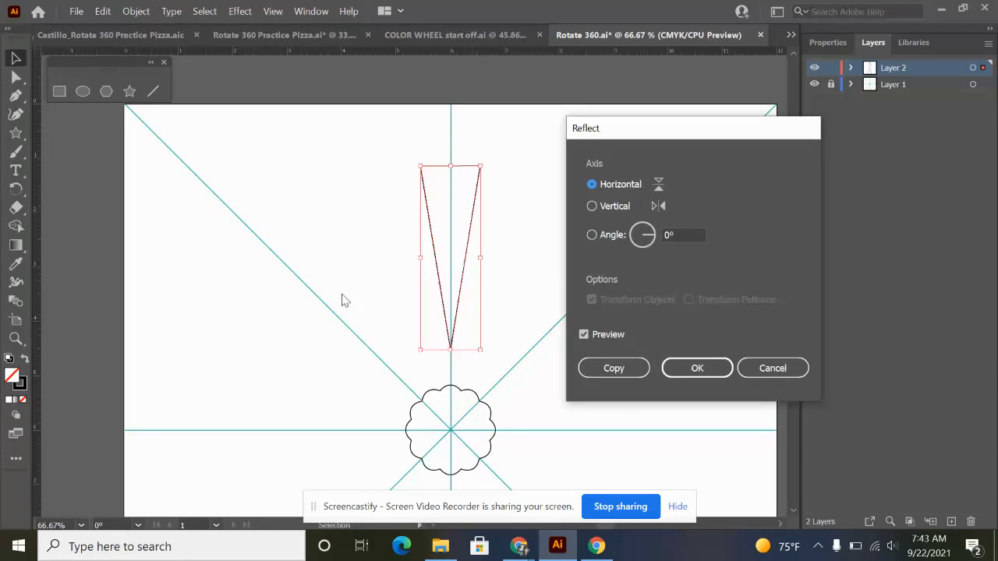
pyautogui.click(697, 368)
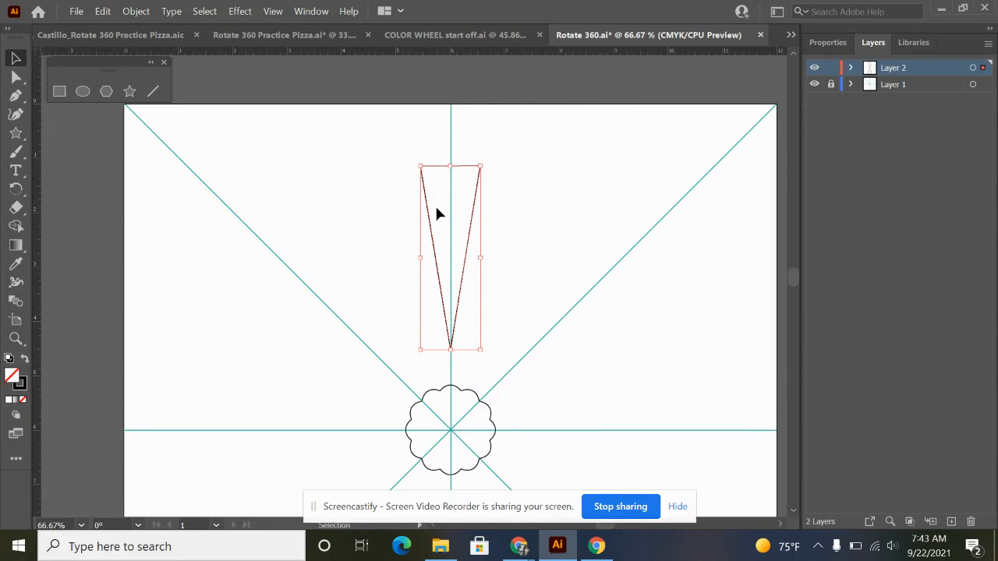
pyautogui.scroll(1, 437, 212)
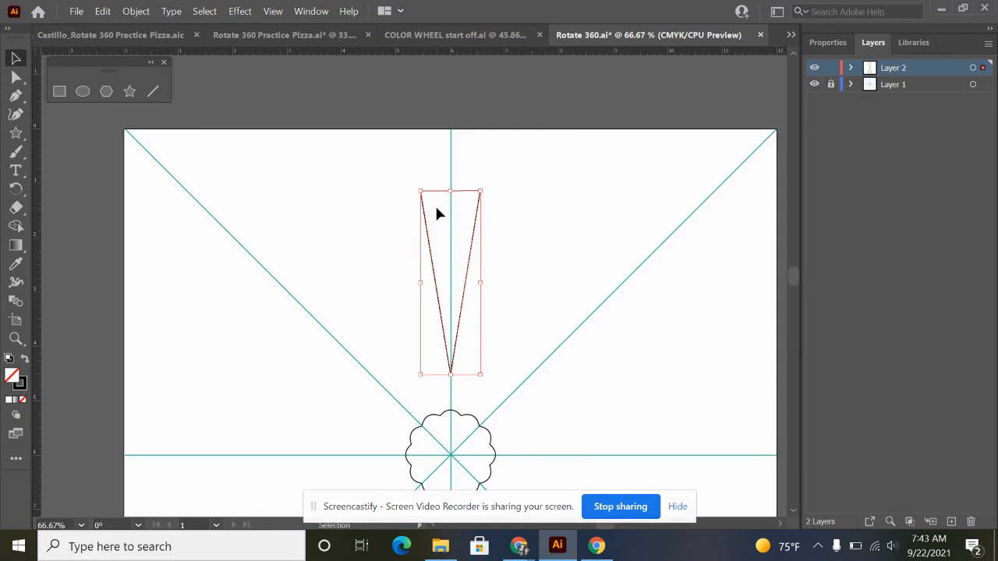
pyautogui.moveTo(451, 190); pyautogui.dragTo(449, 211)
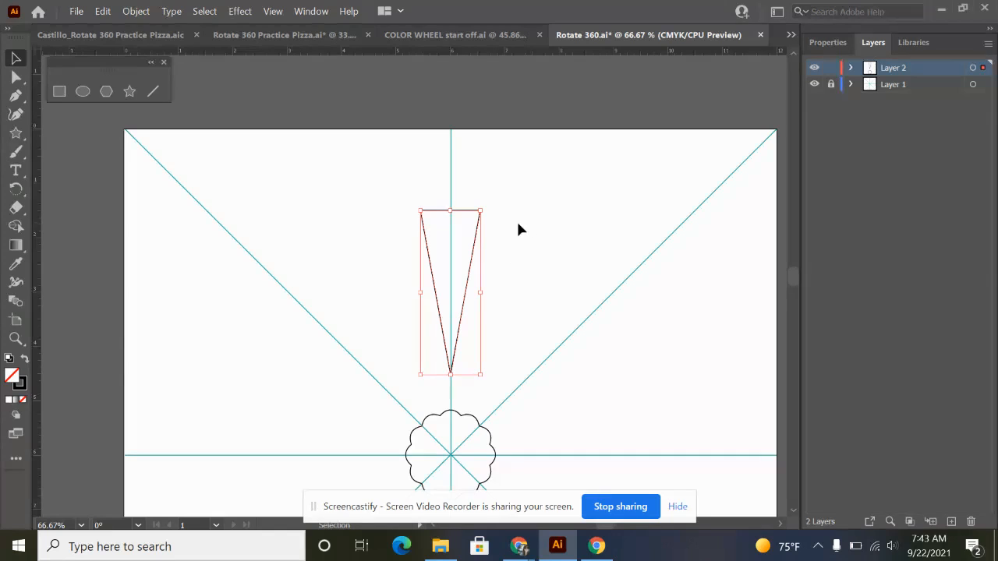
# Draw a circle centred on the midpoint of the triangle's upper edge, narrower than that edge, and deselect it.
pyautogui.scroll(2, 484, 269)
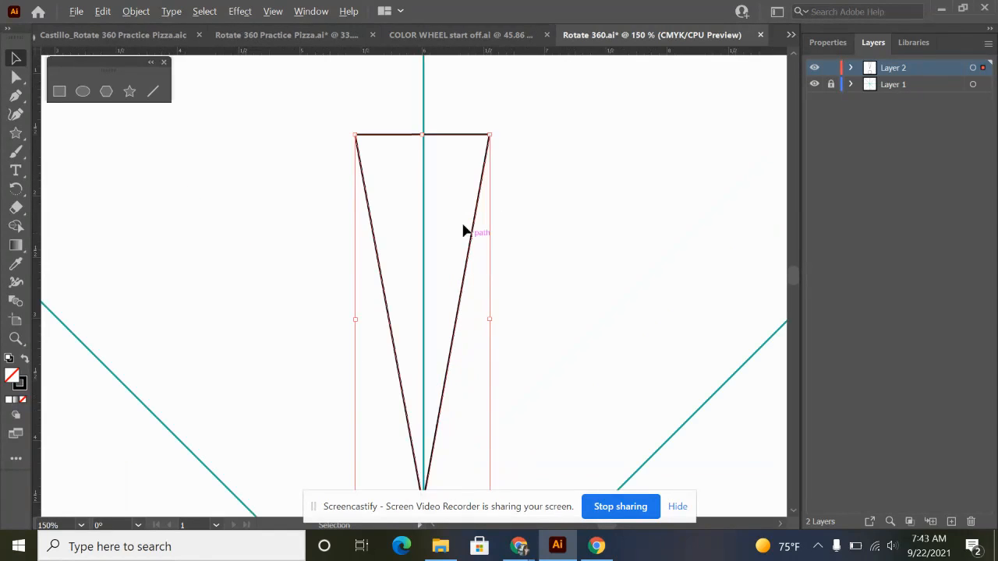
pyautogui.moveTo(442, 200); pyautogui.dragTo(455, 262)
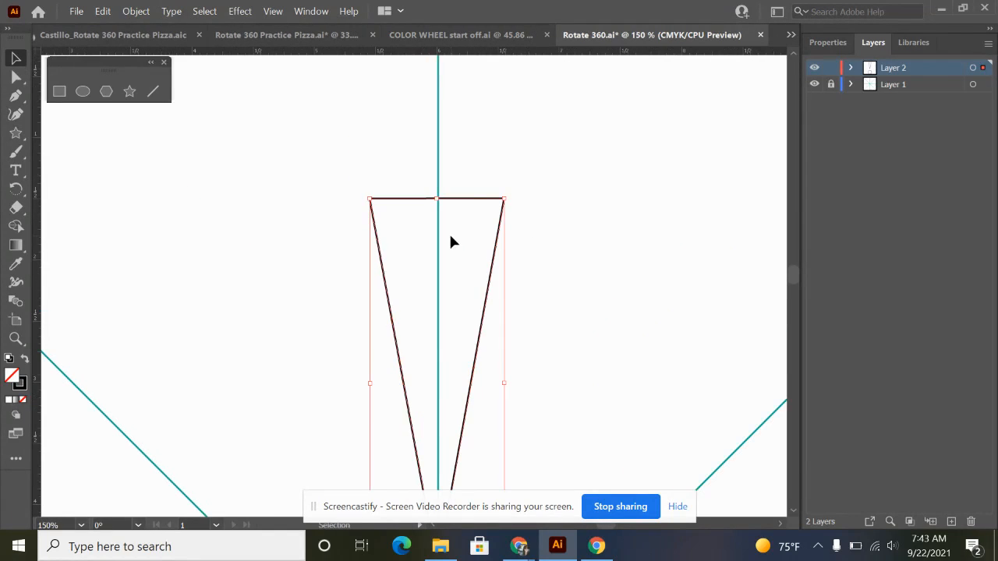
pyautogui.click(82, 93)
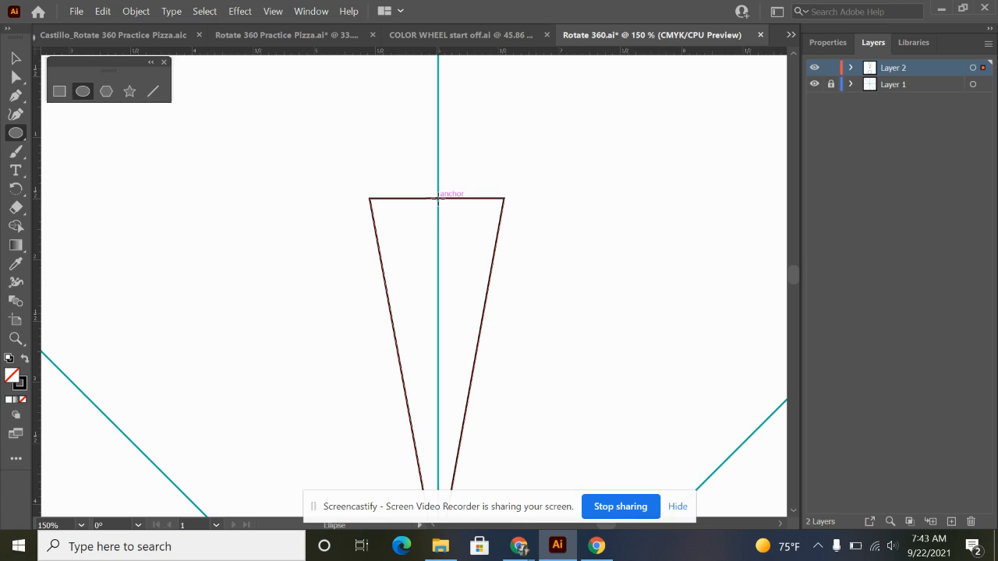
pyautogui.moveTo(438, 199)
pyautogui.mouseDown()
pyautogui.moveTo(484, 266)
pyautogui.moveTo(644, 283)
pyautogui.moveTo(298, 142)
pyautogui.moveTo(582, 281)
pyautogui.moveTo(324, 141)
pyautogui.moveTo(585, 314)
pyautogui.moveTo(324, 106)
pyautogui.moveTo(679, 354)
pyautogui.moveTo(276, 109)
pyautogui.moveTo(553, 301)
pyautogui.moveTo(569, 305)
pyautogui.moveTo(548, 281)
pyautogui.moveTo(578, 303)
pyautogui.moveTo(468, 214)
pyautogui.moveTo(479, 239)
pyautogui.mouseUp()
pyautogui.press('shift')
pyautogui.press('alt')
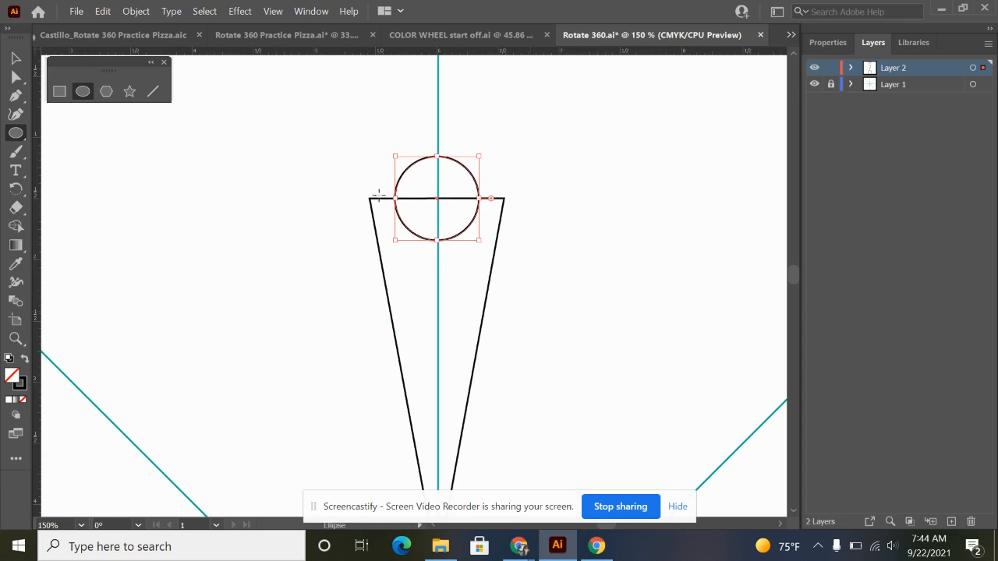
pyautogui.scroll(2, 504, 203)
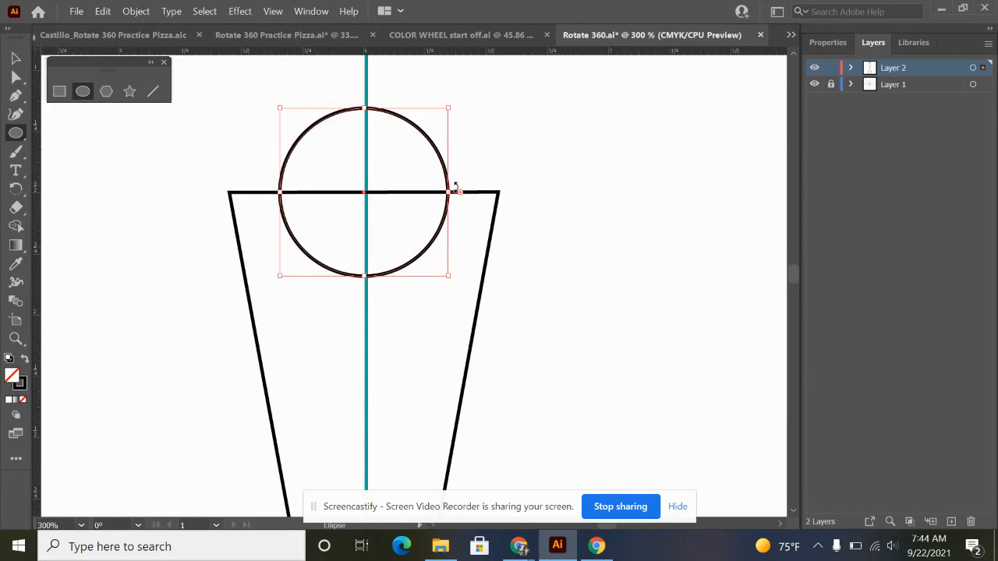
pyautogui.press('v')
pyautogui.click(536, 183)
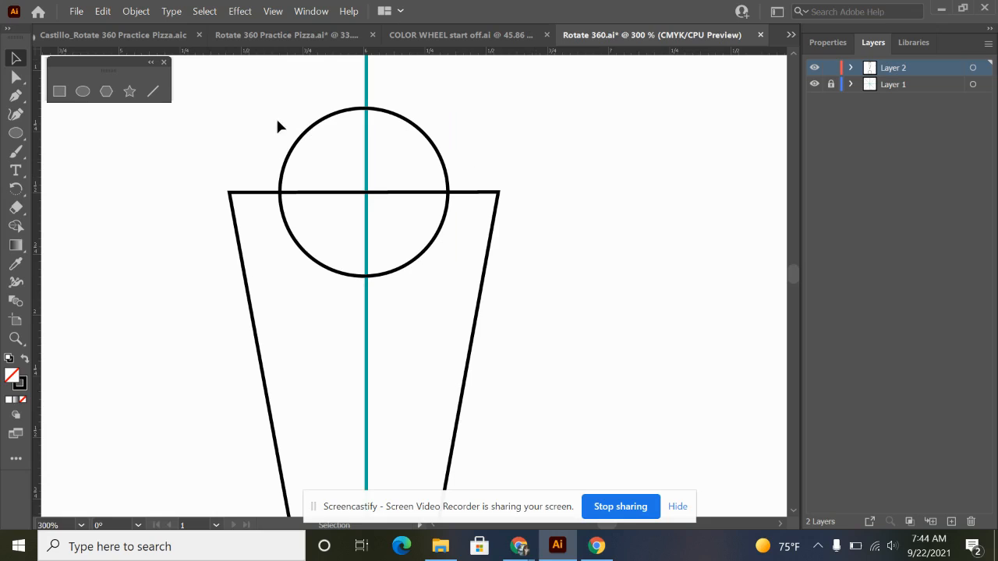
# Draw a circle about 0.41 in wide centred on the first circle's right anchor, reaching the triangle's upper right corner.
pyautogui.click(82, 91)
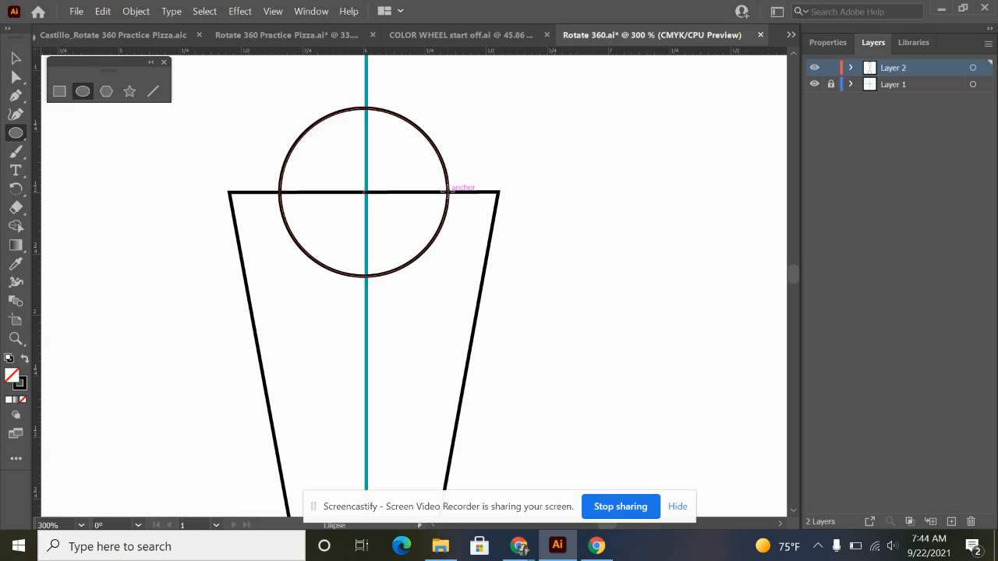
pyautogui.moveTo(449, 191); pyautogui.dragTo(499, 231)
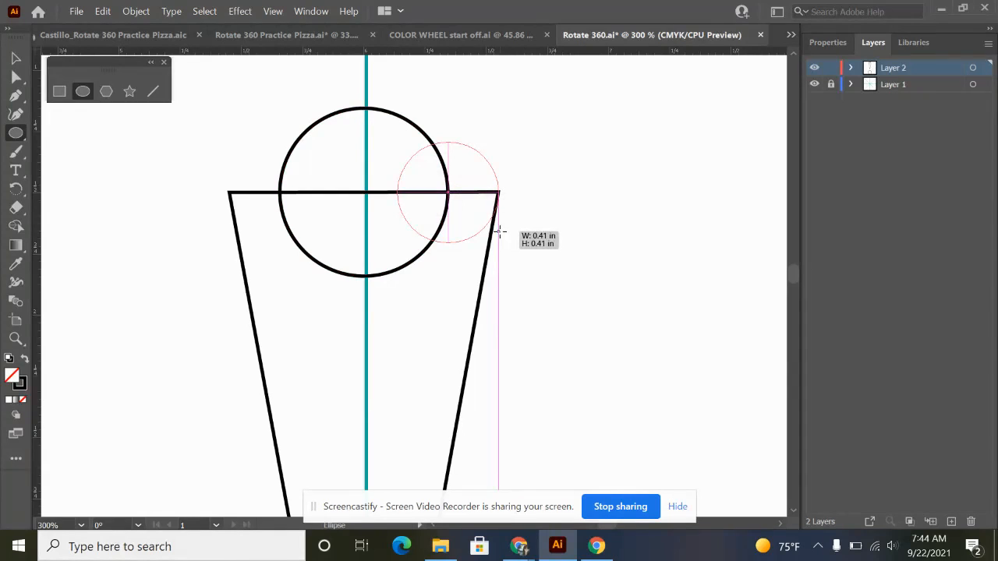
pyautogui.moveTo(500, 231); pyautogui.dragTo(499, 231)
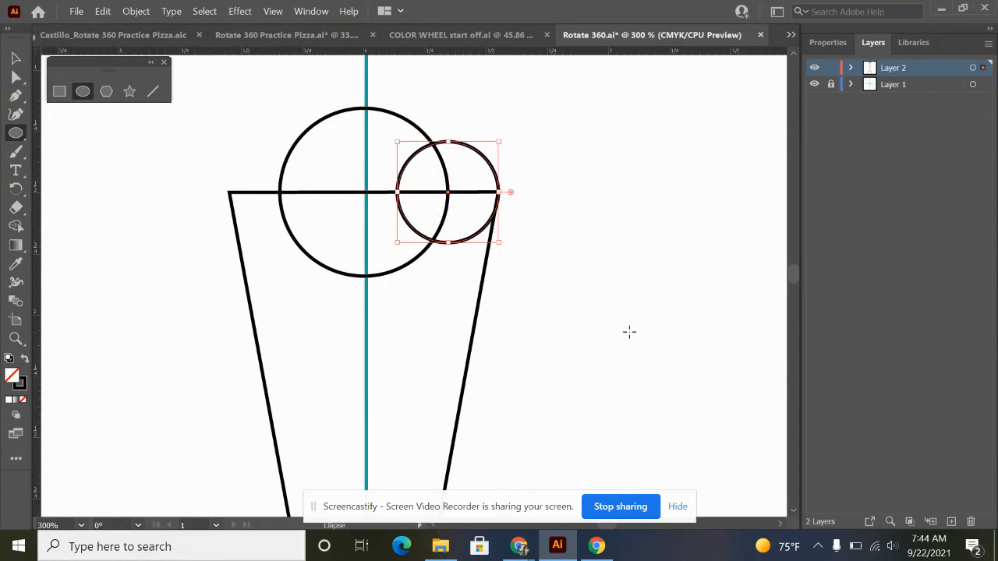
# Duplicate the small circle straight across to the triangle's upper left corner, level with the original, and deselect it.
pyautogui.press('v')
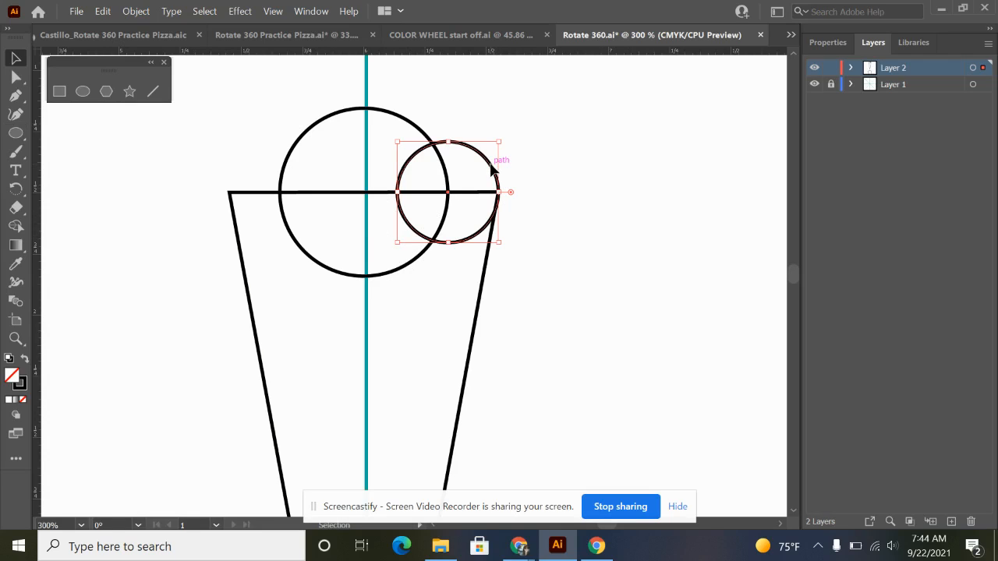
pyautogui.moveTo(493, 170); pyautogui.dragTo(325, 168)
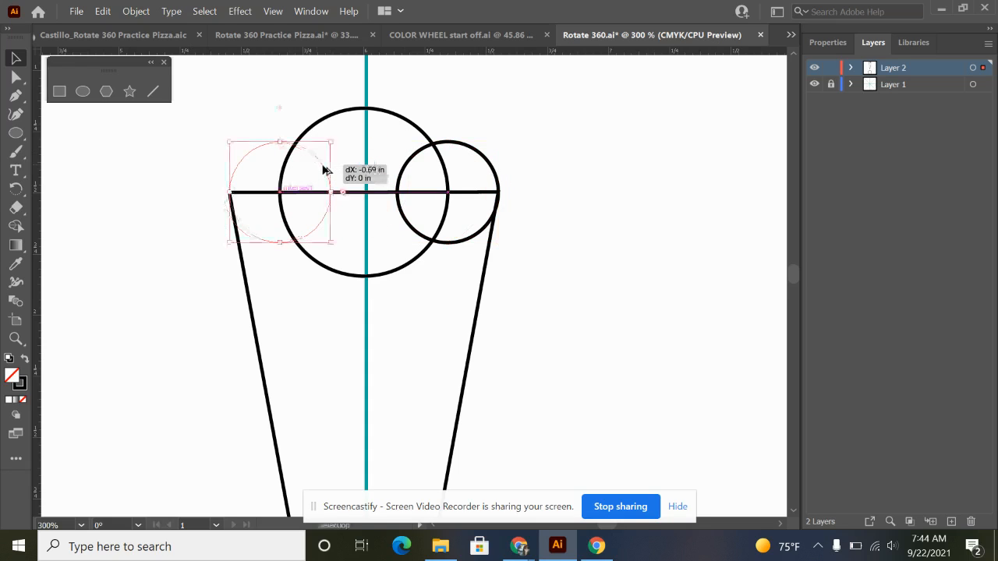
pyautogui.click(597, 214)
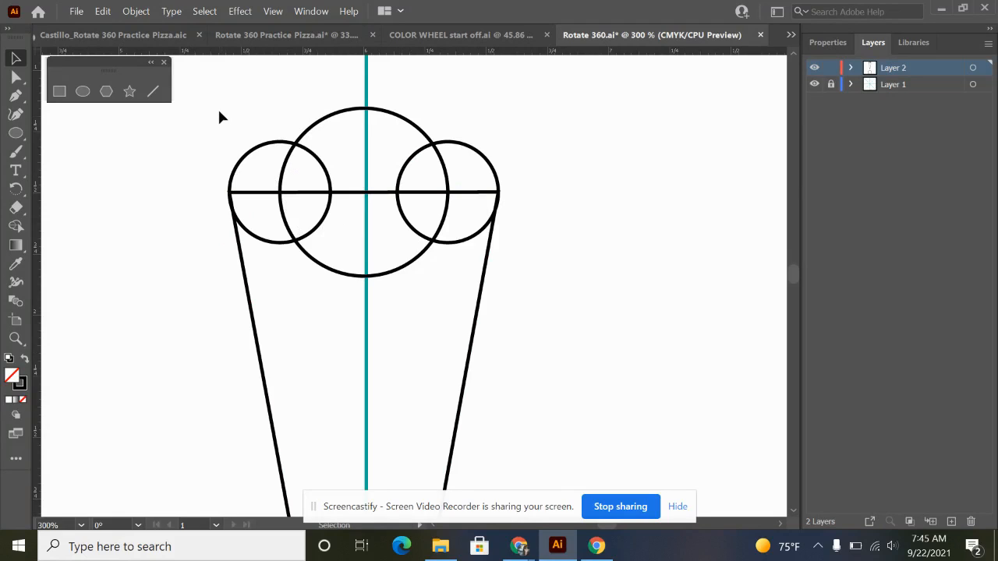
# Merge the triangle and the three circles into a single scalloped petal with Shape Builder, and deselect it.
pyautogui.moveTo(219, 111)
pyautogui.mouseDown()
pyautogui.moveTo(621, 313)
pyautogui.moveTo(626, 331)
pyautogui.mouseUp()
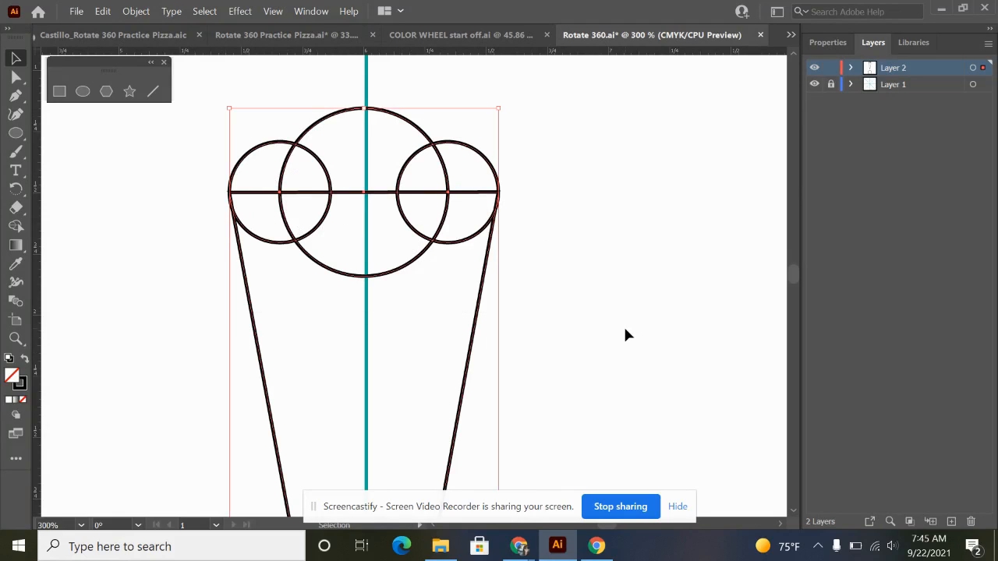
pyautogui.click(15, 227)
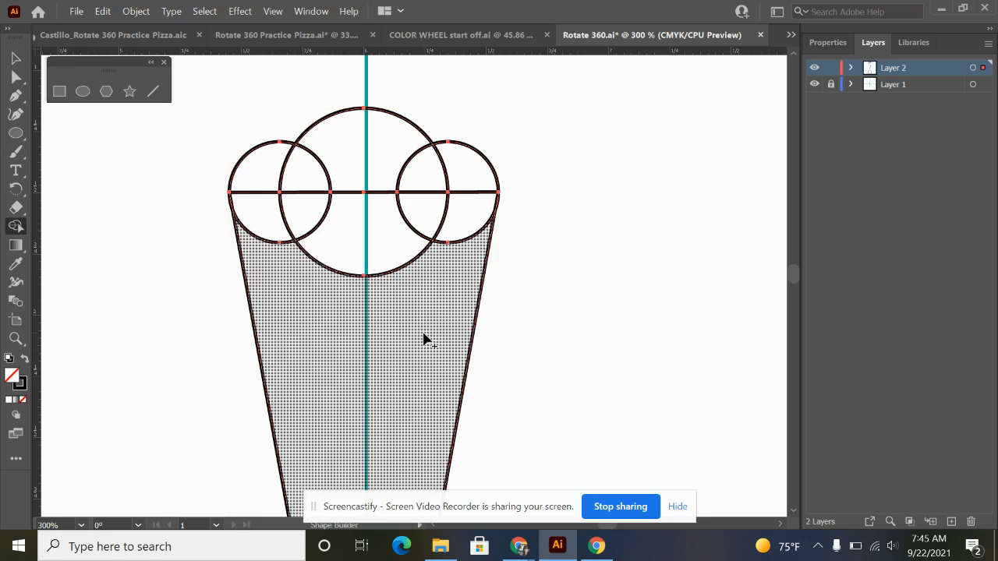
pyautogui.moveTo(423, 338)
pyautogui.mouseDown()
pyautogui.moveTo(400, 150)
pyautogui.moveTo(342, 272)
pyautogui.moveTo(301, 179)
pyautogui.moveTo(290, 261)
pyautogui.moveTo(366, 204)
pyautogui.moveTo(458, 215)
pyautogui.moveTo(463, 173)
pyautogui.moveTo(468, 202)
pyautogui.mouseUp()
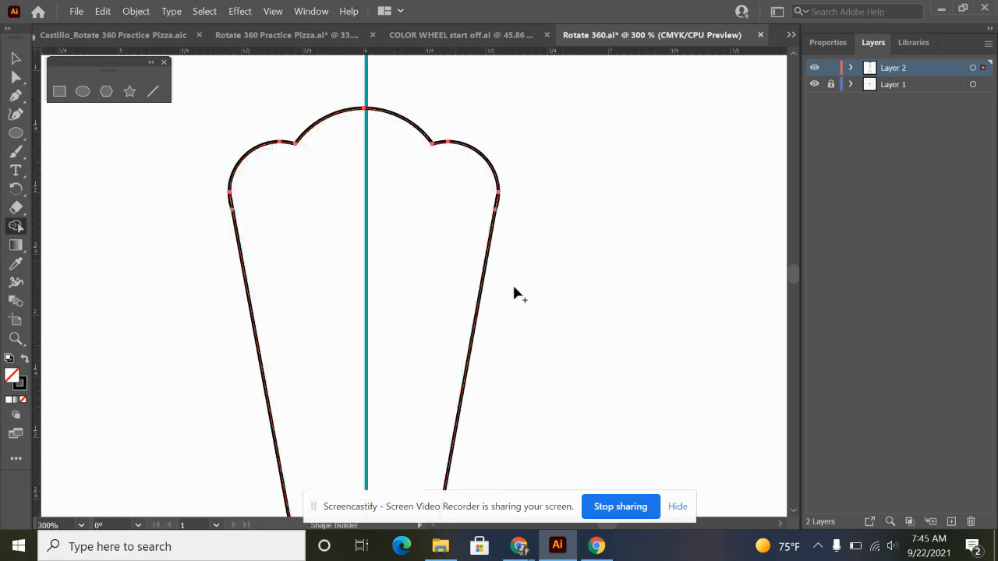
pyautogui.scroll(-2, 512, 271)
pyautogui.scroll(-2, 520, 249)
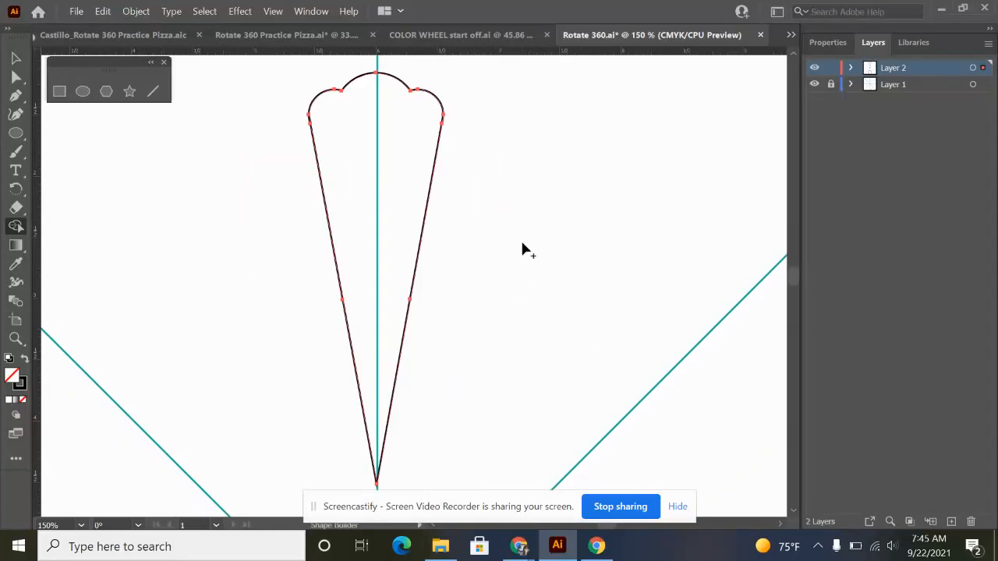
pyautogui.scroll(-2, 522, 246)
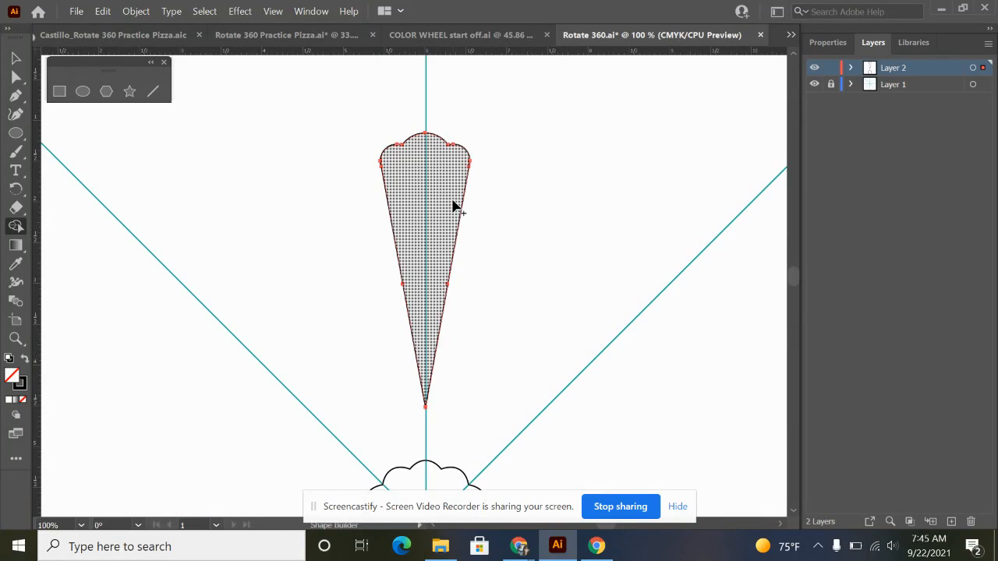
pyautogui.press('v')
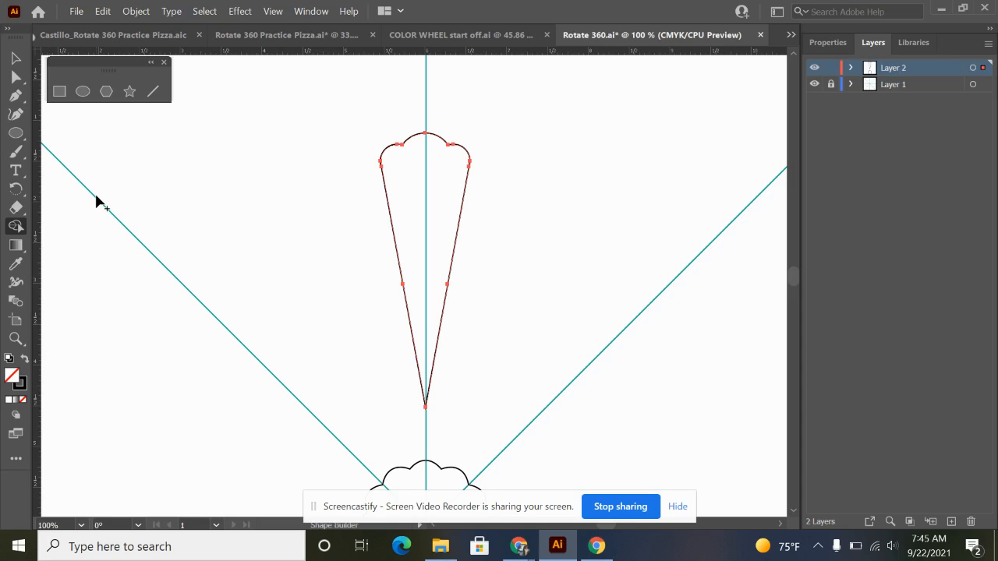
pyautogui.click(16, 58)
pyautogui.click(610, 261)
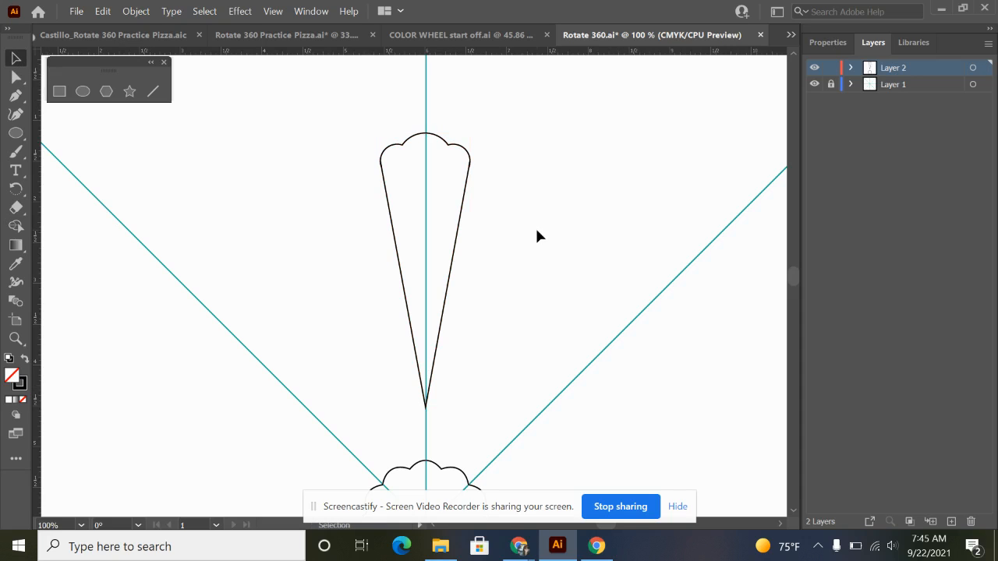
# Create a copy of the scalloped petal rotated by 360/12 degrees around the intersection of the guides.
pyautogui.scroll(-1, 536, 233)
pyautogui.moveTo(540, 317); pyautogui.dragTo(509, 269)
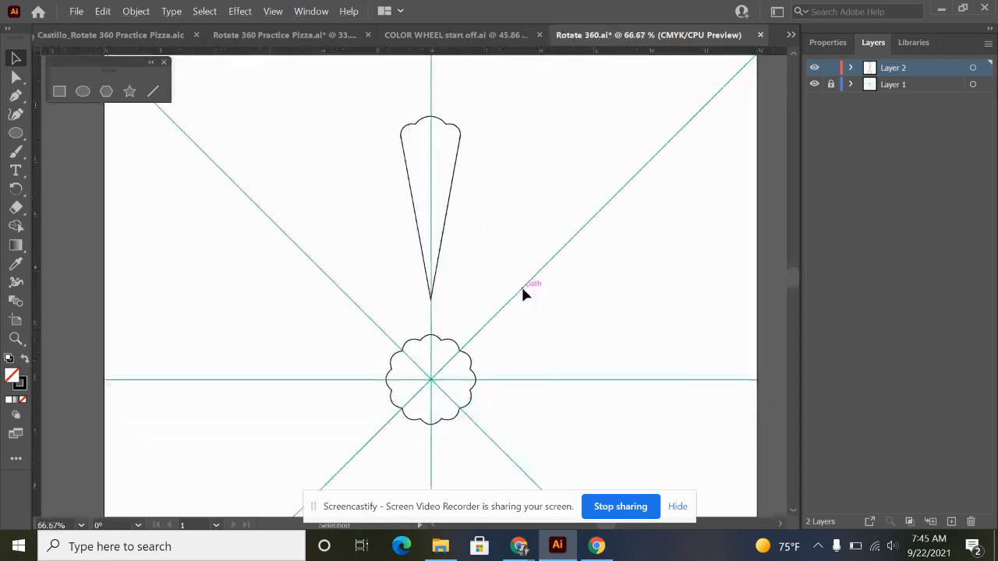
pyautogui.click(445, 221)
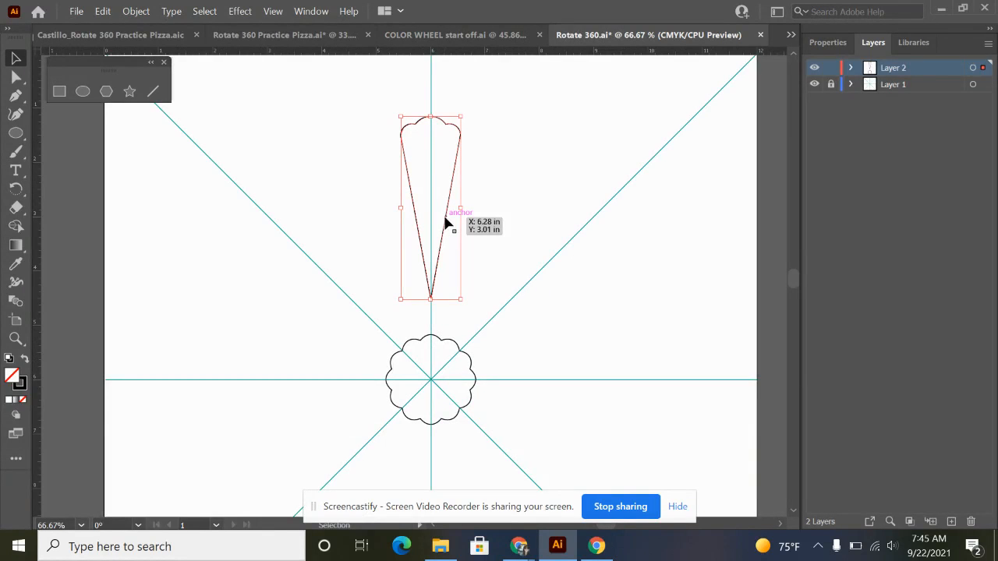
pyautogui.press('r')
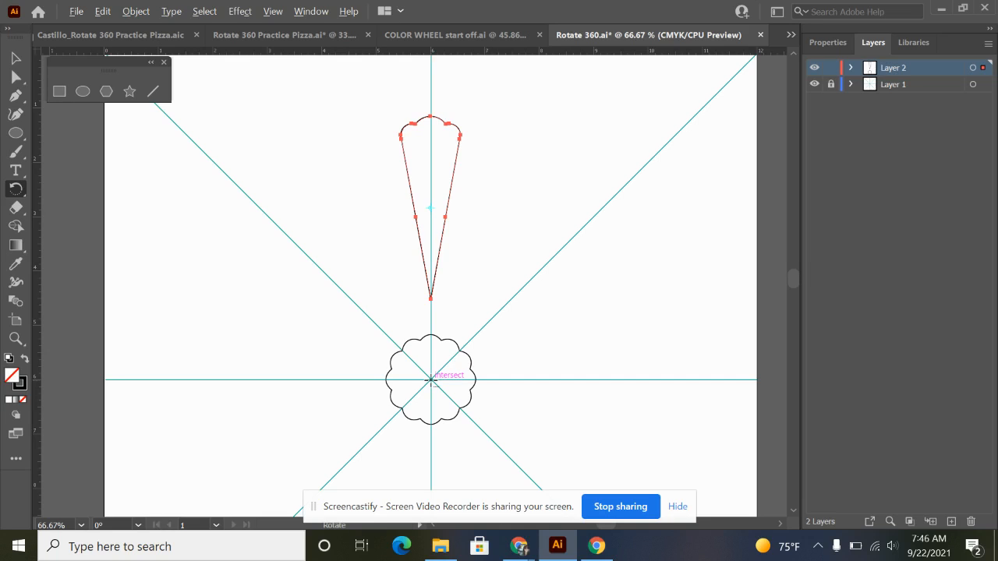
pyautogui.keyDown('alt'); pyautogui.click(431, 380); pyautogui.keyUp('alt')
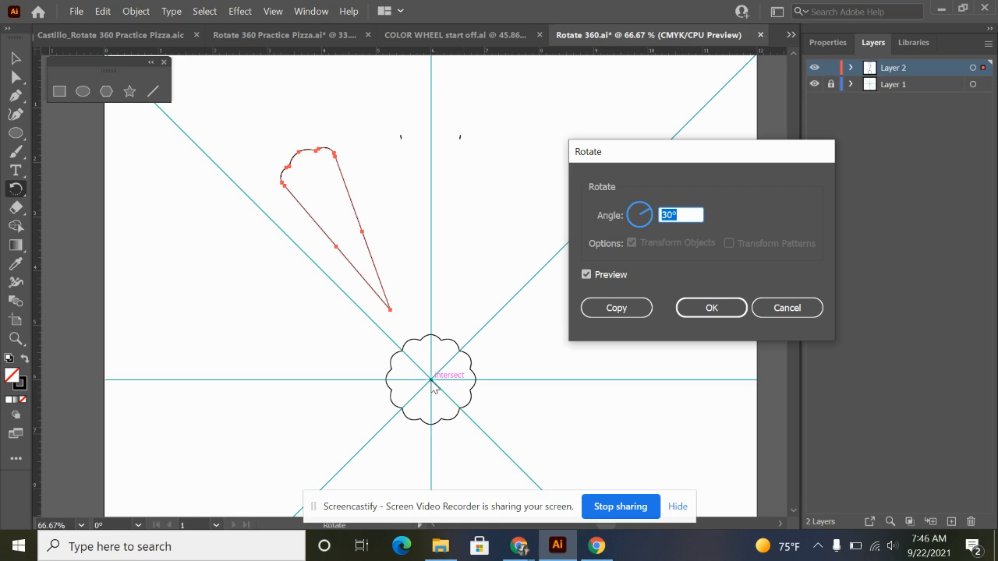
pyautogui.write('360/12')
pyautogui.click(616, 309)
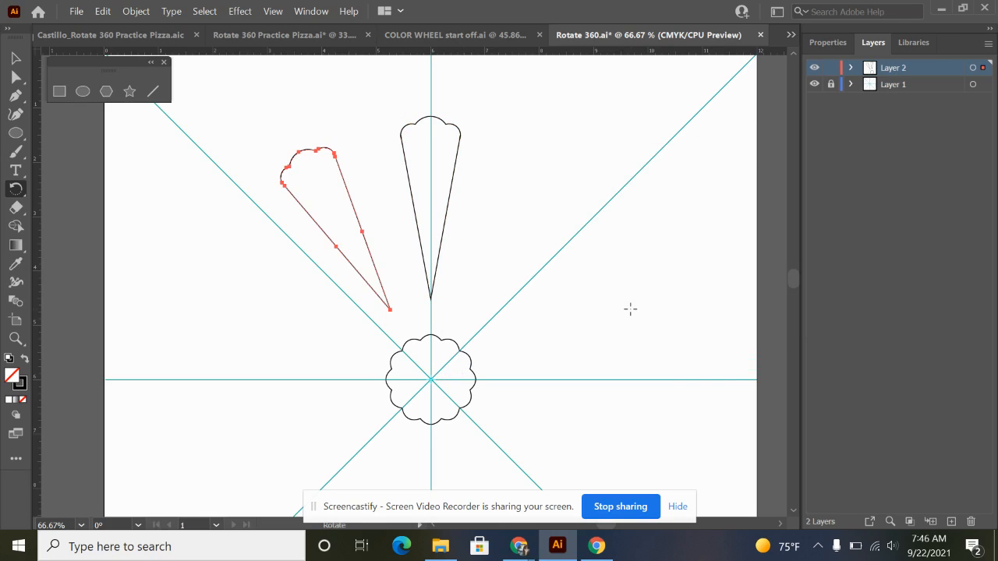
# Repeat the rotated copy until twelve petals form a full ring around the central scalloped shape.
pyautogui.hotkey('ctrl', 'd')
pyautogui.hotkey('ctrl', 'd')
pyautogui.hotkey('ctrl', 'd')
pyautogui.hotkey('ctrl', 'd')
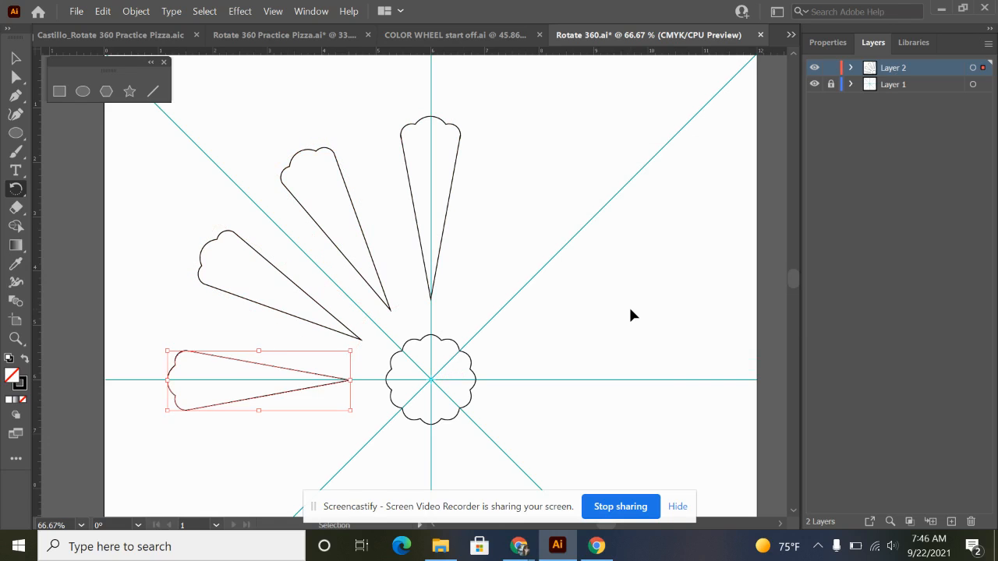
pyautogui.hotkey('ctrl', 'd')
pyautogui.hotkey('ctrl', 'd')
pyautogui.hotkey('ctrl', 'd')
pyautogui.hotkey('ctrl', 'd')
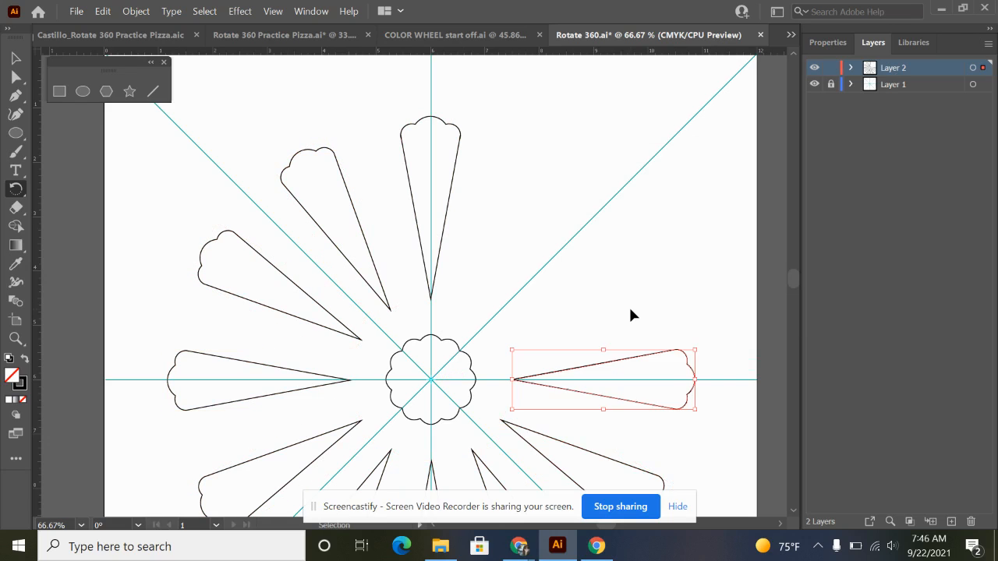
pyautogui.hotkey('ctrl', 'd')
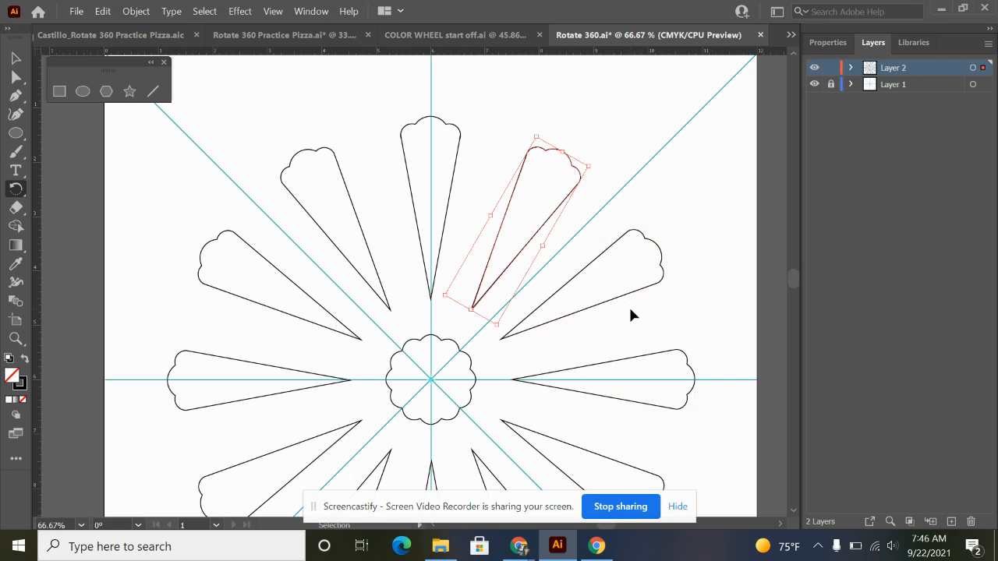
pyautogui.press('r')
pyautogui.scroll(-1, 515, 226)
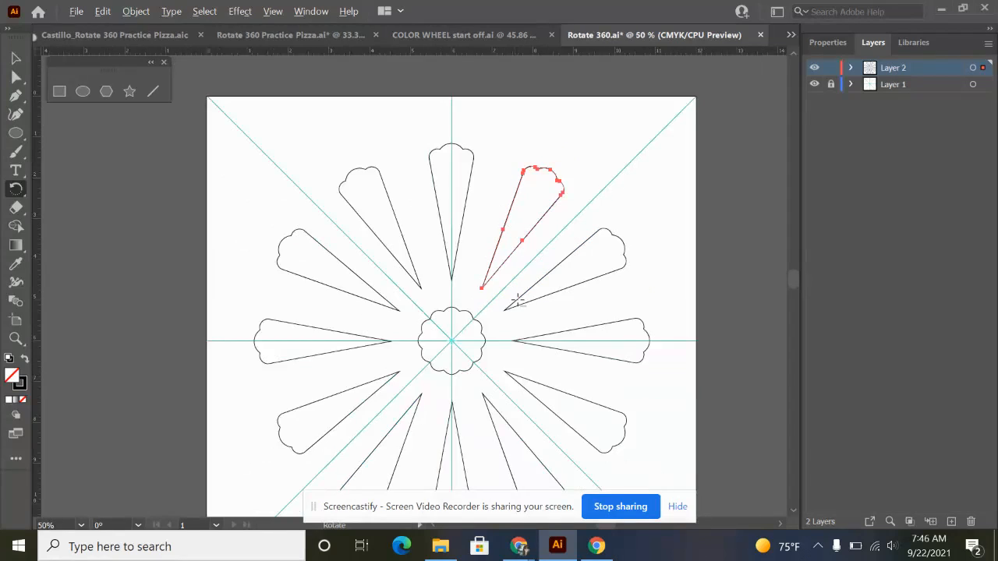
pyautogui.scroll(-2, 507, 312)
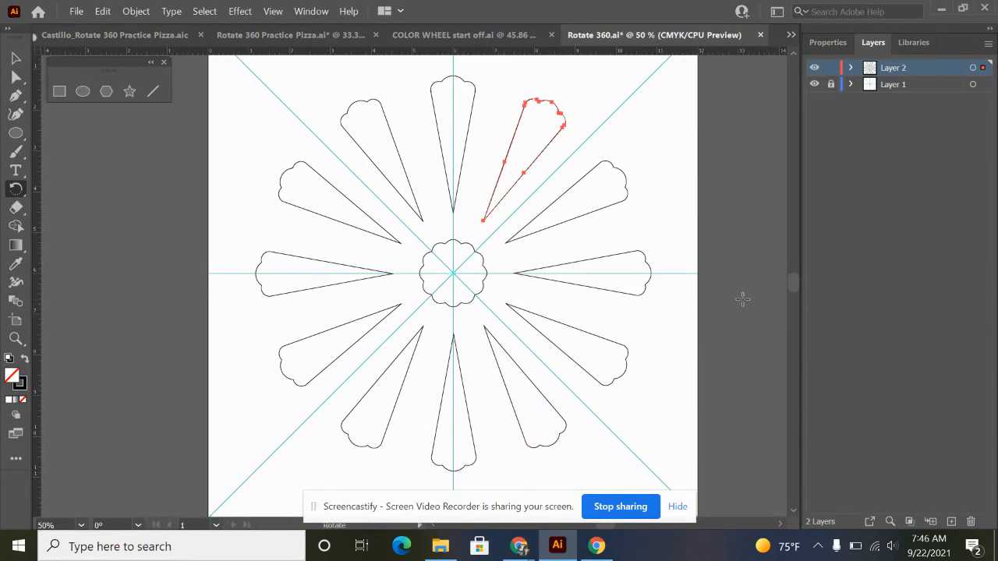
pyautogui.press('v')
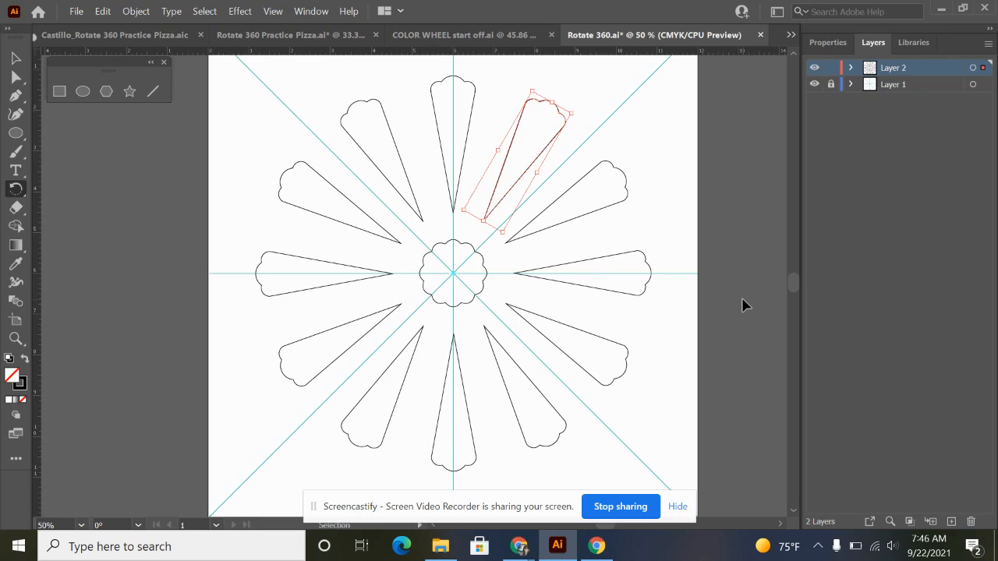
# Try repeating the rotated copy beyond the full ring, undo the overlapping duplicates, and clear the selection.
pyautogui.hotkey('ctrl', 'd')
pyautogui.hotkey('ctrl', 'd')
pyautogui.hotkey('ctrl', 'd')
pyautogui.hotkey('ctrl', 'd')
pyautogui.hotkey('ctrl', 'd')
pyautogui.hotkey('ctrl', 'd')
pyautogui.hotkey('ctrl', 'd')
pyautogui.hotkey('ctrl', 'd')
pyautogui.hotkey('ctrl', 'd')
pyautogui.hotkey('ctrl', 'd')
pyautogui.hotkey('ctrl', 'd')
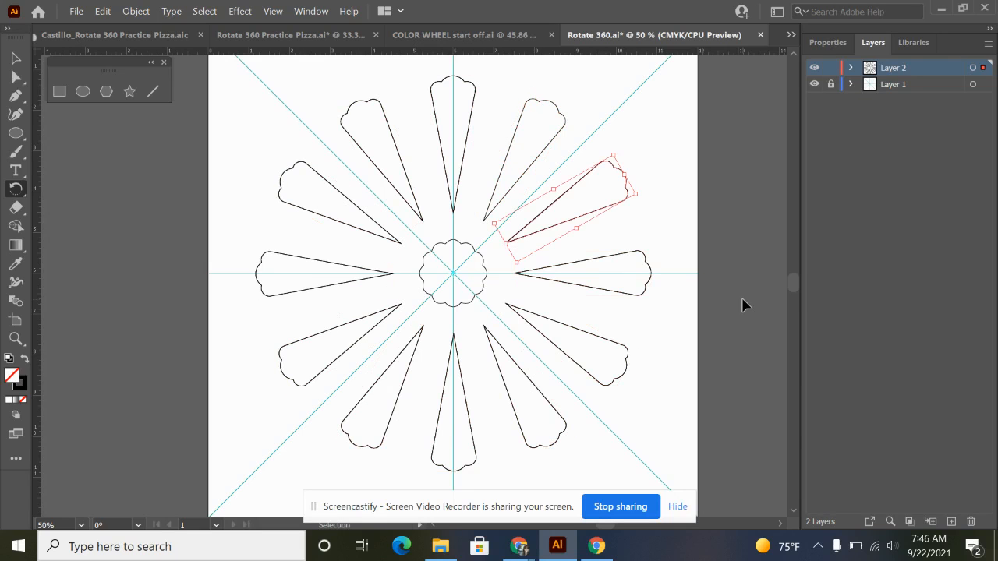
pyautogui.hotkey('ctrl', 'z')
pyautogui.press('r')
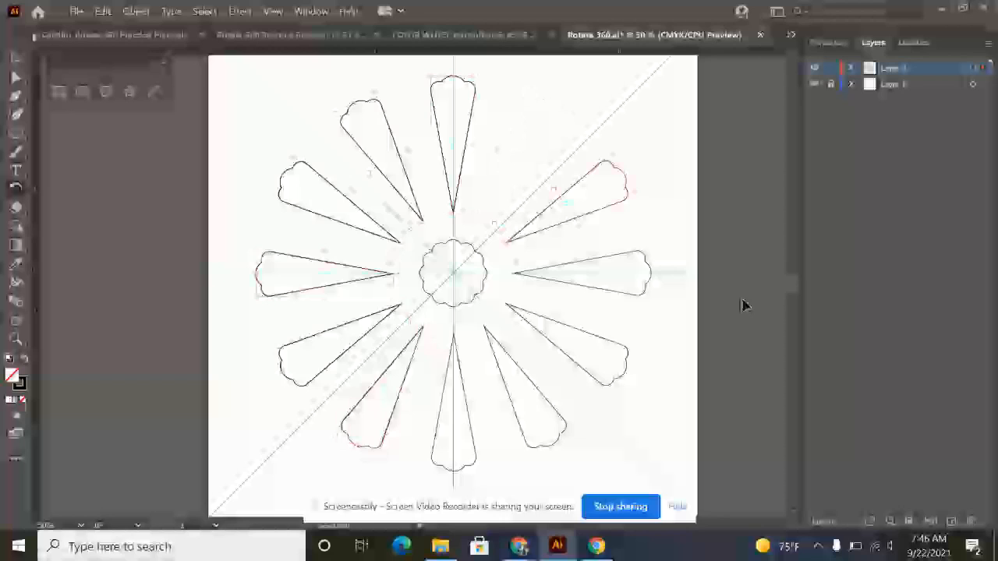
pyautogui.hotkey('ctrl', 'd')
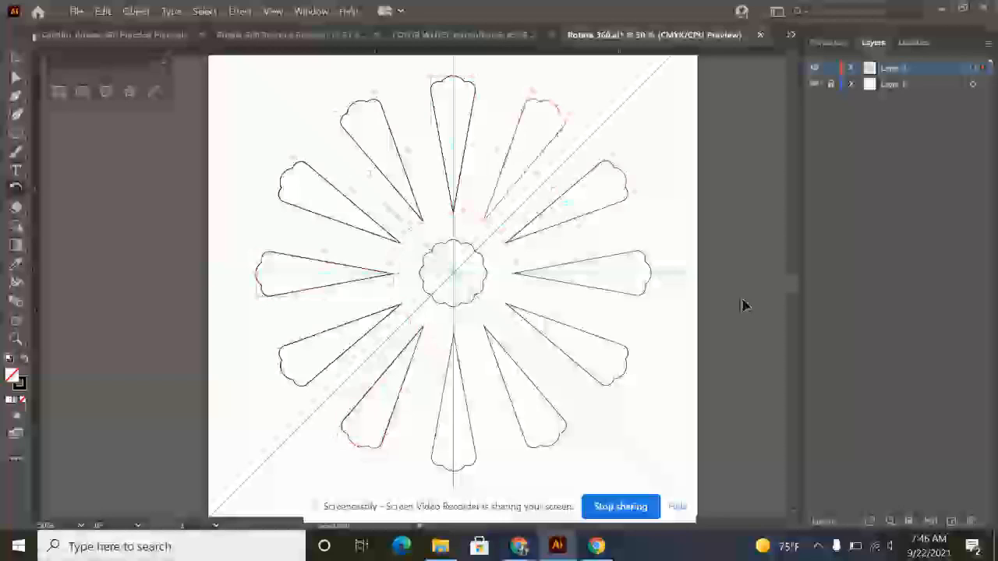
pyautogui.press('v')
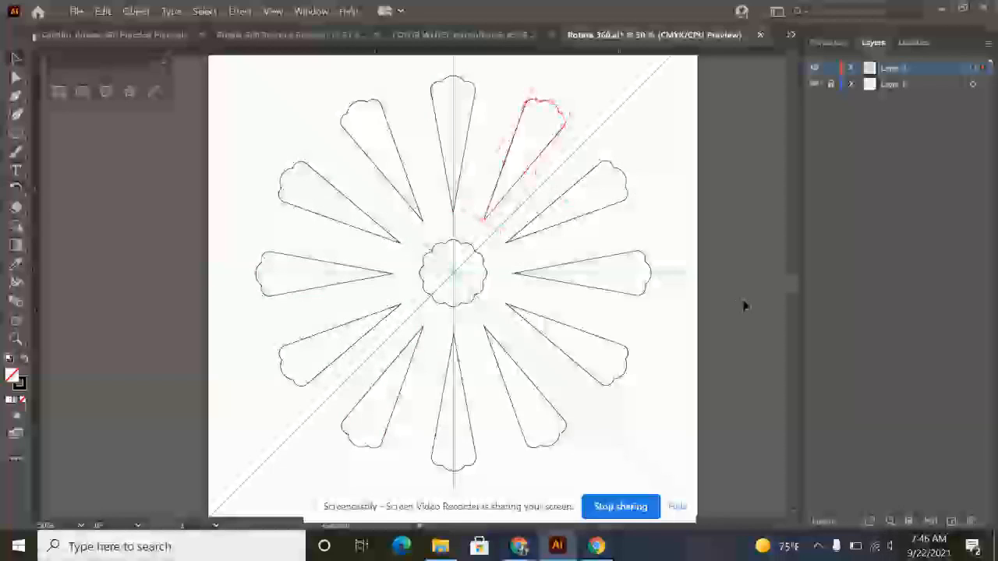
pyautogui.click(742, 306)
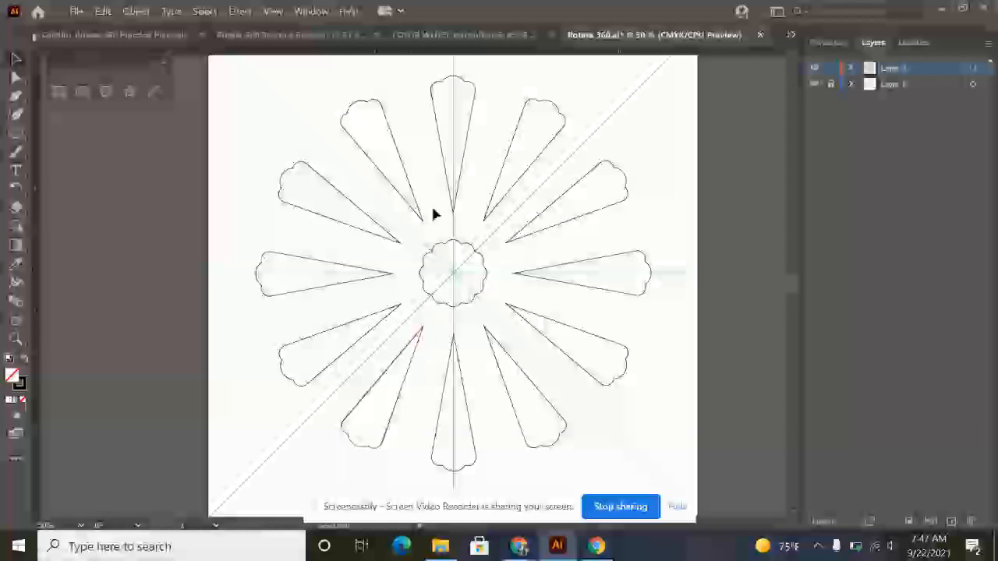
# Draw a circle centred on the guides' intersection that crosses the inner, narrow part of all twelve petals, and deselect it.
pyautogui.click(80, 92)
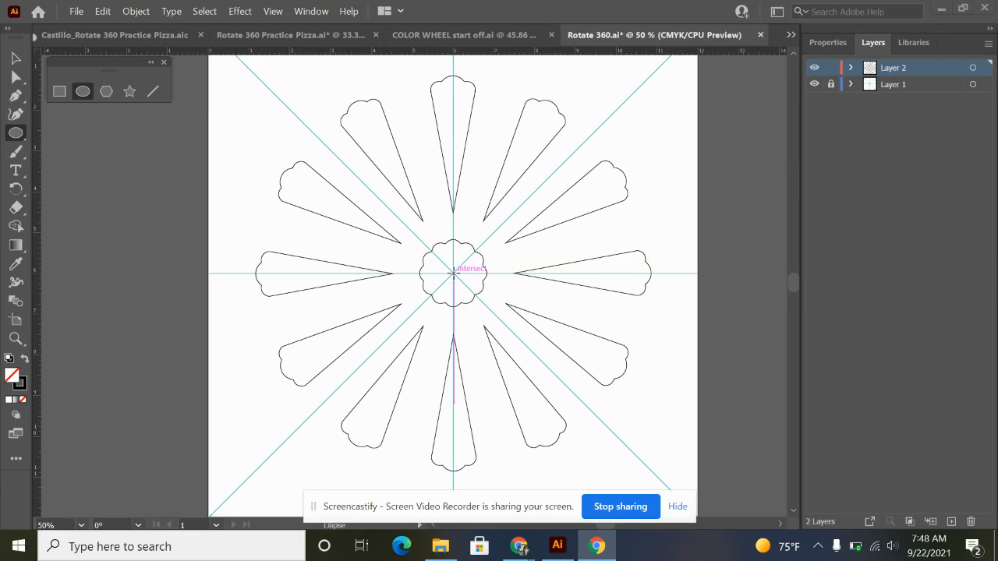
pyautogui.moveTo(453, 273); pyautogui.dragTo(563, 327)
pyautogui.press('shift')
pyautogui.press('alt')
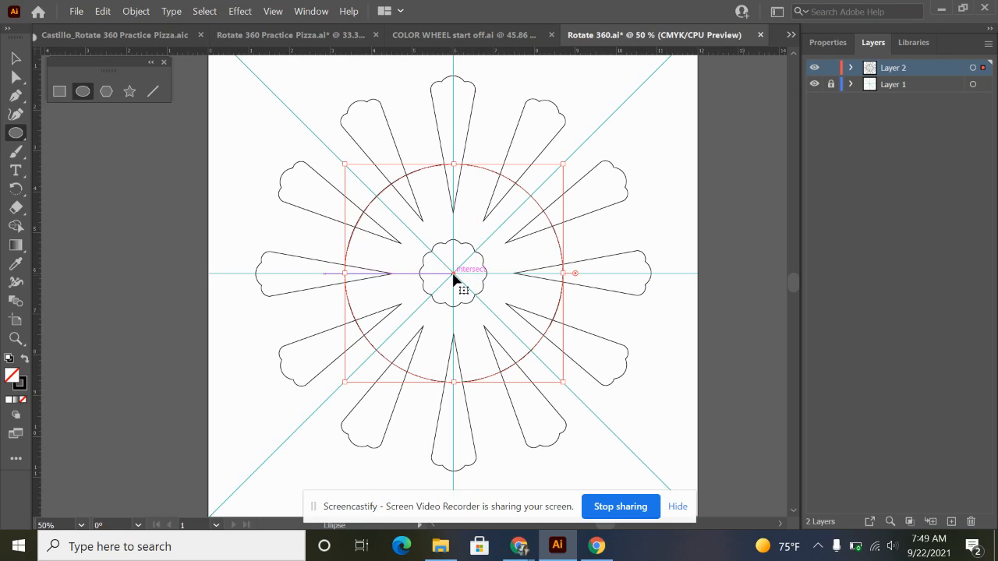
pyautogui.press('v')
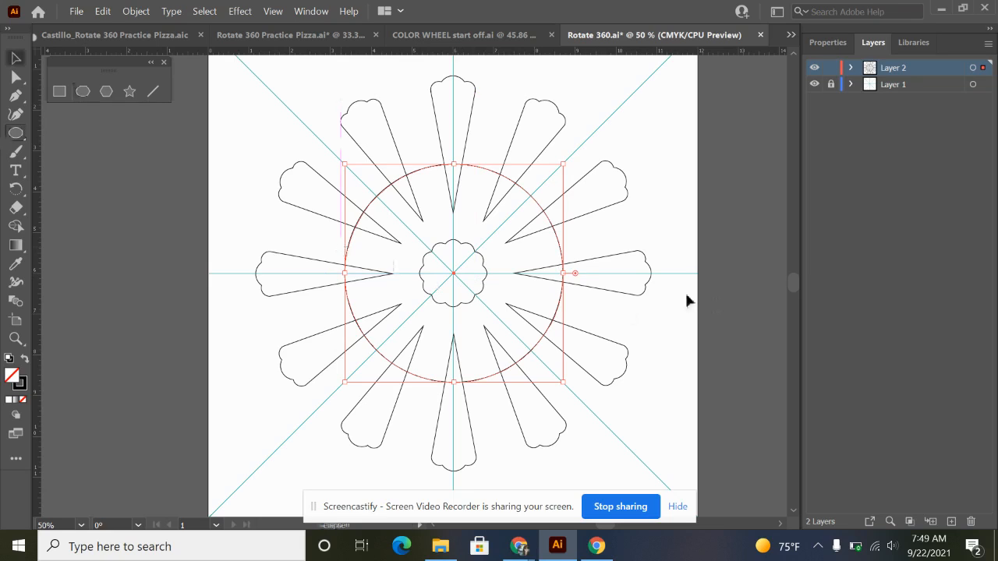
pyautogui.click(619, 318)
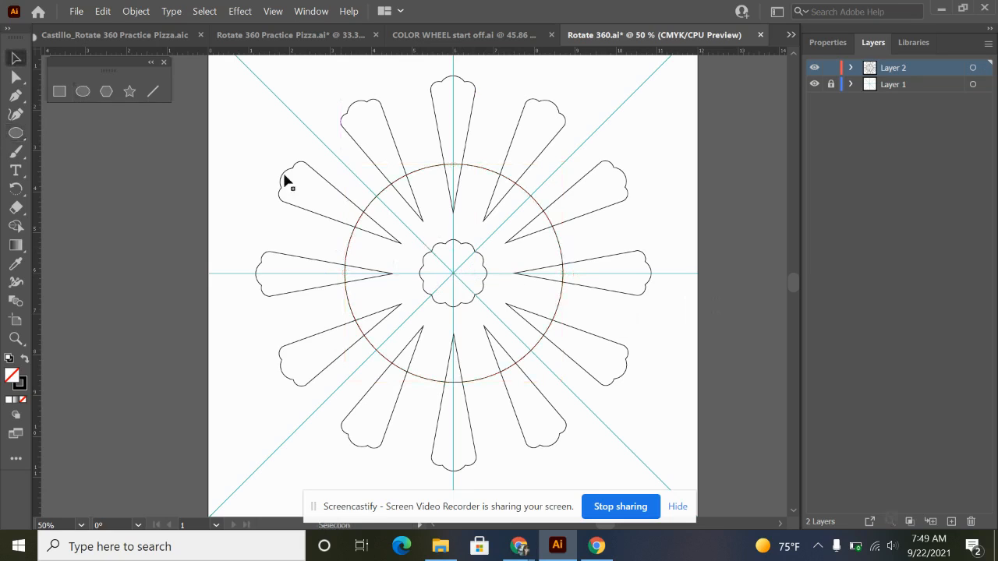
# Draw a larger concentric circle from the guides' intersection that crosses the petals just inside their scalloped ends, and deselect it.
pyautogui.click(82, 91)
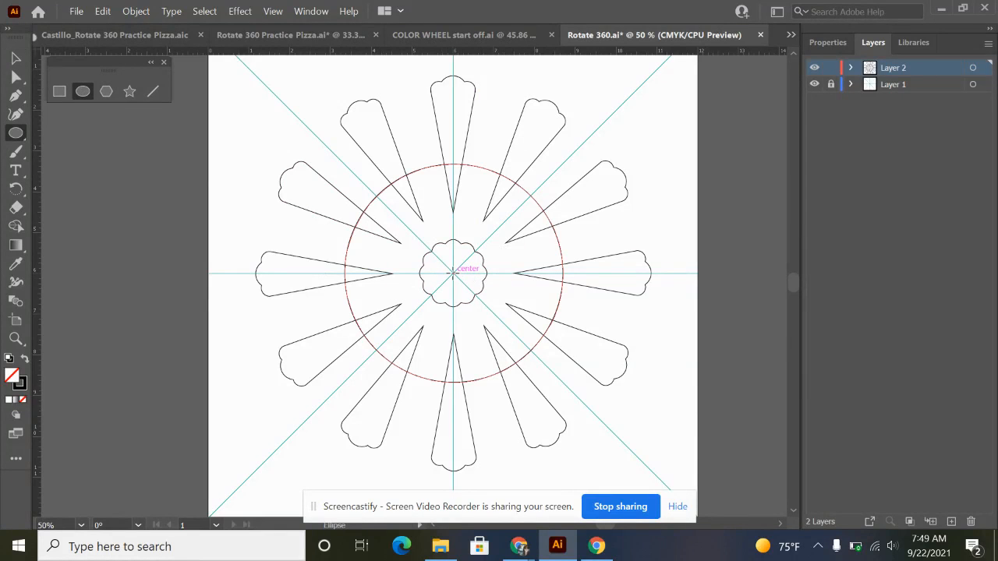
pyautogui.moveTo(452, 272); pyautogui.dragTo(606, 424)
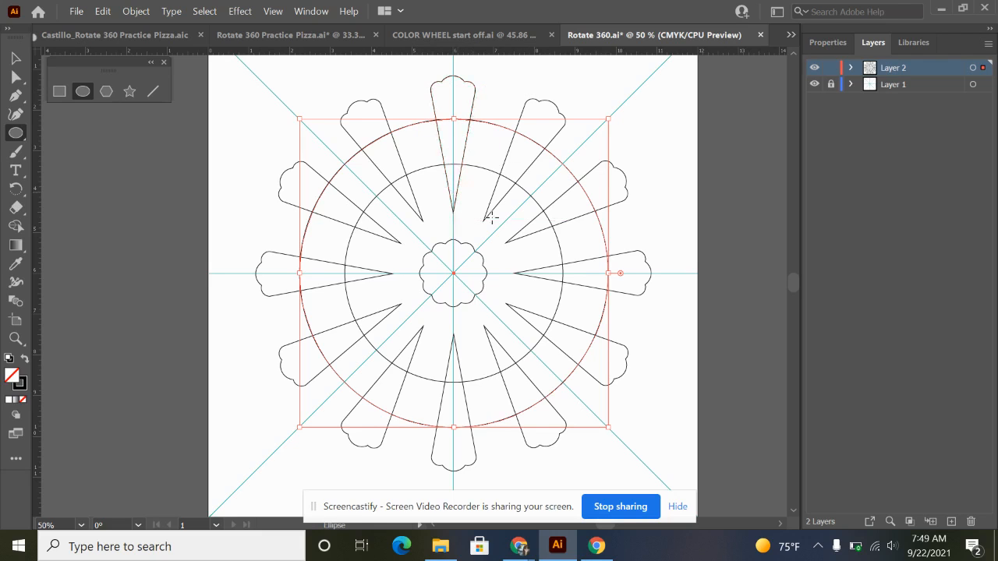
pyautogui.click(14, 59)
pyautogui.click(177, 255)
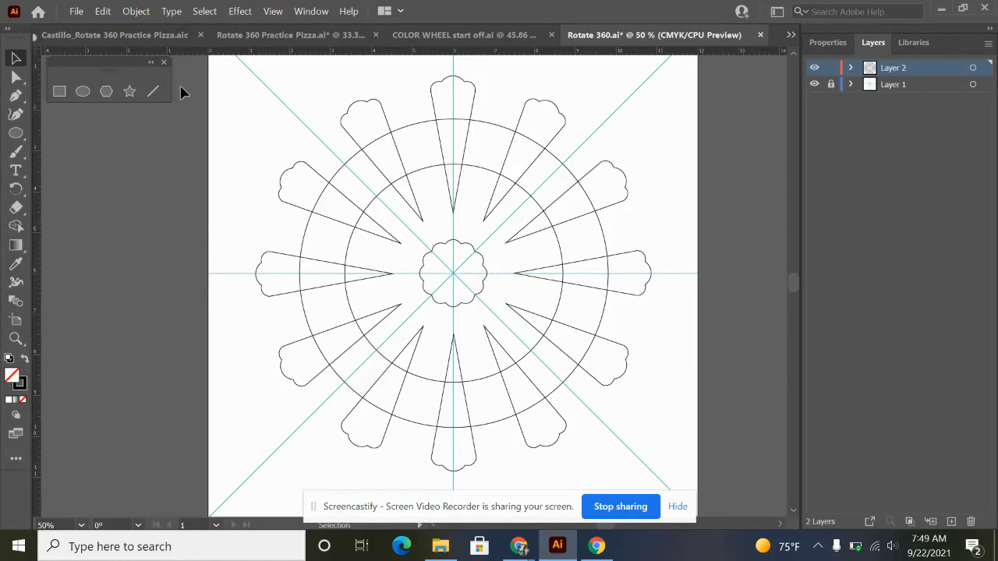
# Select all the petals, circles and the central shape for Shape Builder, and set the fill to red.
pyautogui.moveTo(217, 76); pyautogui.dragTo(714, 485)
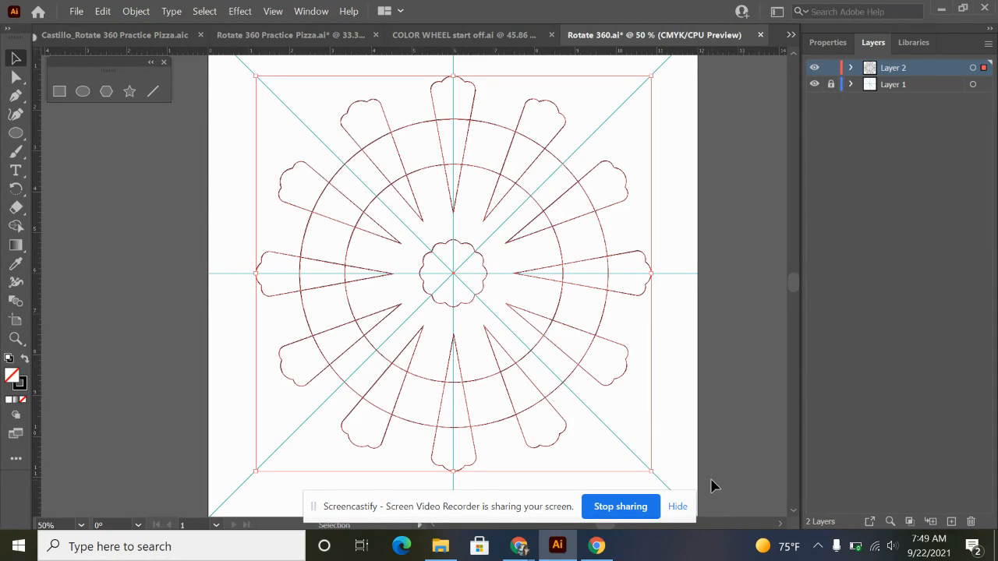
pyautogui.click(16, 226)
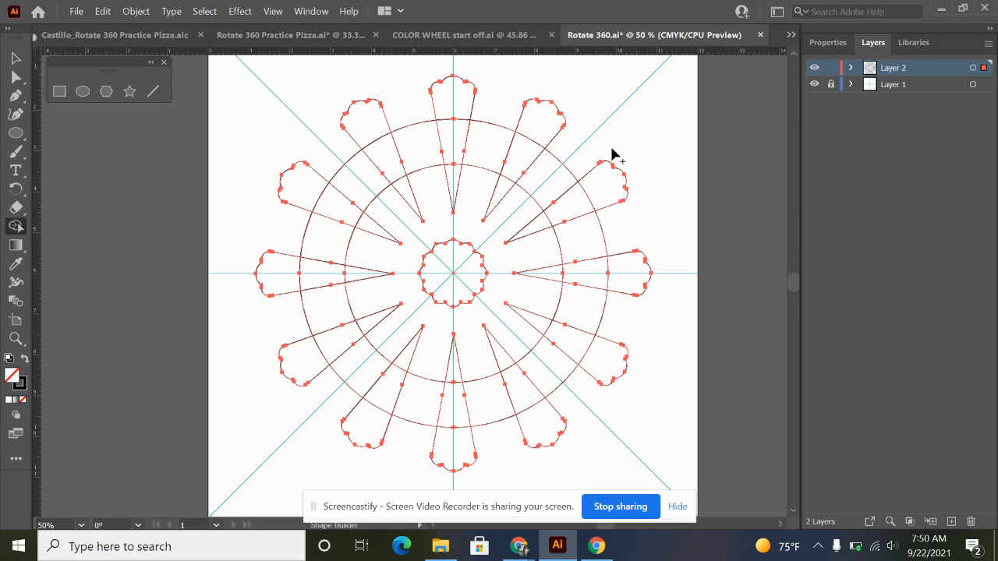
pyautogui.click(834, 45)
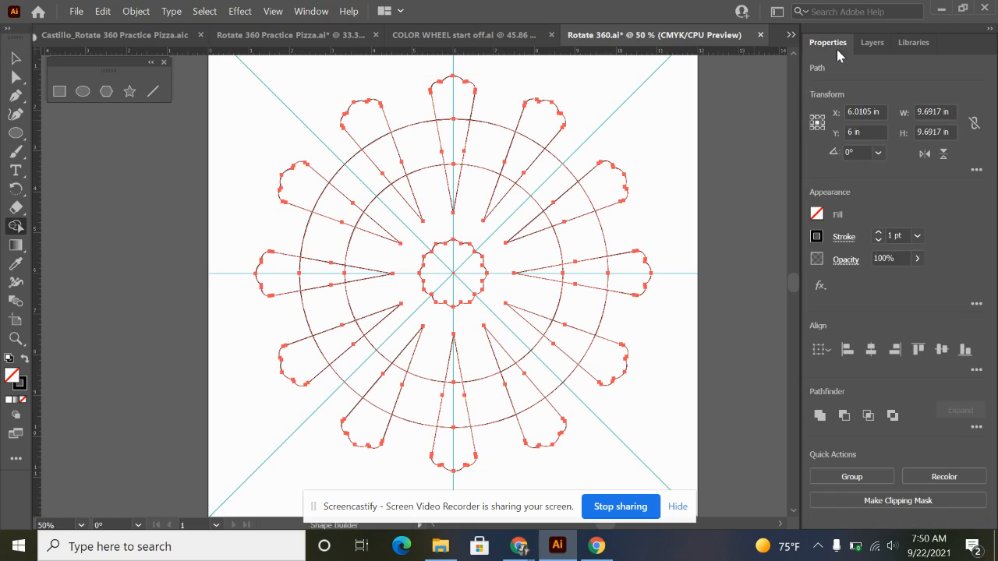
pyautogui.click(819, 215)
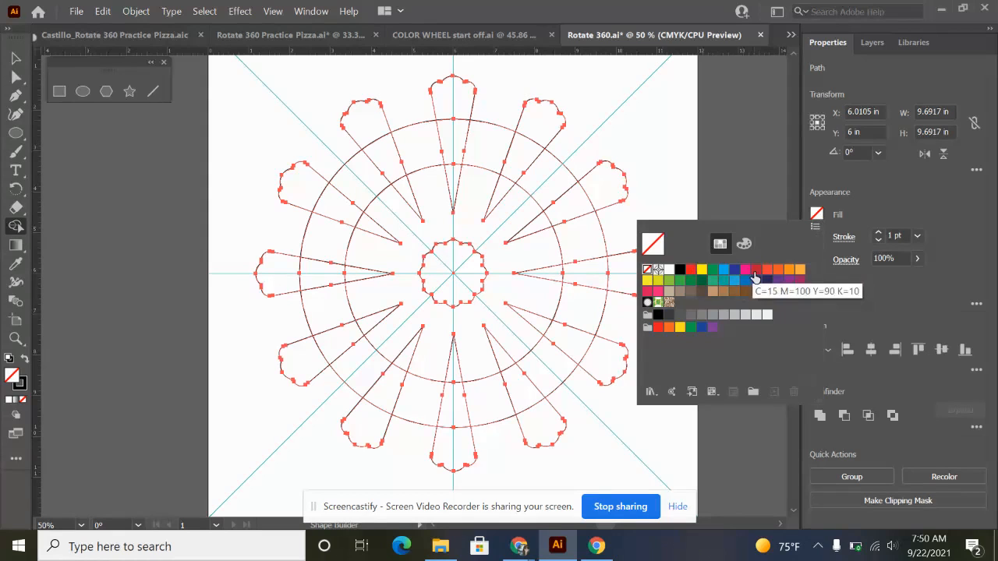
pyautogui.click(690, 270)
pyautogui.click(897, 209)
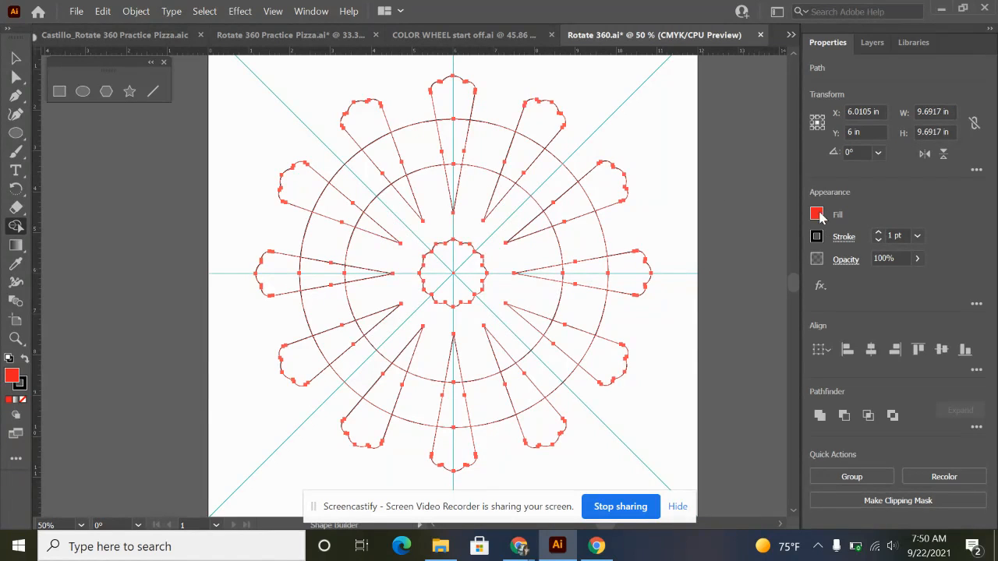
# Fill the outer, middle and inner sections of all twelve petals with red as separate regions, using Shape Builder.
pyautogui.click(436, 93)
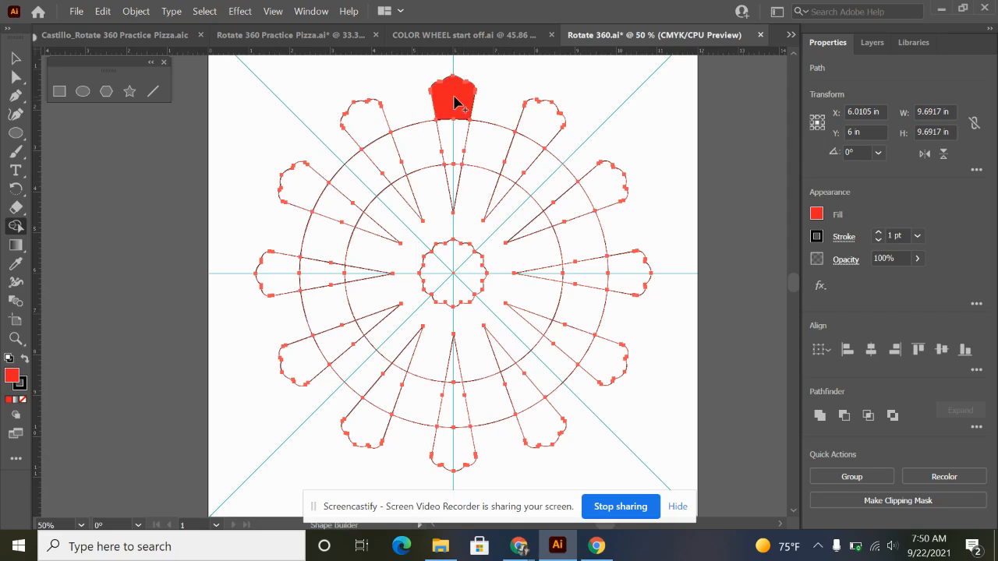
pyautogui.click(453, 164)
pyautogui.click(538, 138)
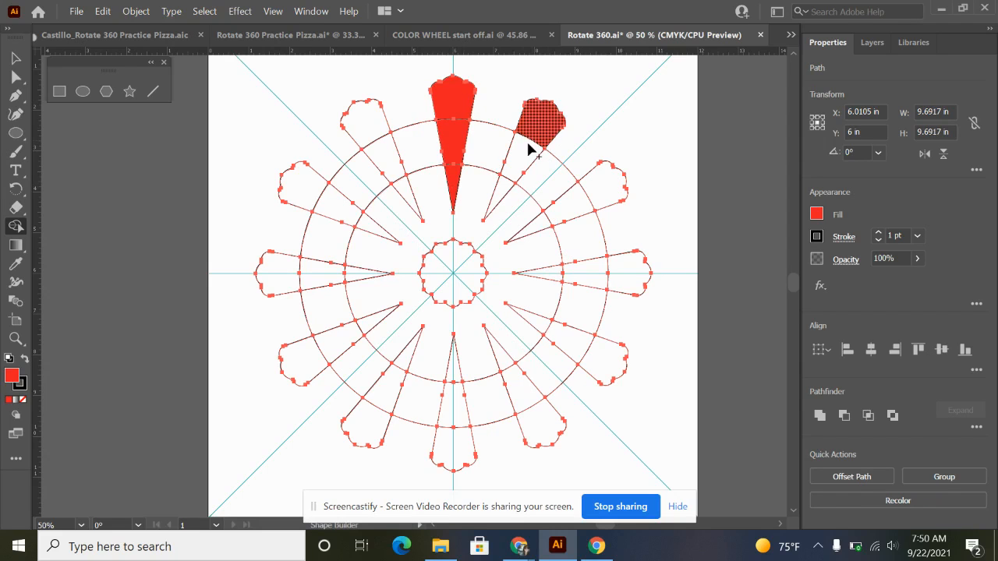
pyautogui.click(522, 171)
pyautogui.click(505, 192)
pyautogui.click(610, 201)
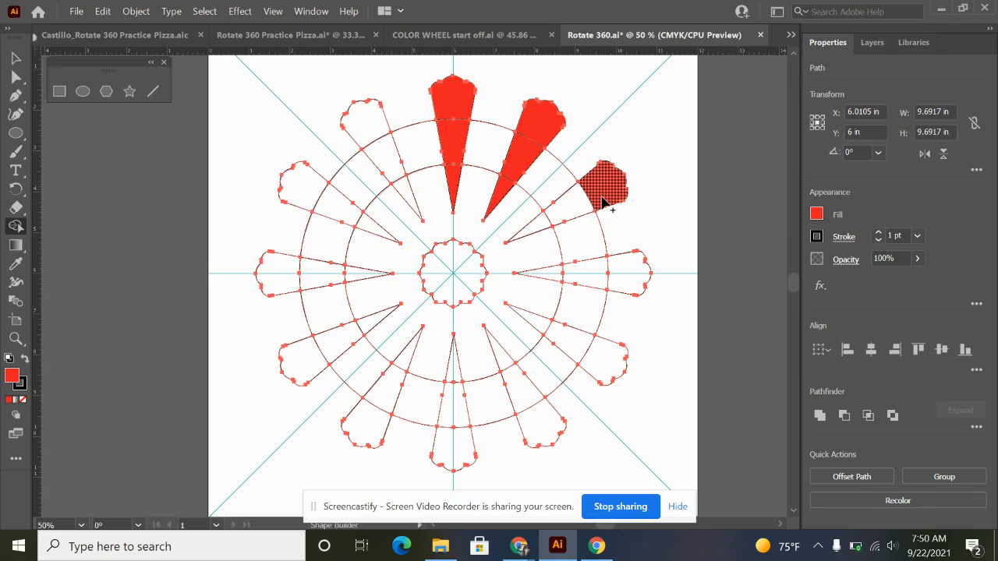
pyautogui.click(561, 220)
pyautogui.click(548, 278)
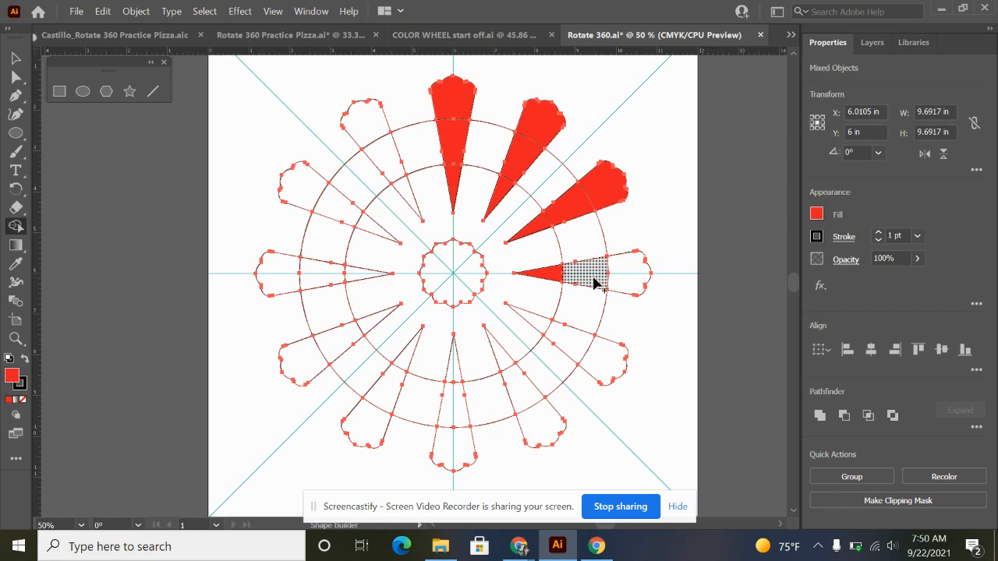
pyautogui.click(628, 294)
pyautogui.click(604, 358)
pyautogui.click(568, 336)
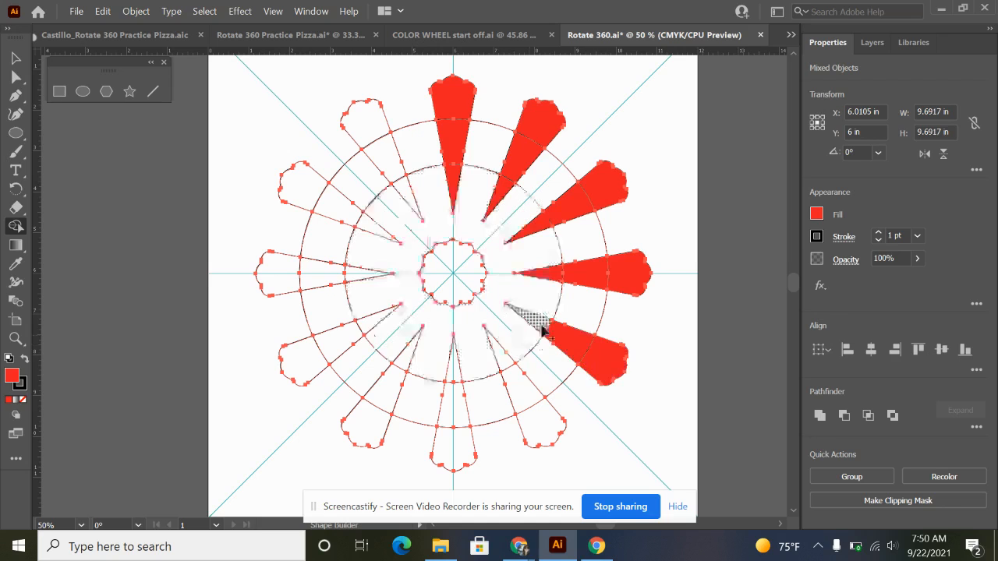
pyautogui.click(500, 364)
pyautogui.click(532, 428)
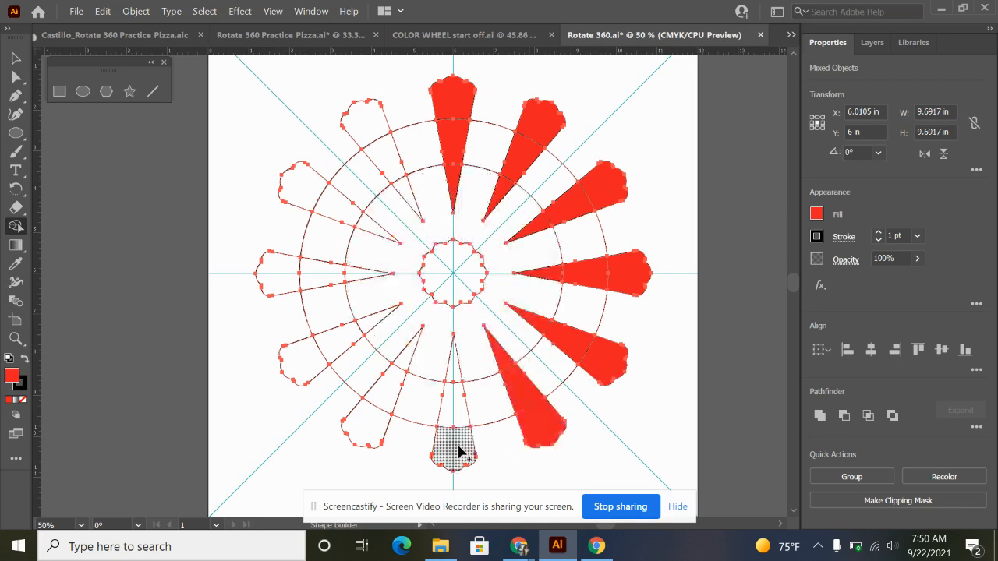
pyautogui.click(456, 451)
pyautogui.click(456, 413)
pyautogui.click(452, 372)
pyautogui.click(408, 363)
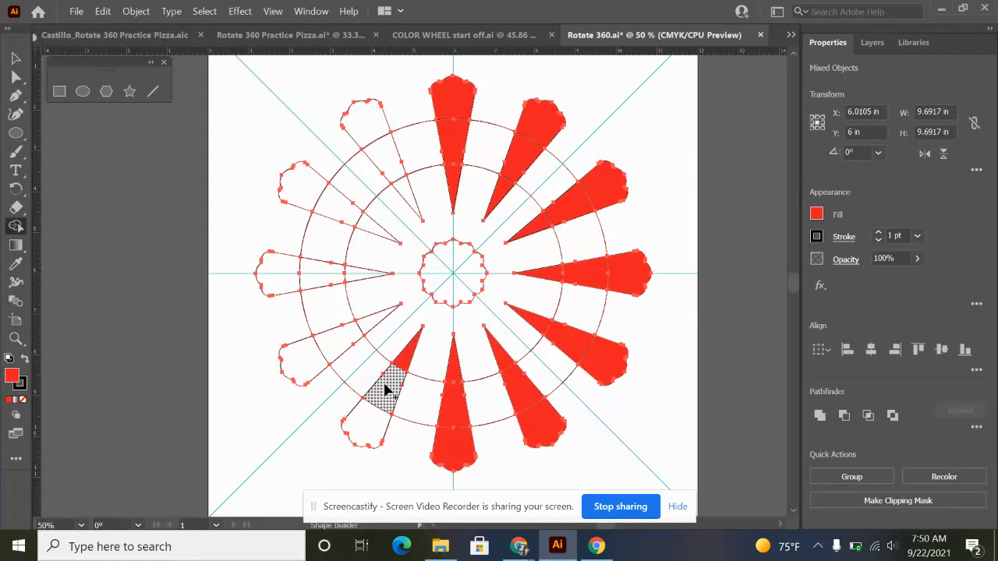
pyautogui.click(385, 386)
pyautogui.click(360, 426)
pyautogui.click(301, 360)
pyautogui.click(337, 343)
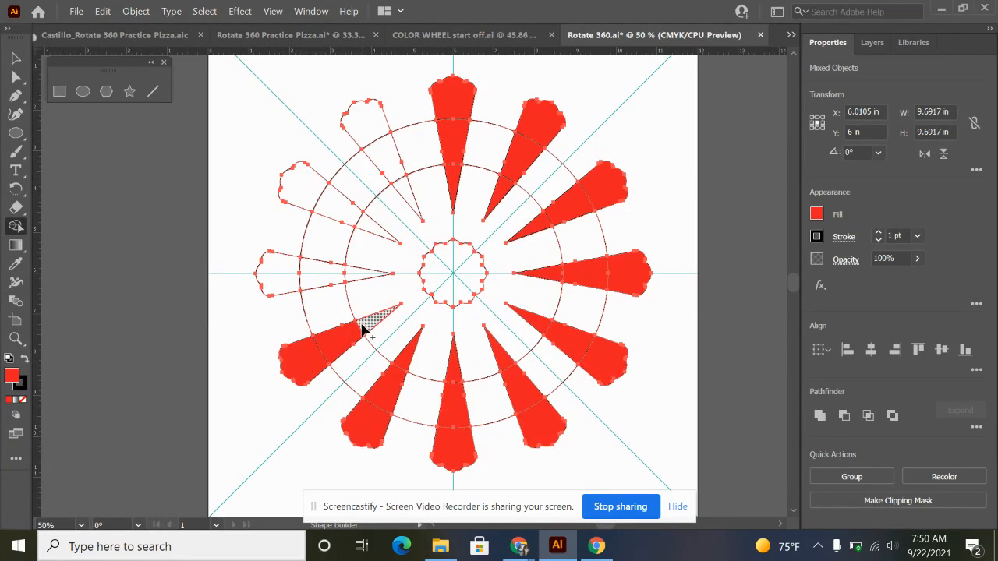
pyautogui.click(376, 320)
pyautogui.click(360, 276)
pyautogui.click(323, 275)
pyautogui.click(279, 275)
pyautogui.click(299, 200)
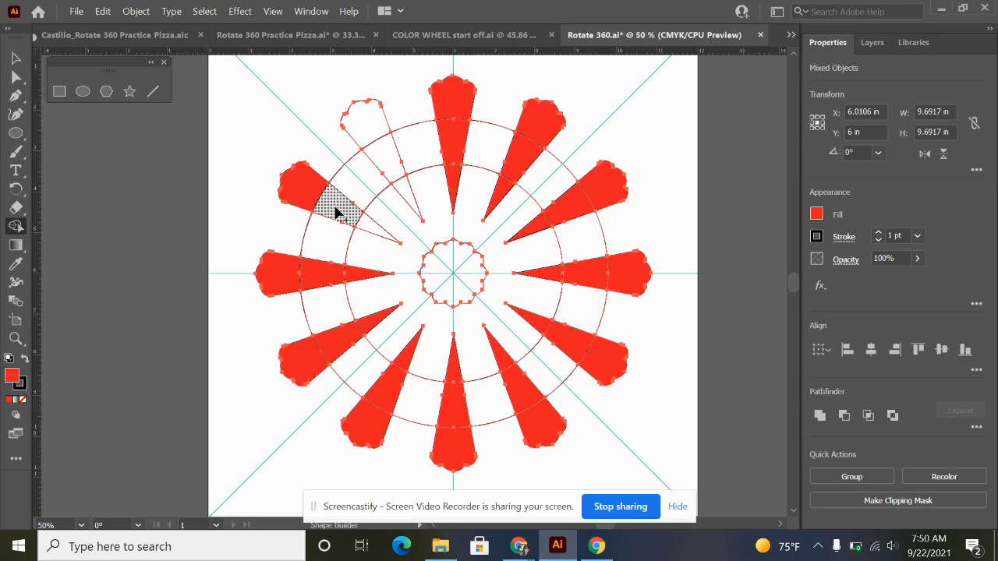
pyautogui.click(335, 209)
pyautogui.click(368, 228)
pyautogui.click(401, 200)
pyautogui.click(392, 173)
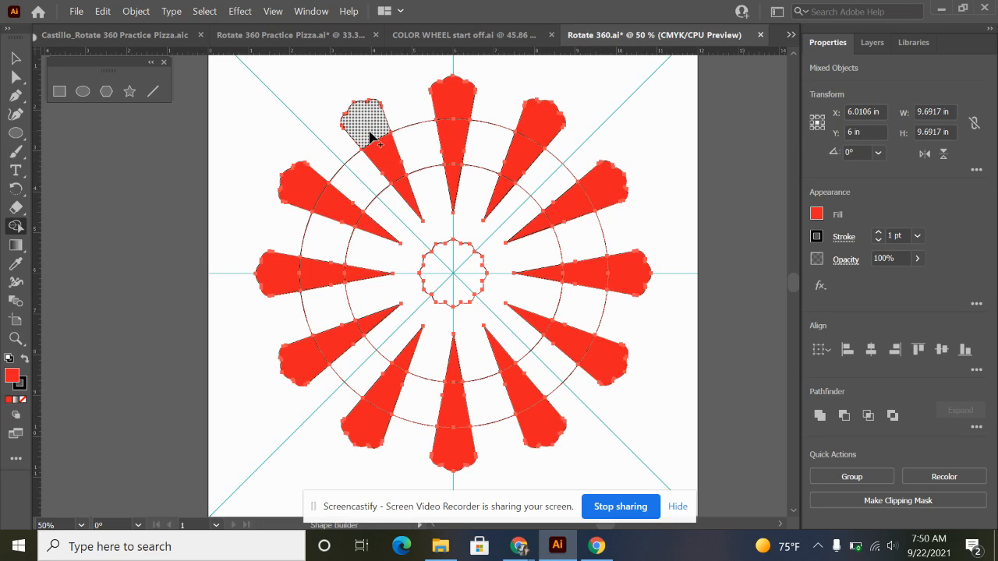
pyautogui.click(367, 127)
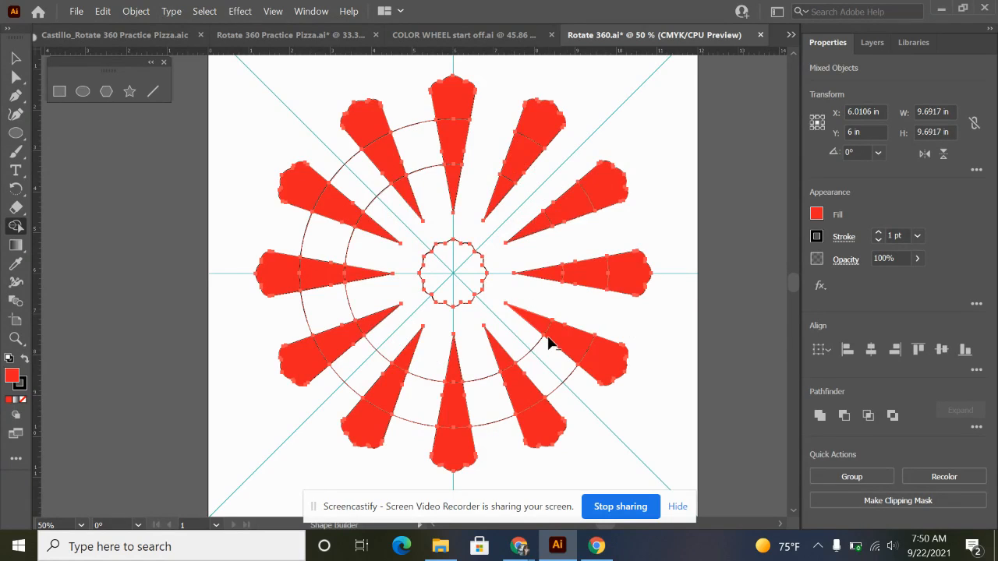
# Remove the remaining arcs of both circles between the petals with Shape Builder, and deselect the artwork.
pyautogui.moveTo(595, 399); pyautogui.dragTo(510, 333)
pyautogui.moveTo(489, 439); pyautogui.dragTo(472, 348)
pyautogui.moveTo(414, 440); pyautogui.dragTo(431, 375)
pyautogui.moveTo(336, 394); pyautogui.dragTo(414, 348)
pyautogui.moveTo(276, 330); pyautogui.dragTo(365, 308)
pyautogui.moveTo(279, 217)
pyautogui.mouseDown()
pyautogui.moveTo(378, 253)
pyautogui.moveTo(398, 211)
pyautogui.mouseUp()
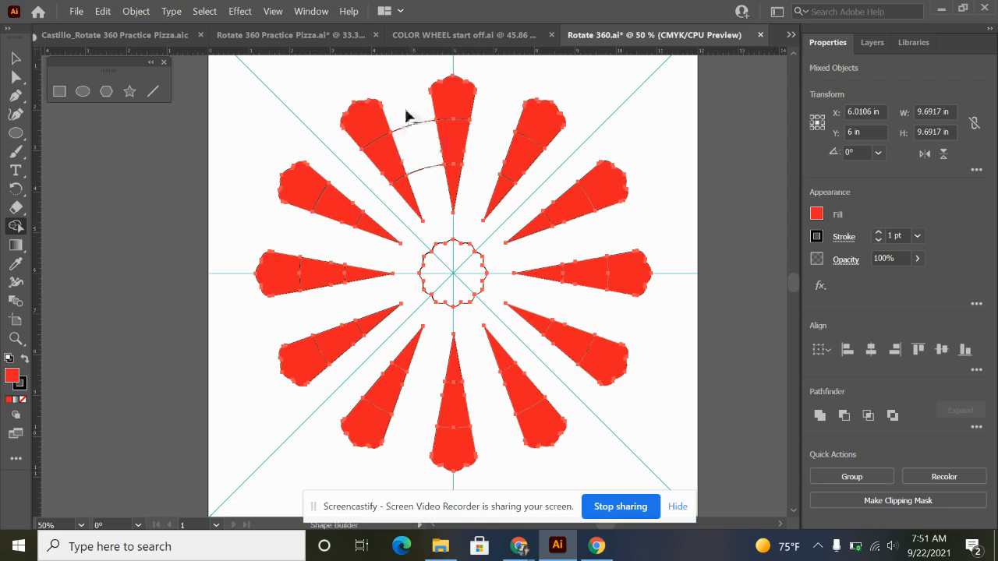
pyautogui.moveTo(407, 111); pyautogui.dragTo(432, 191)
pyautogui.press('v')
pyautogui.click(726, 308)
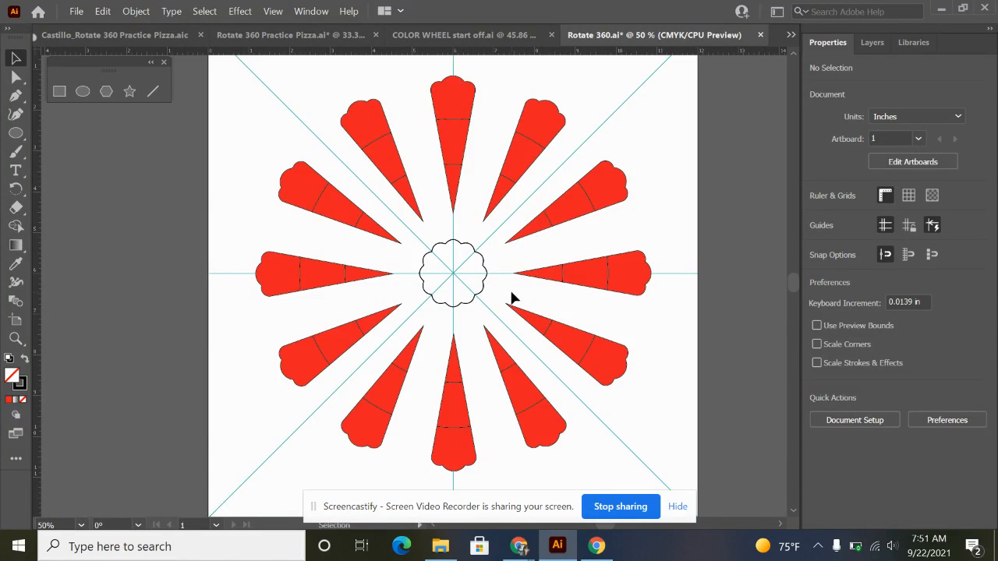
# Set the fill of the topmost petal's outer scalloped section to dark red 770E16.
pyautogui.scroll(2, 439, 168)
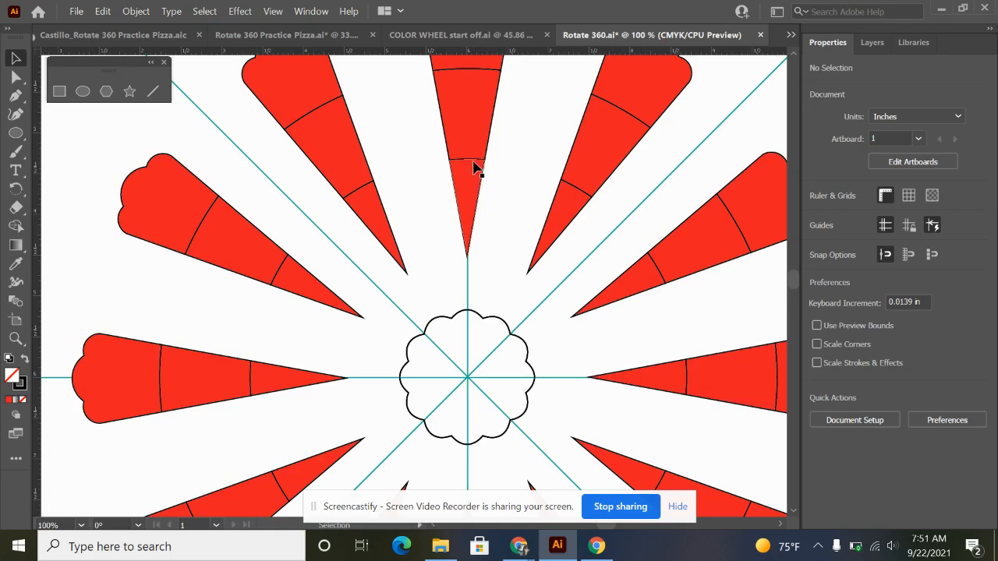
pyautogui.scroll(2, 472, 168)
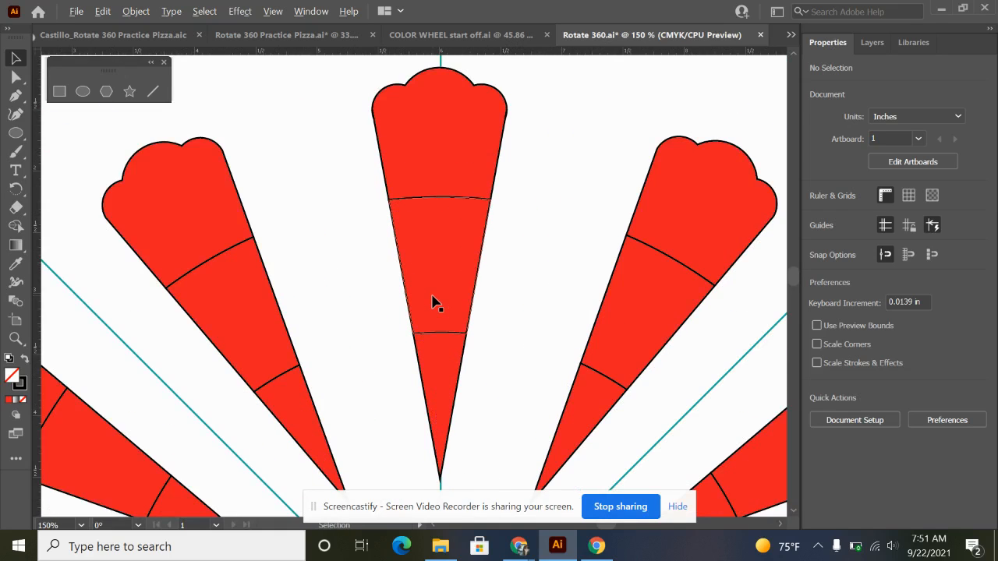
pyautogui.scroll(-1, 433, 301)
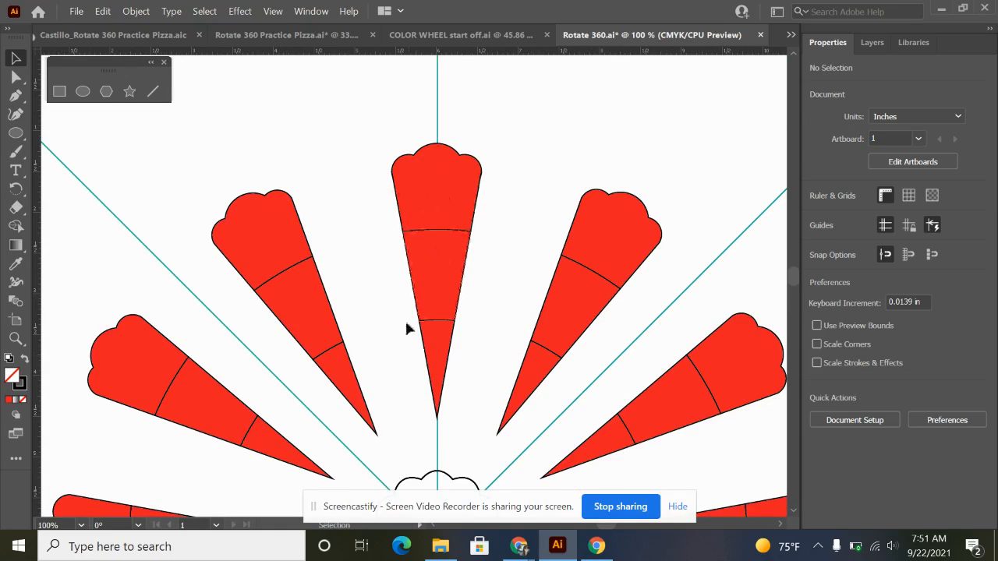
pyautogui.click(442, 192)
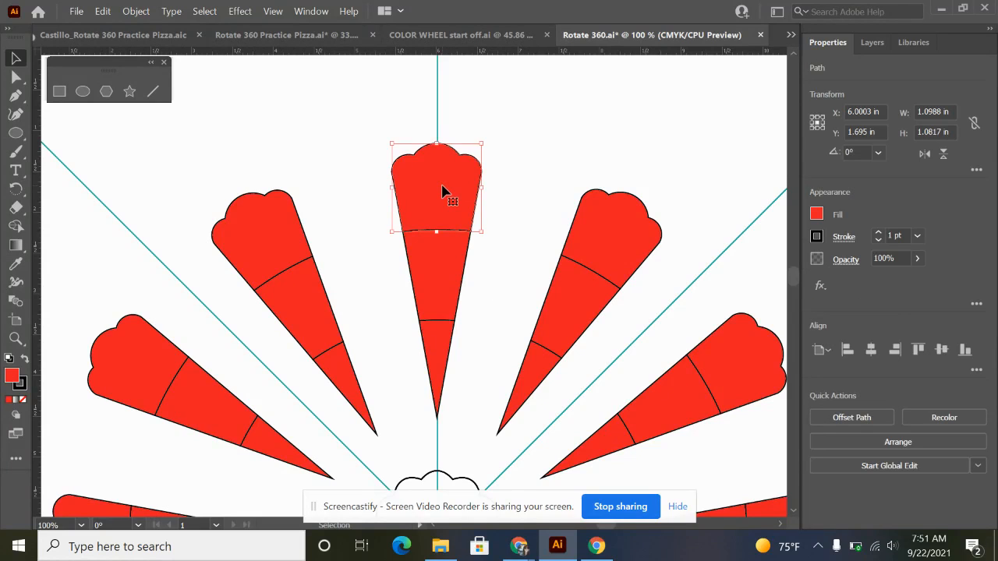
pyautogui.doubleClick(12, 376)
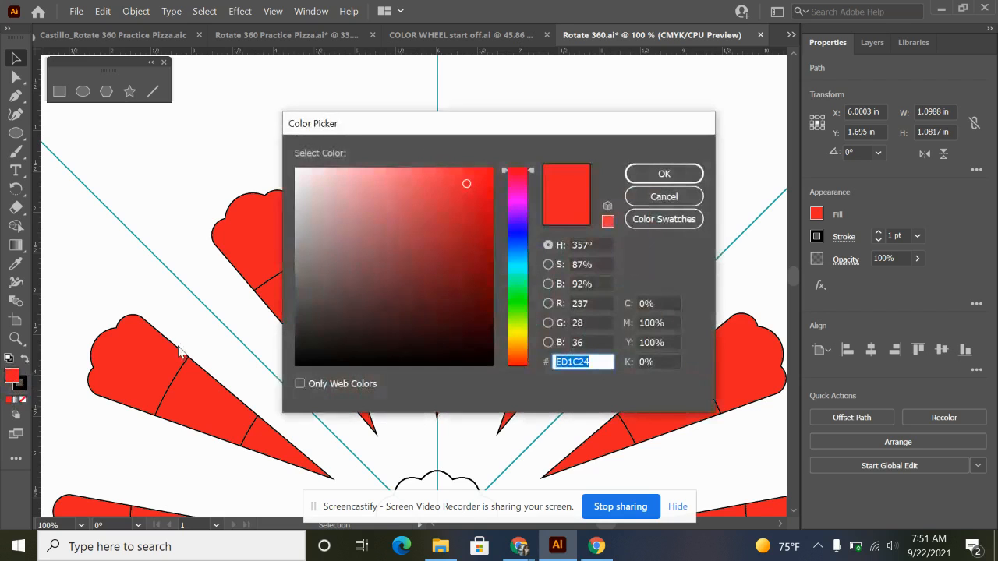
pyautogui.moveTo(479, 127); pyautogui.dragTo(736, 99)
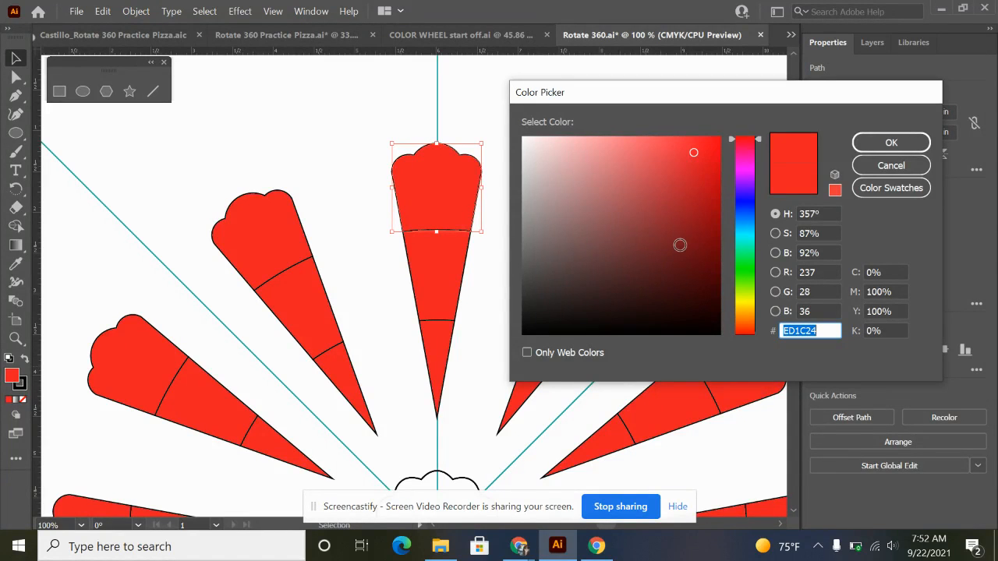
pyautogui.click(691, 246)
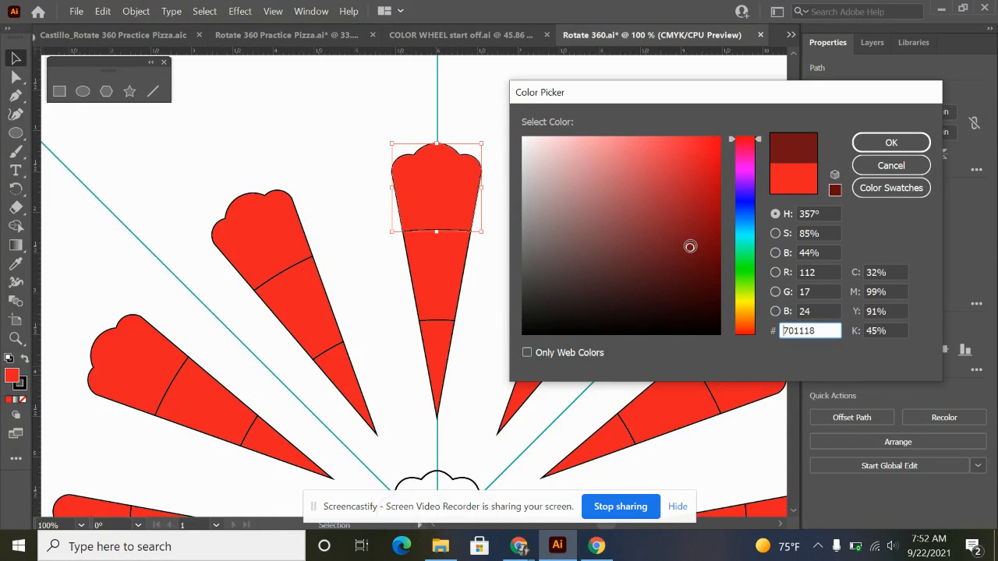
pyautogui.moveTo(691, 247)
pyautogui.mouseDown()
pyautogui.moveTo(697, 228)
pyautogui.moveTo(702, 239)
pyautogui.mouseUp()
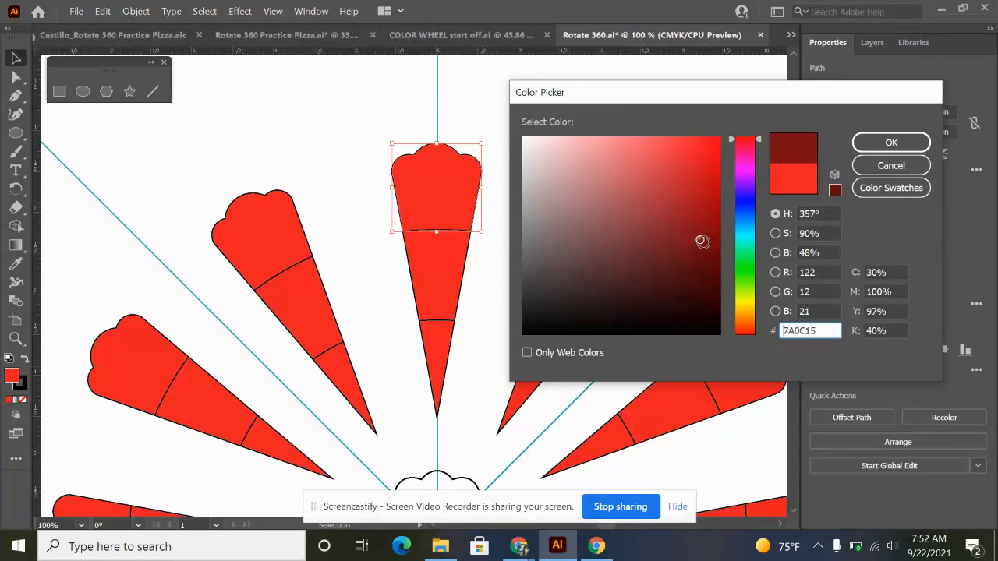
pyautogui.moveTo(702, 242); pyautogui.dragTo(696, 241)
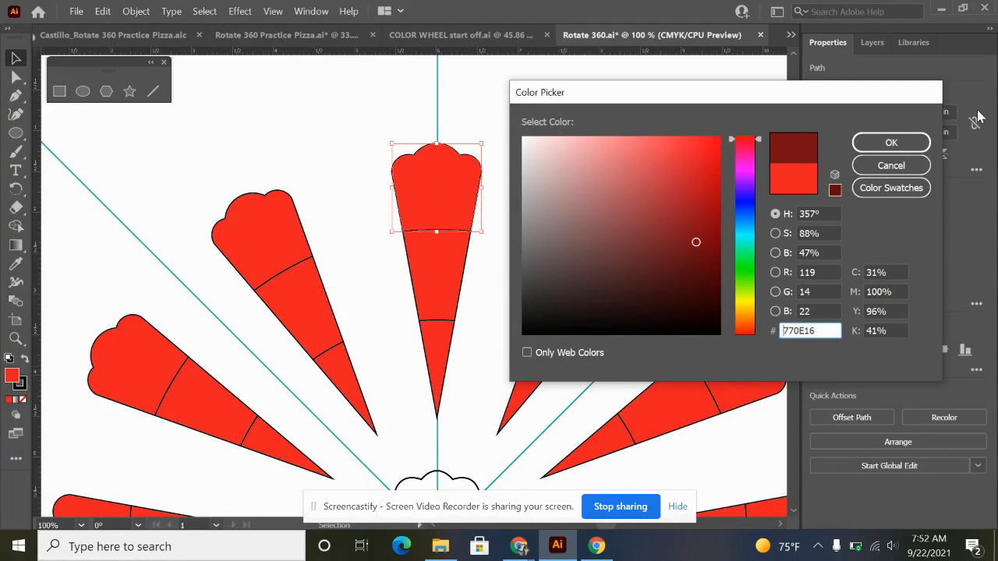
pyautogui.click(890, 143)
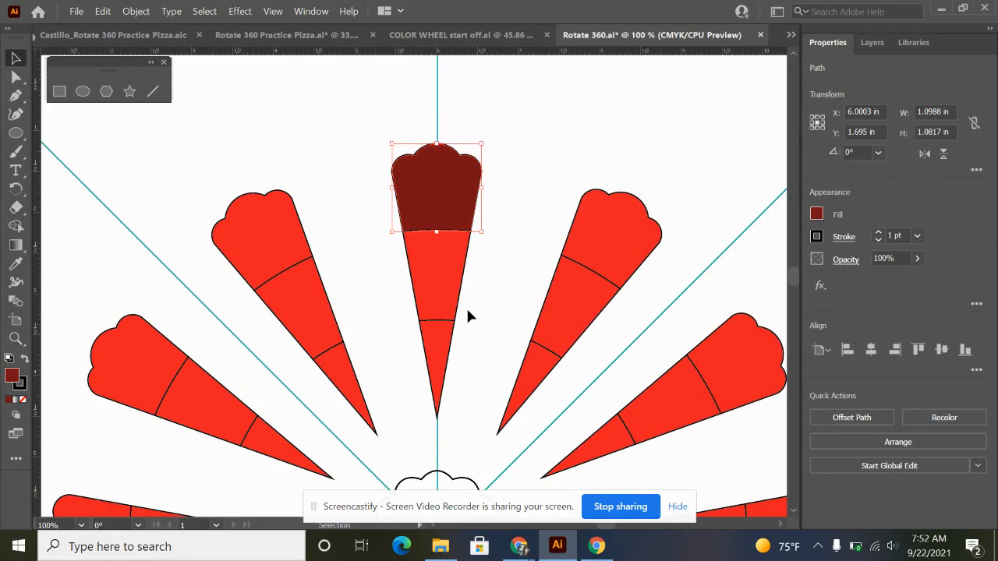
# Set the fill of the topmost petal's middle section to muted red 9E4C52.
pyautogui.click(437, 271)
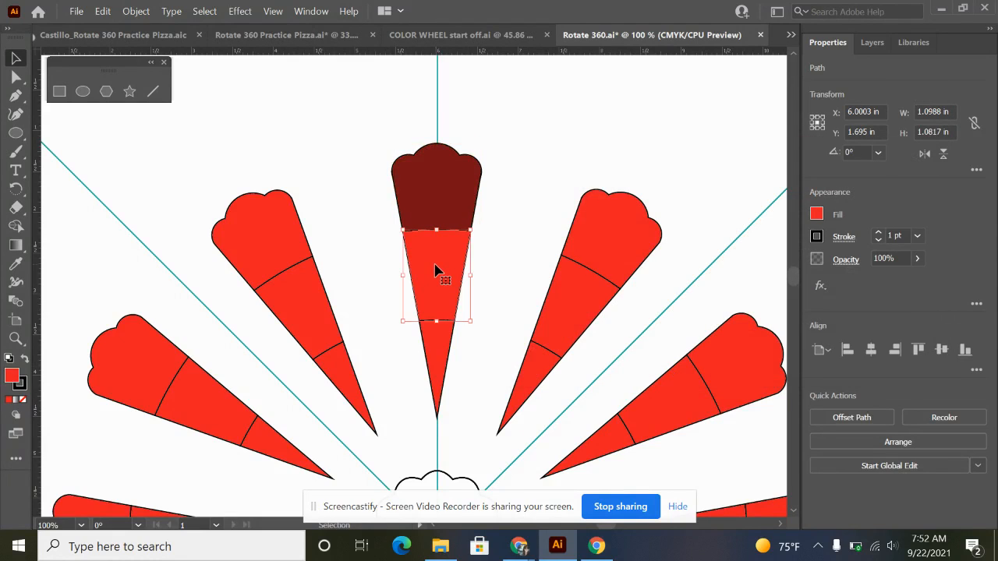
pyautogui.doubleClick(12, 376)
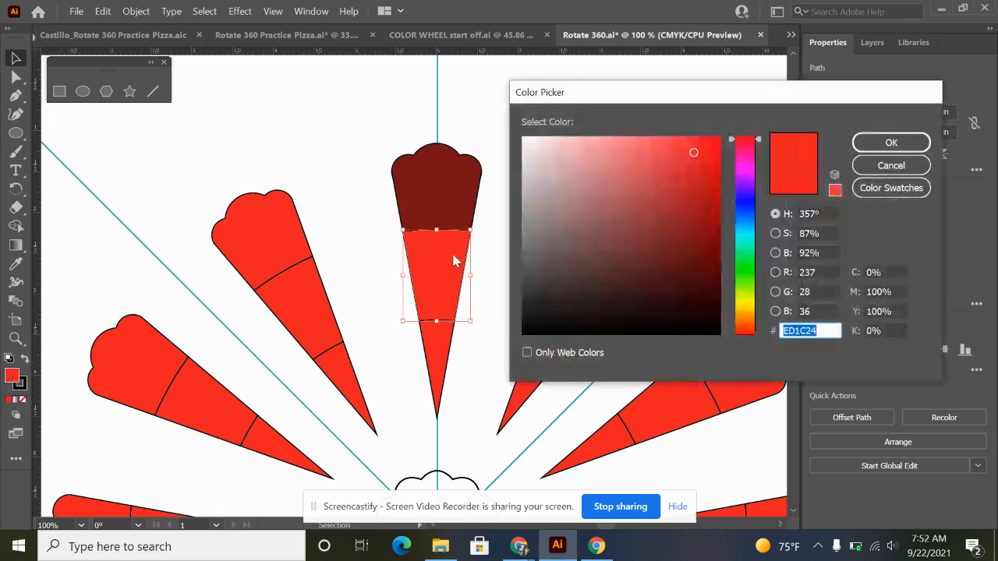
pyautogui.moveTo(689, 153)
pyautogui.mouseDown()
pyautogui.moveTo(628, 228)
pyautogui.moveTo(628, 202)
pyautogui.moveTo(618, 211)
pyautogui.moveTo(636, 211)
pyautogui.moveTo(626, 211)
pyautogui.mouseUp()
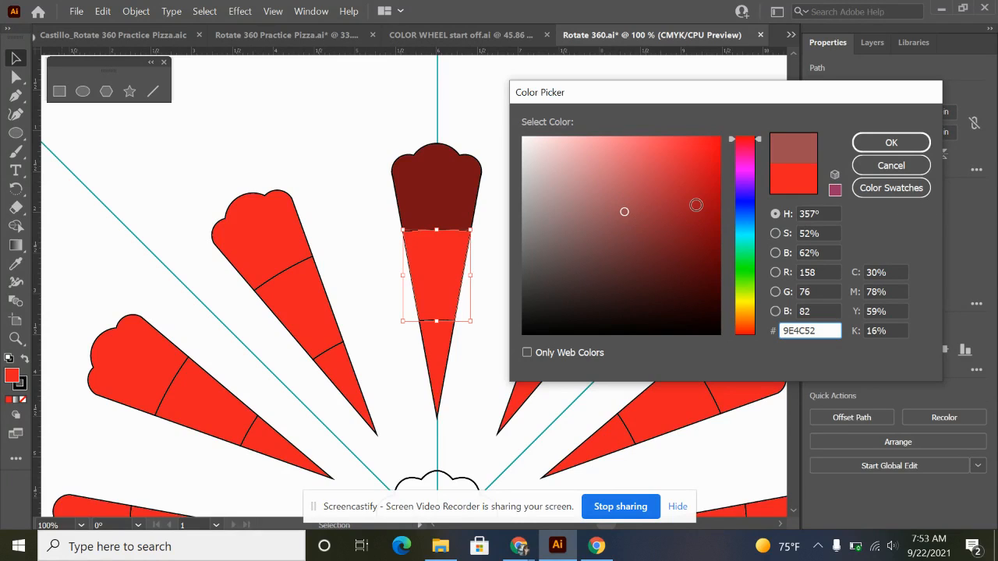
pyautogui.click(910, 148)
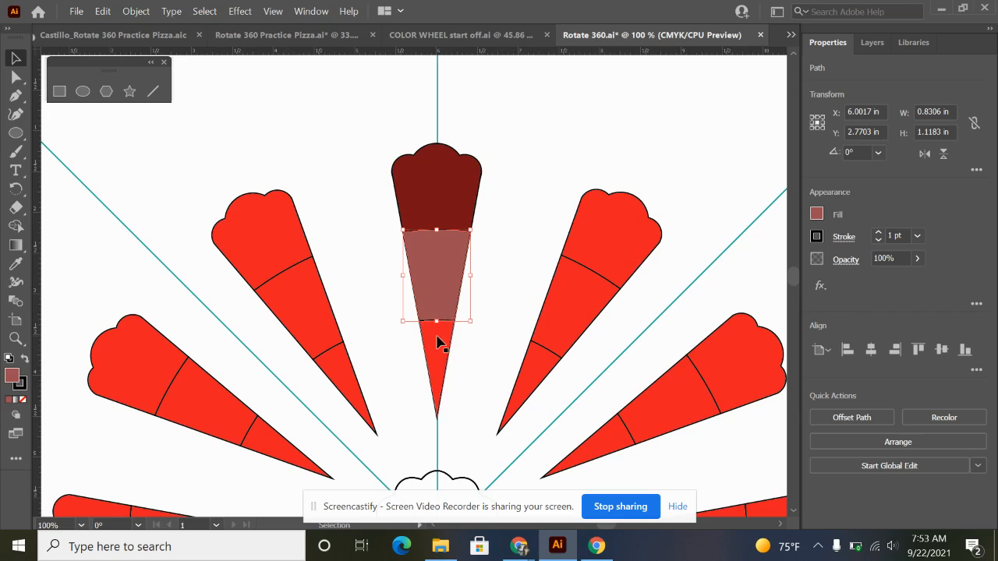
# Set the fill of the topmost petal's inner pointed section to light pink F48C93, and deselect it.
pyautogui.click(437, 354)
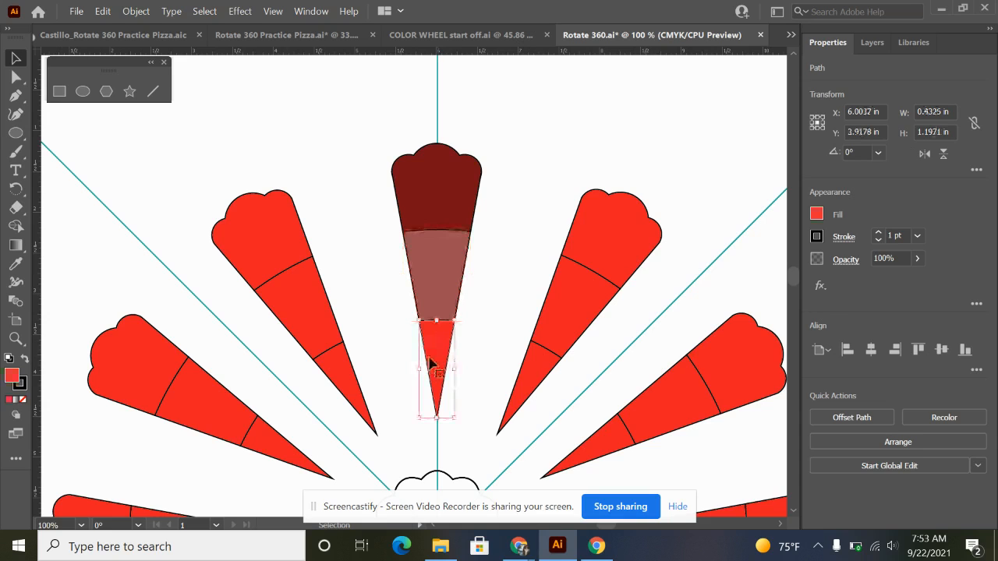
pyautogui.doubleClick(12, 377)
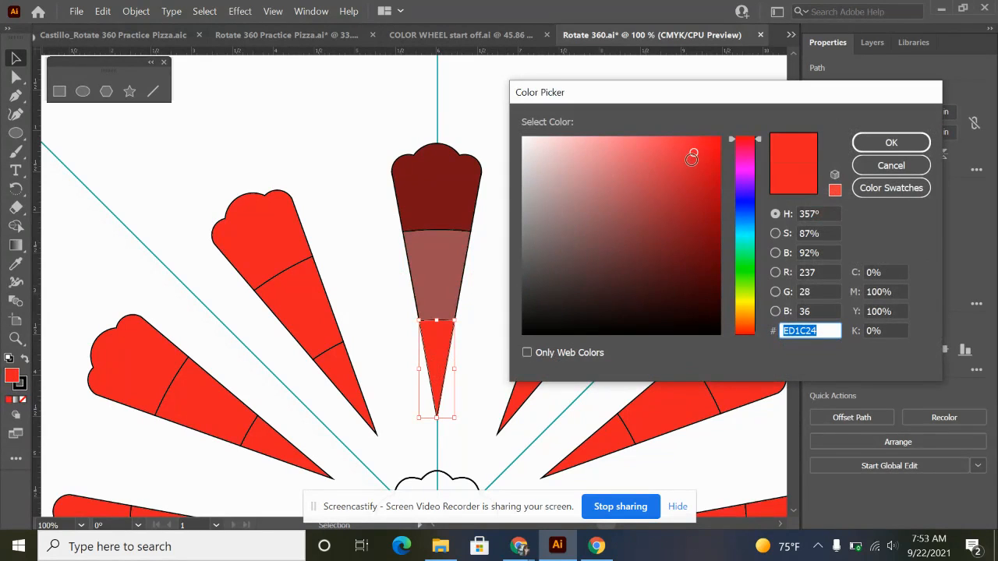
pyautogui.moveTo(692, 159)
pyautogui.mouseDown()
pyautogui.moveTo(660, 140)
pyautogui.moveTo(603, 156)
pyautogui.moveTo(608, 144)
pyautogui.mouseUp()
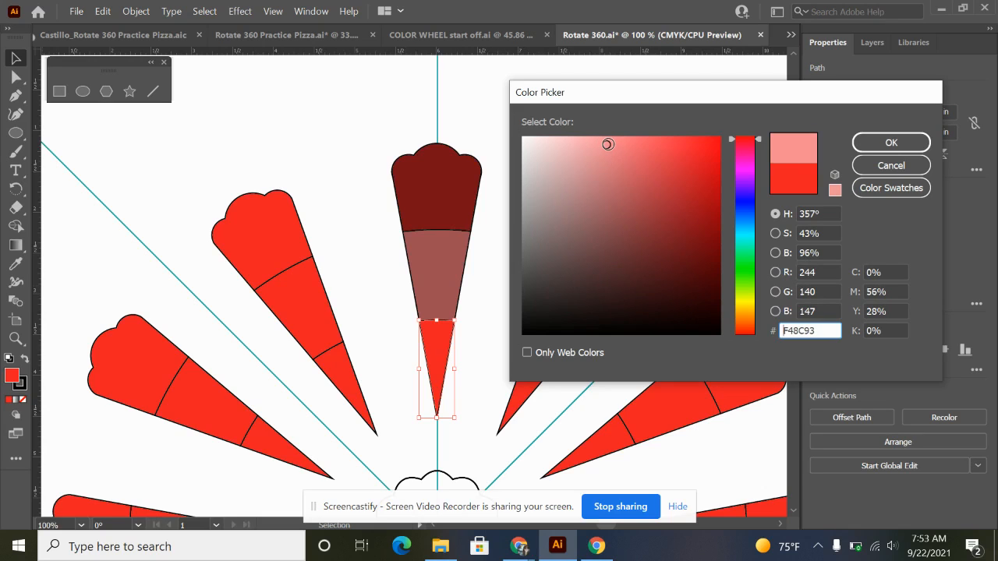
pyautogui.click(884, 143)
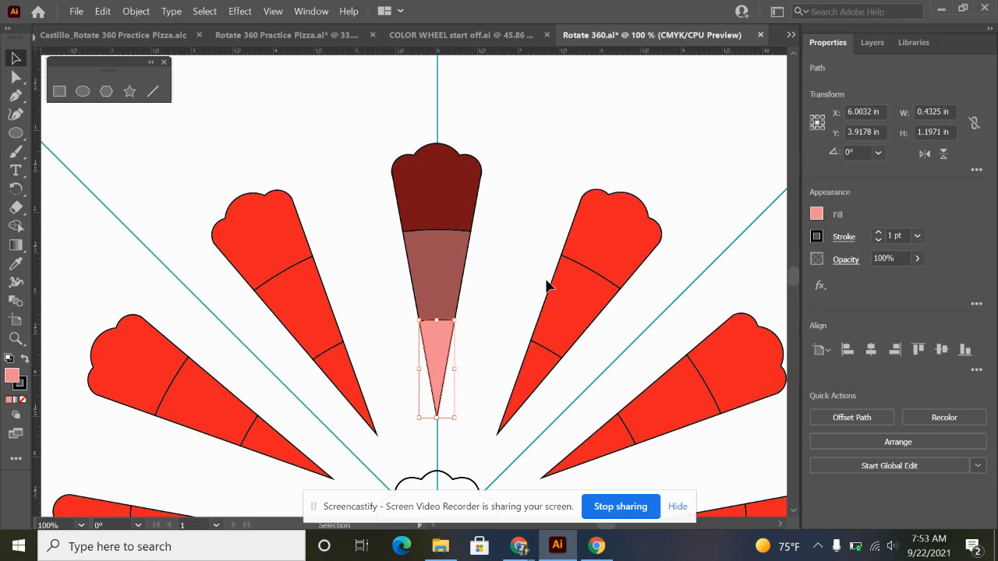
pyautogui.click(516, 234)
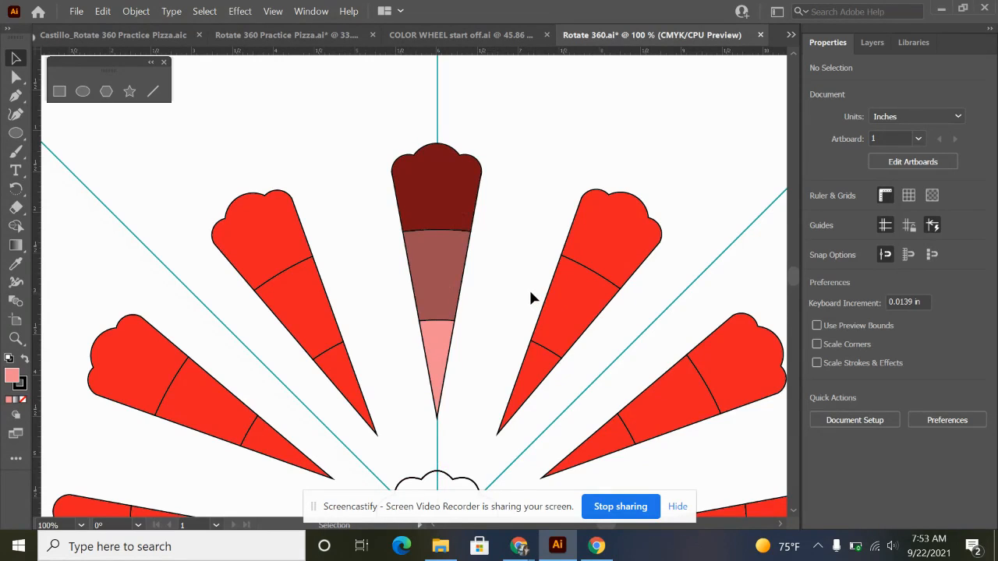
# Copy the central scalloped outline onto the outer end of the topmost petal, and fill the copy with red.
pyautogui.scroll(-3, 476, 380)
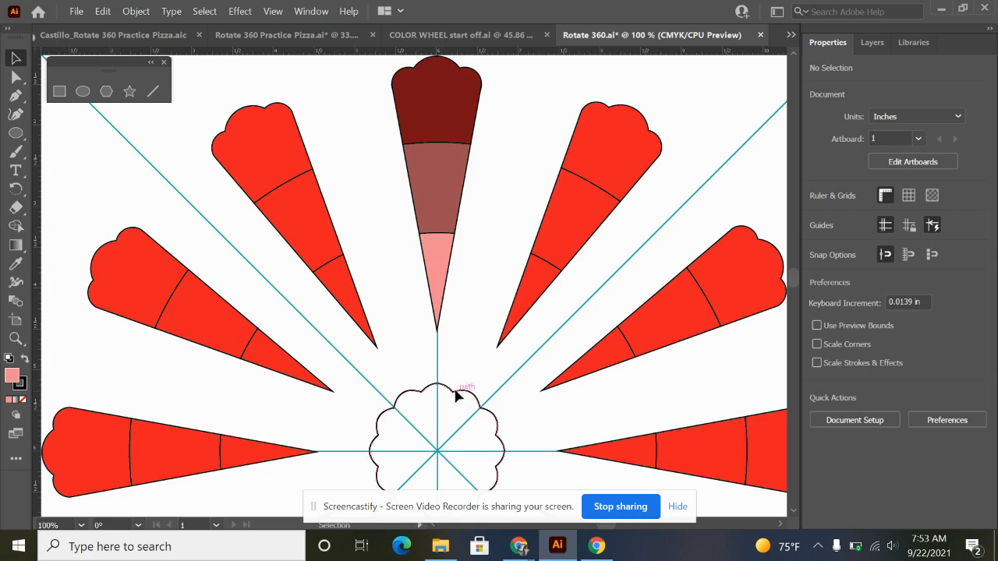
pyautogui.moveTo(456, 395); pyautogui.dragTo(450, 72)
pyautogui.scroll(5, 500, 166)
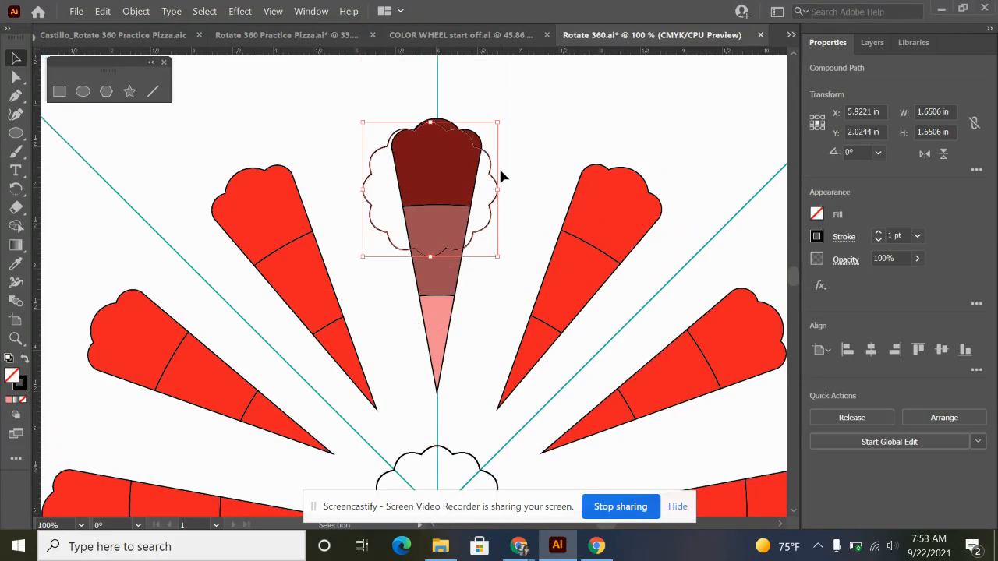
pyautogui.moveTo(489, 209); pyautogui.dragTo(490, 149)
pyautogui.click(518, 250)
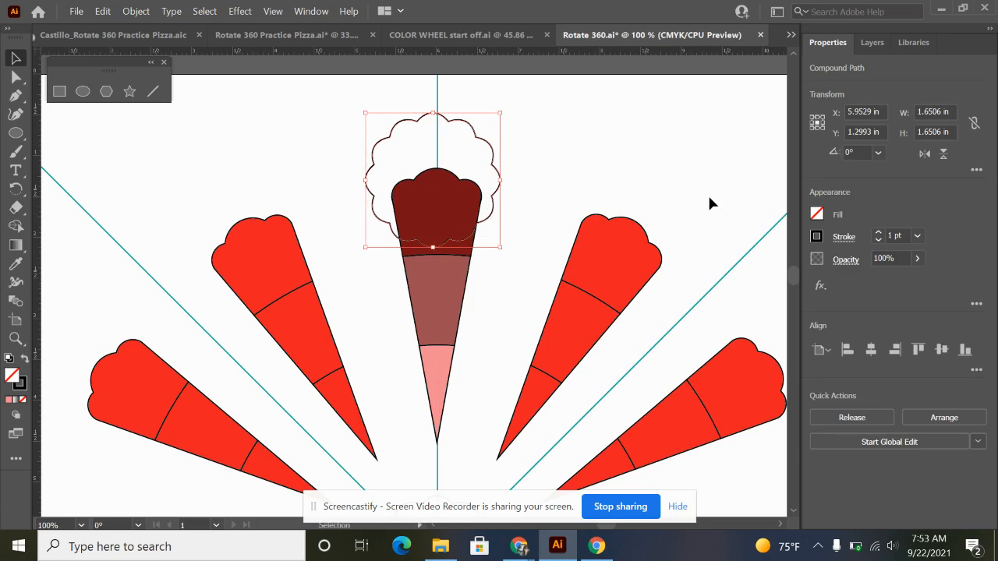
pyautogui.click(818, 214)
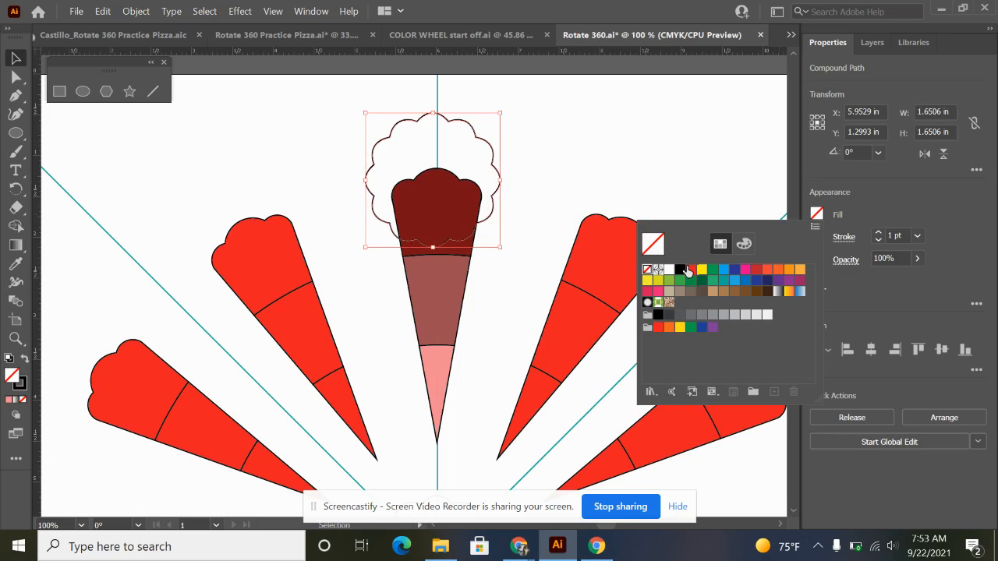
pyautogui.click(691, 269)
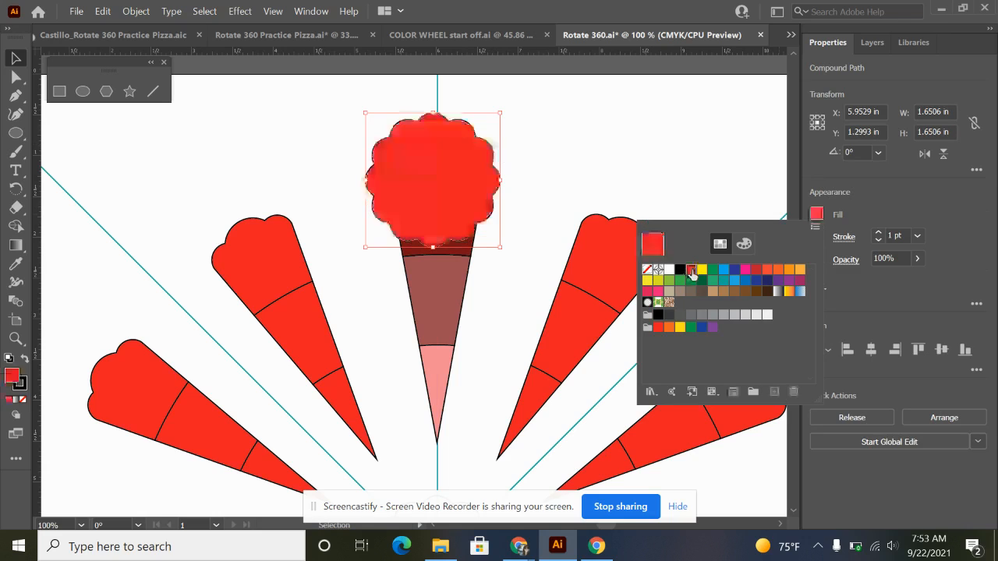
# Send the red scalloped shape to the back, and centre it on the vertical guide behind the topmost petal.
pyautogui.rightClick(435, 182)
pyautogui.moveTo(543, 349)
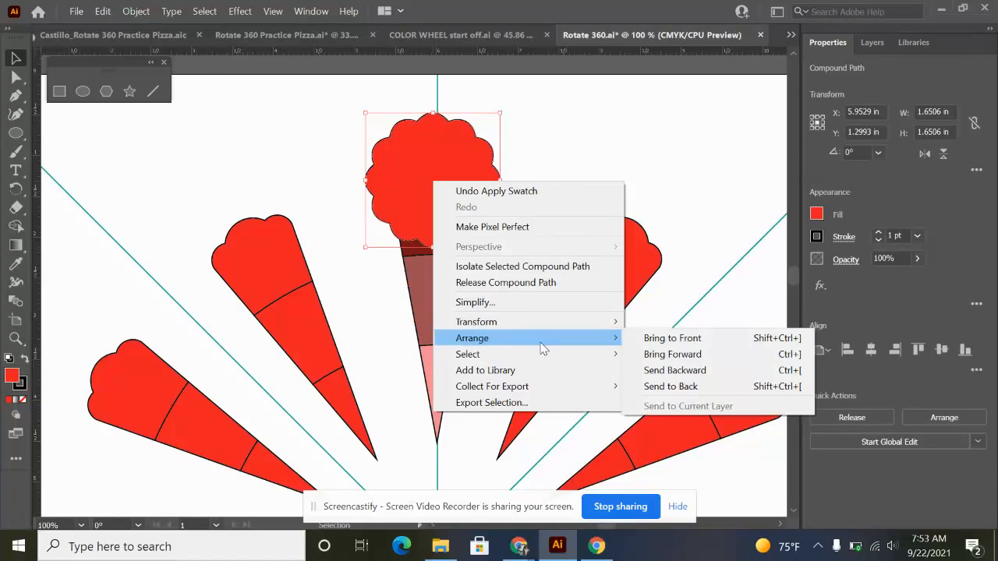
pyautogui.click(659, 384)
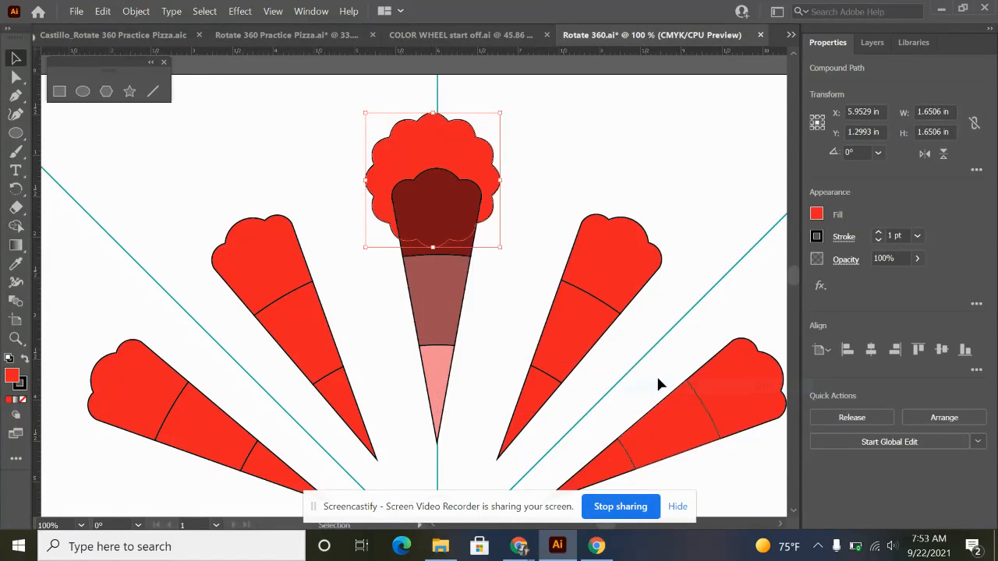
pyautogui.click(558, 181)
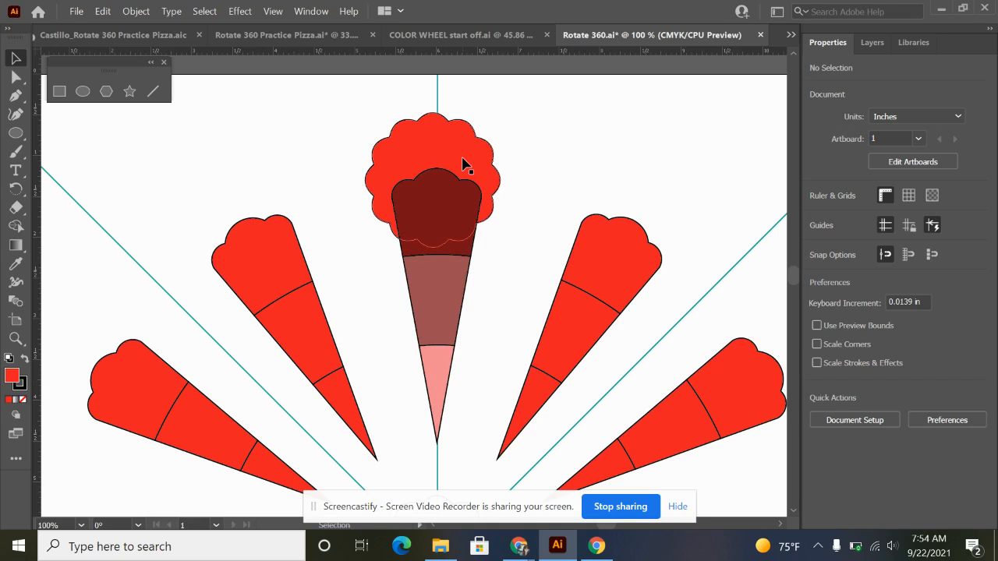
pyautogui.moveTo(462, 164); pyautogui.dragTo(468, 163)
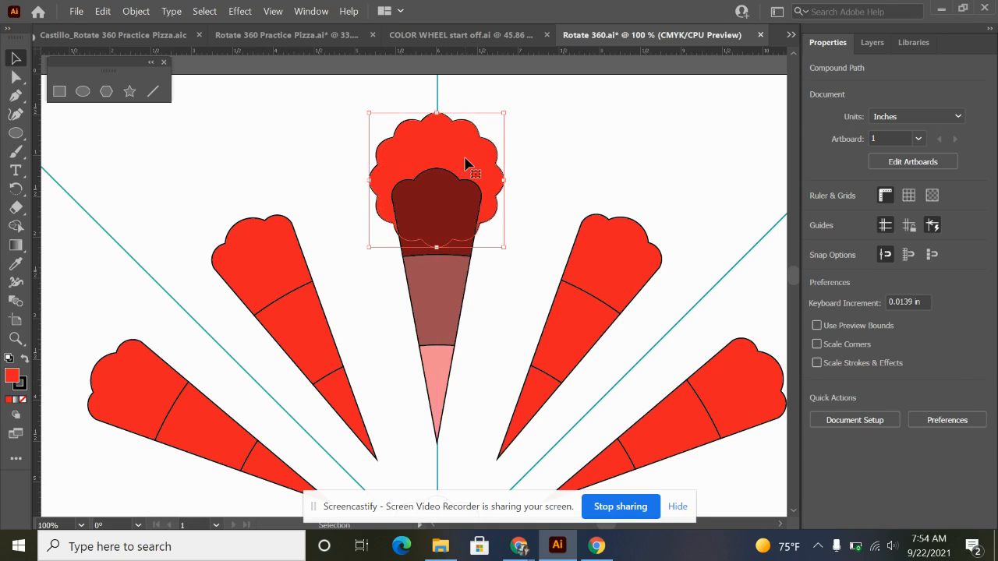
pyautogui.click(544, 151)
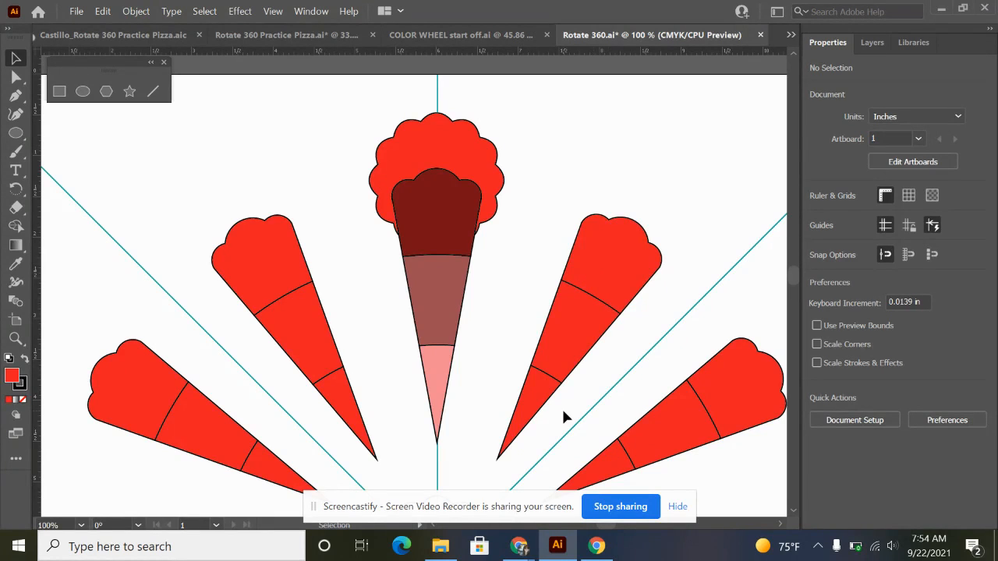
# Copy the central scalloped outline onto the outer end of the first petal clockwise from the top, and fill the copy with red-orange.
pyautogui.scroll(-1, 521, 233)
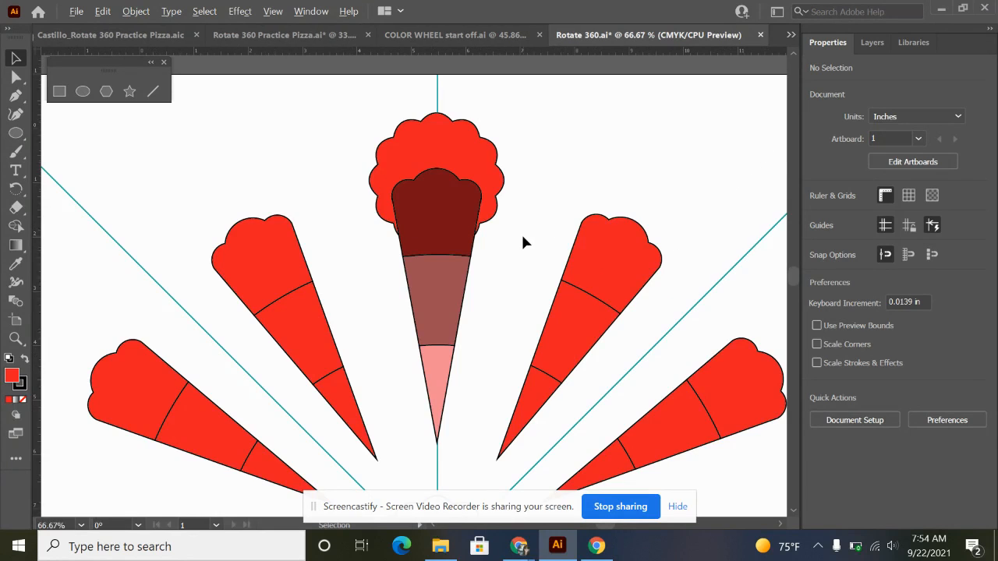
pyautogui.moveTo(508, 380); pyautogui.dragTo(484, 255)
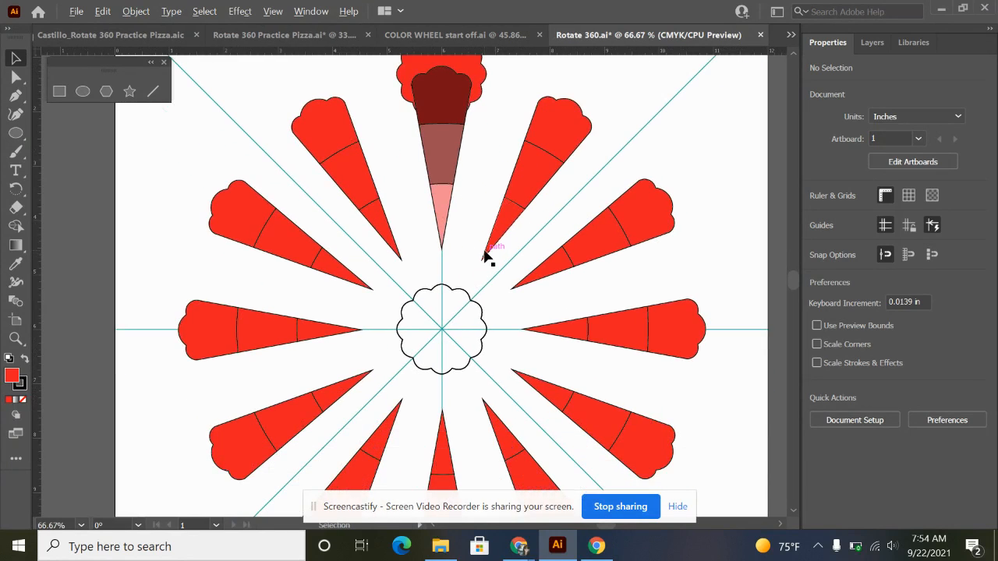
pyautogui.scroll(-1, 485, 255)
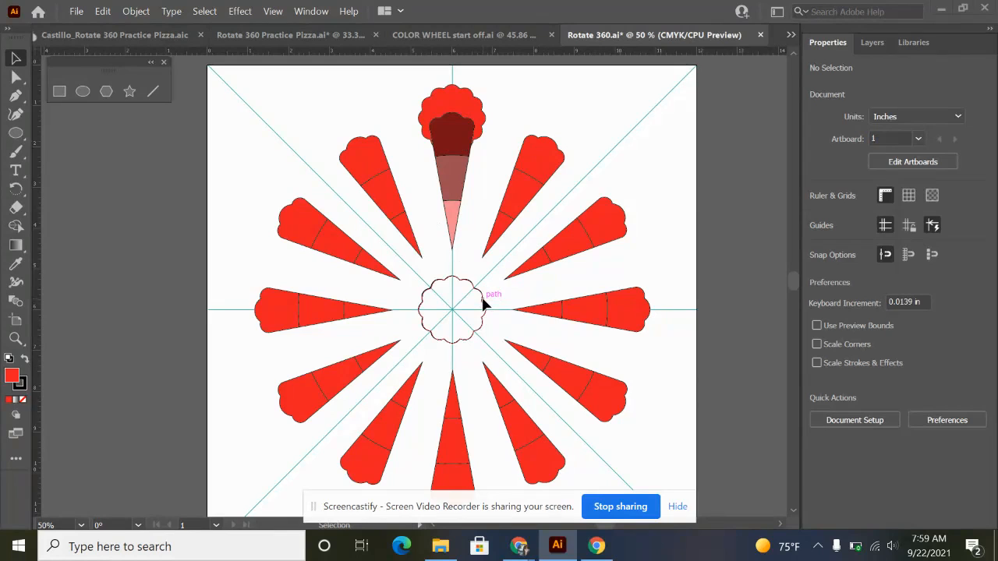
pyautogui.moveTo(483, 305); pyautogui.dragTo(583, 131)
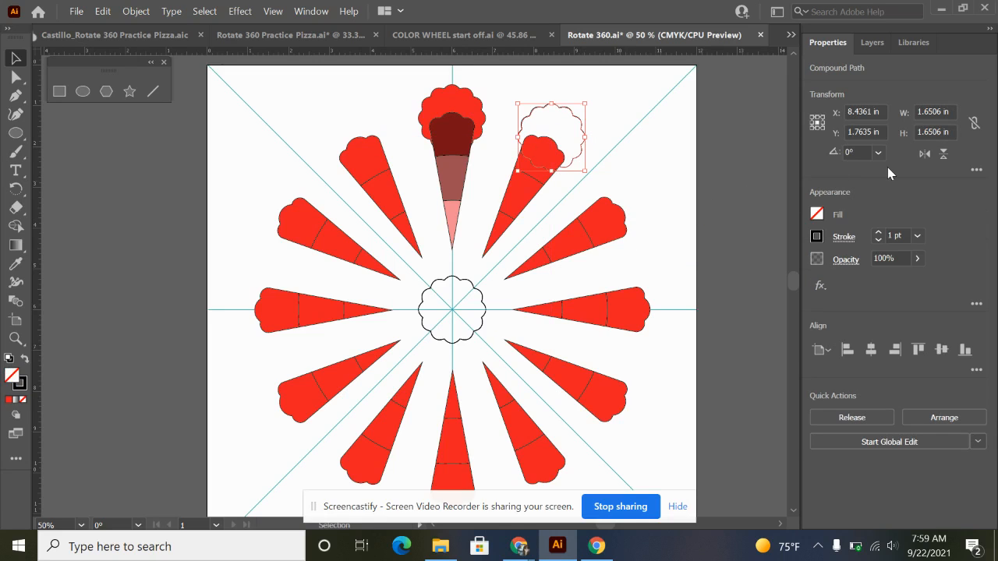
pyautogui.click(817, 216)
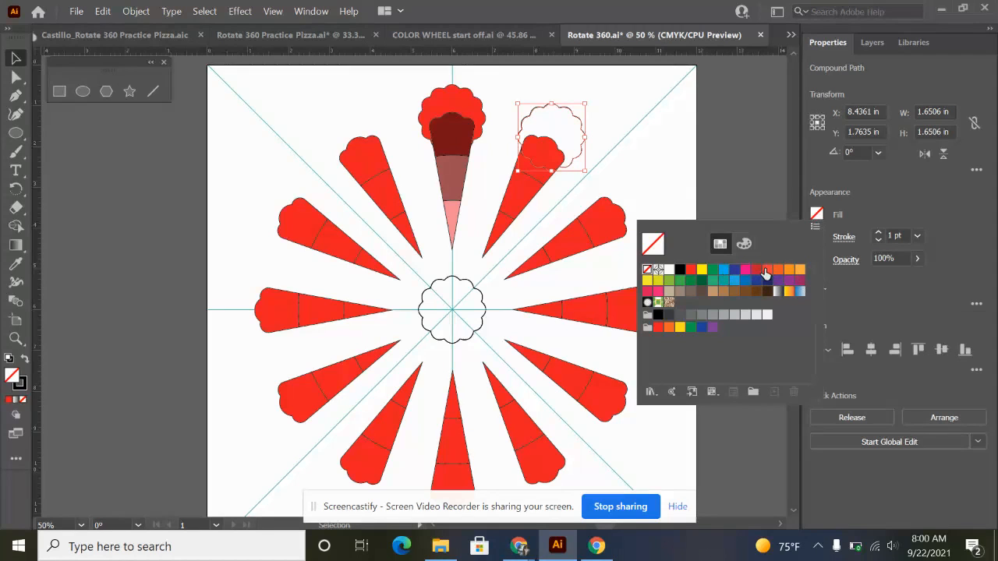
pyautogui.click(769, 272)
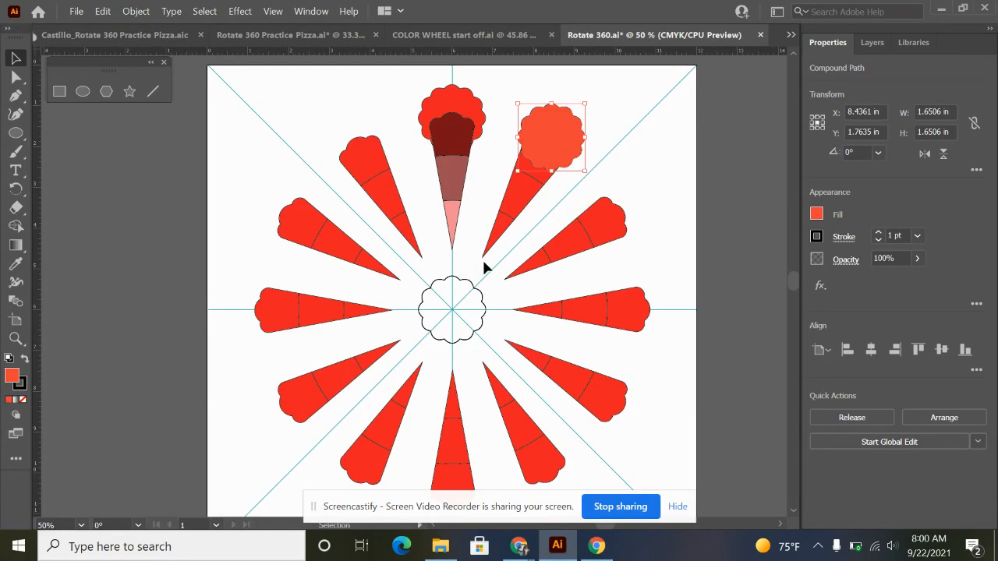
# Send the red-orange scalloped shape to the back, behind its petal.
pyautogui.rightClick(549, 136)
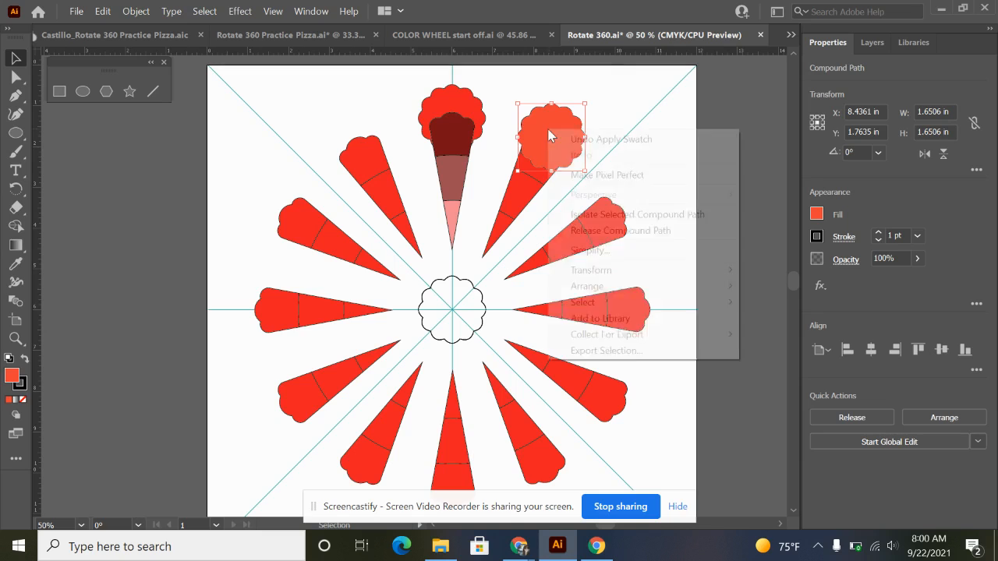
pyautogui.moveTo(655, 289)
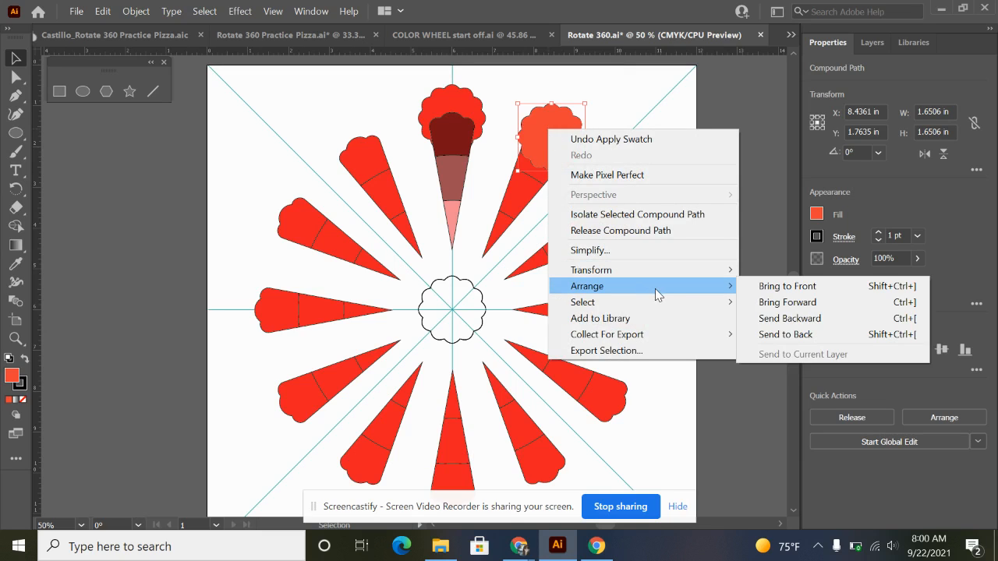
pyautogui.click(814, 337)
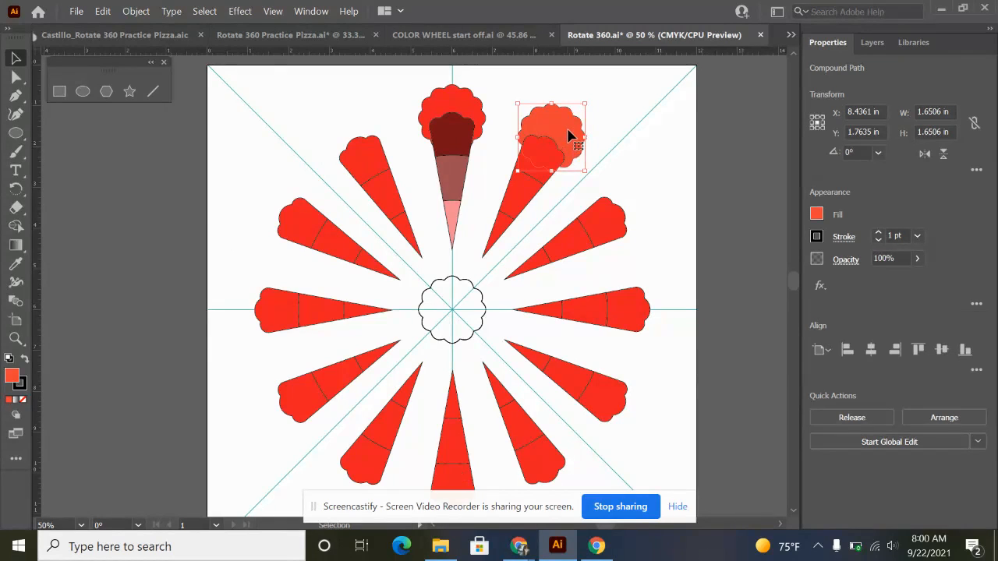
# Rotate a copy of the red-orange scalloped shape 30° about the guides' intersection, and repeat the transformation around all twelve petals.
pyautogui.press('r')
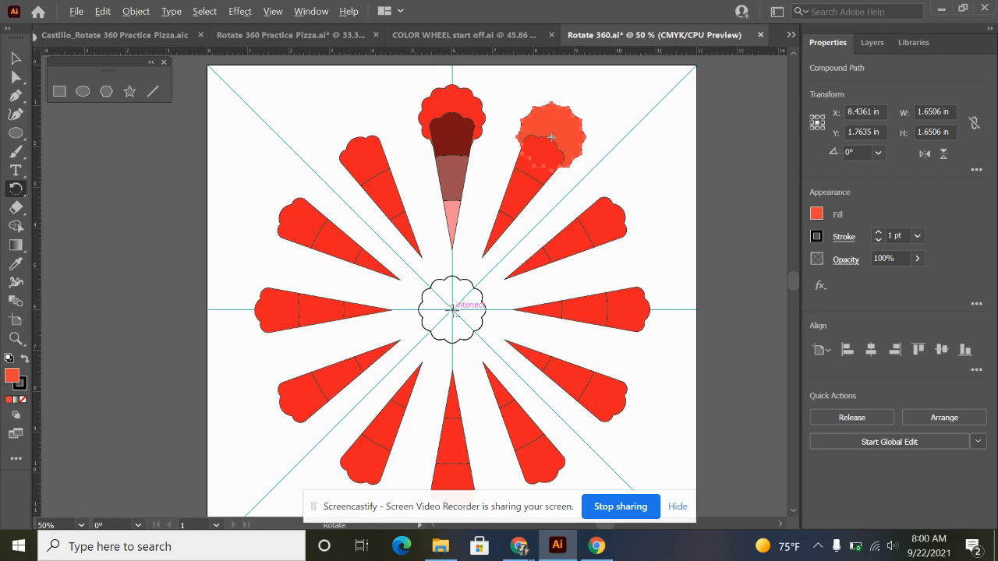
pyautogui.keyDown('alt'); pyautogui.click(453, 309); pyautogui.keyUp('alt')
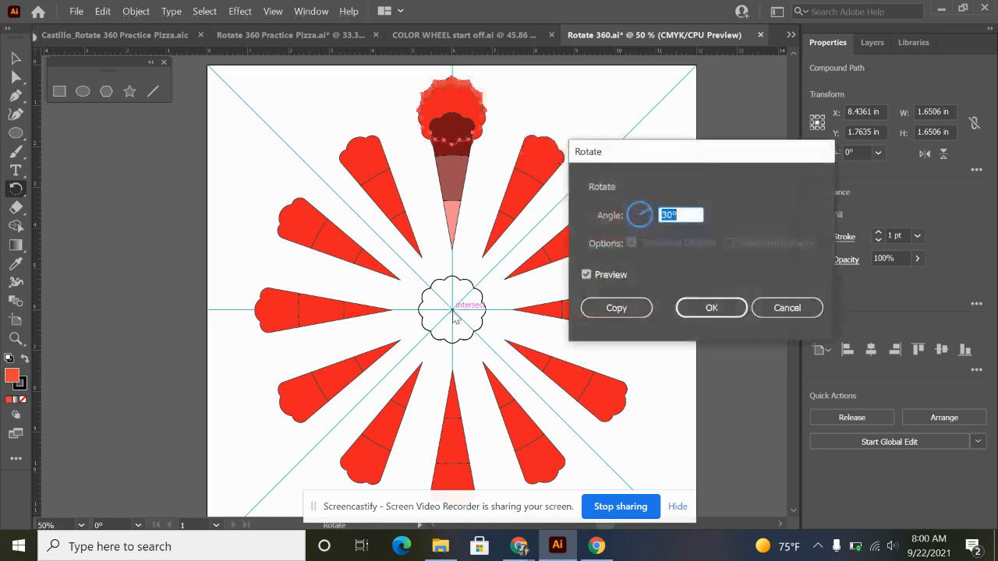
pyautogui.write('3')
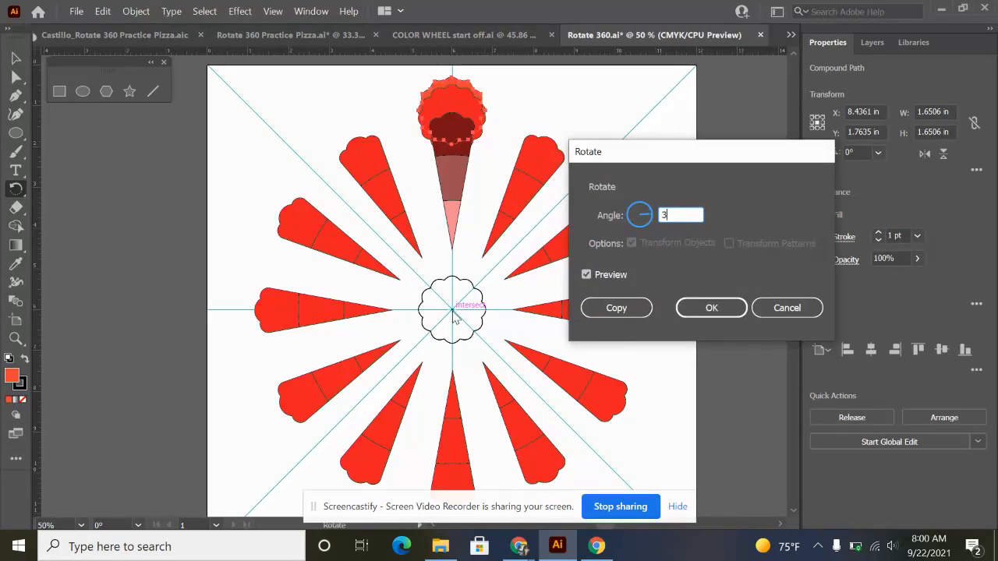
pyautogui.write('60/12')
pyautogui.click(620, 307)
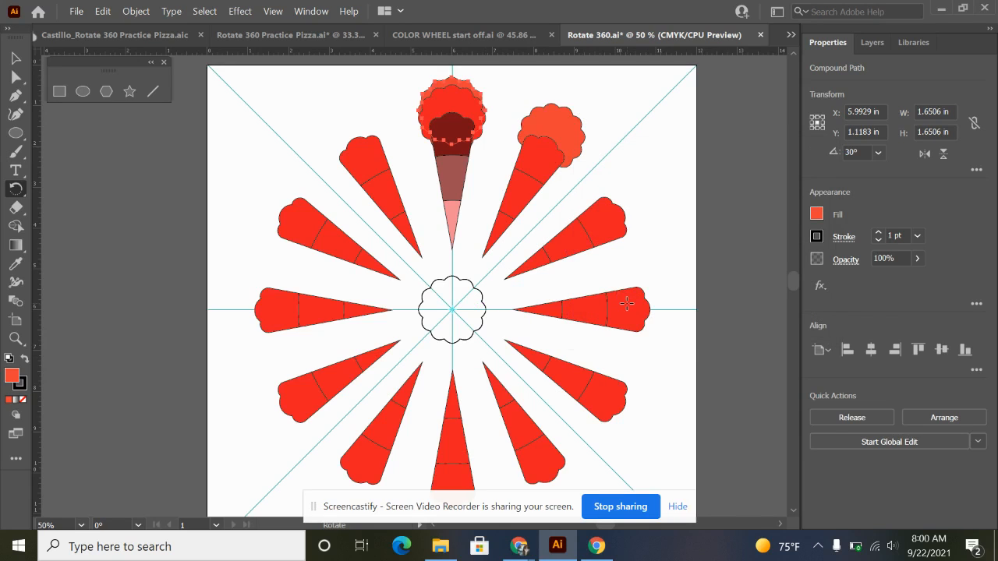
pyautogui.hotkey('ctrl', 'd')
pyautogui.hotkey('ctrl', 'd')
pyautogui.hotkey('ctrl', 'd')
pyautogui.hotkey('ctrl', 'd')
pyautogui.hotkey('ctrl', 'd')
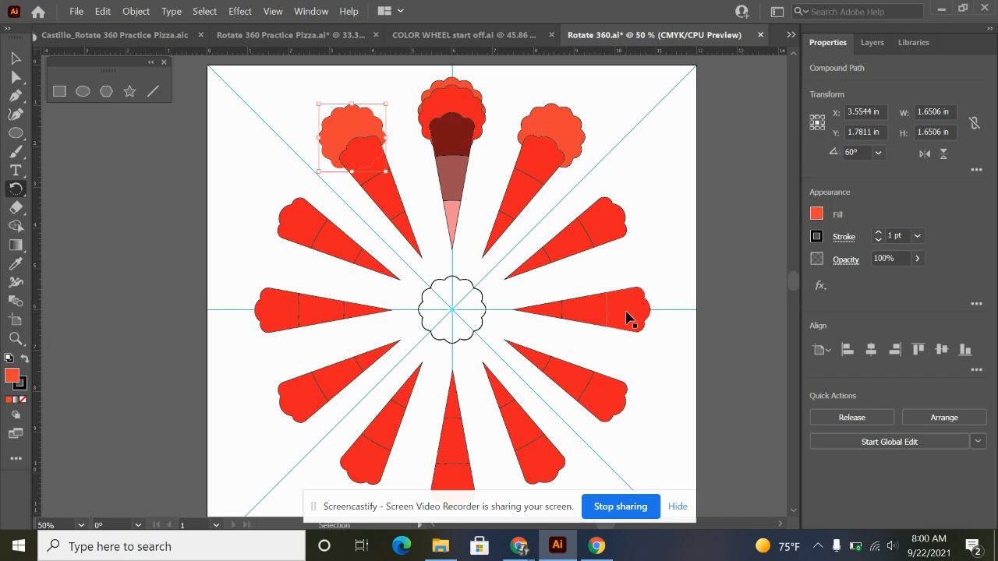
pyautogui.hotkey('ctrl', 'd')
pyautogui.hotkey('ctrl', 'd')
pyautogui.hotkey('ctrl', 'd')
pyautogui.hotkey('ctrl', 'd')
pyautogui.hotkey('ctrl', 'd')
pyautogui.hotkey('ctrl', 'd')
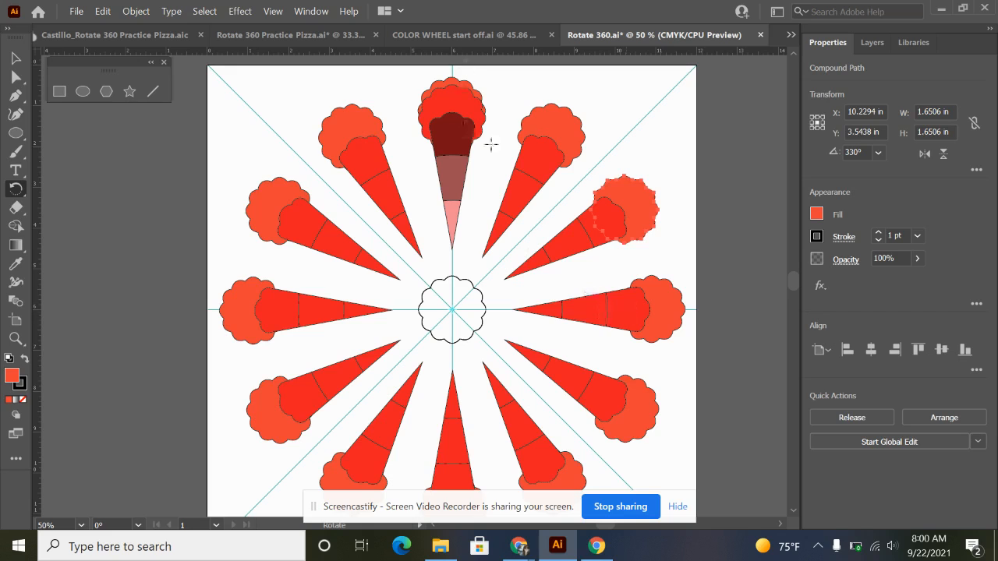
# Delete the extra red-orange scalloped copy behind the topmost petal's red one, and leave nothing selected.
pyautogui.press('v')
pyautogui.click(466, 85)
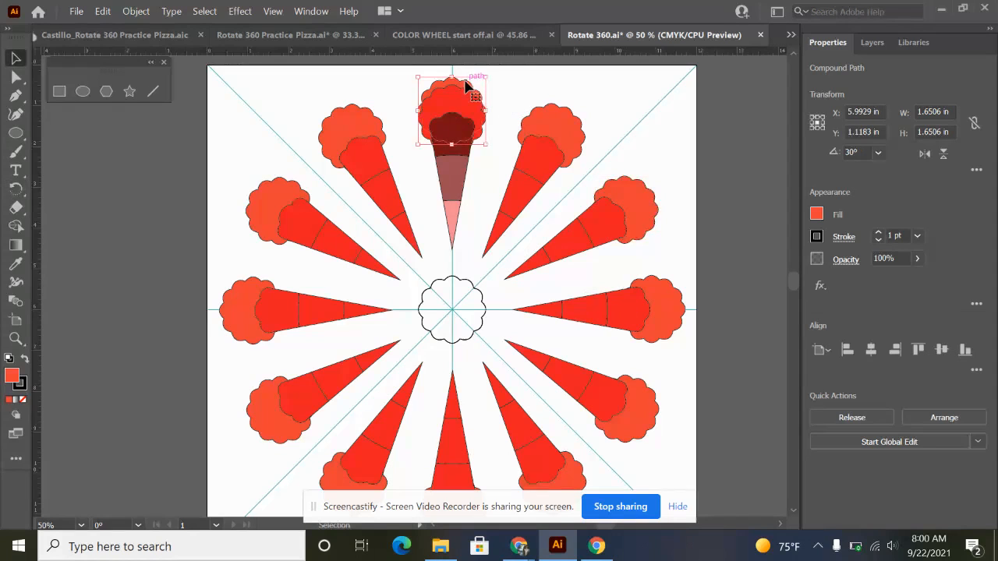
pyautogui.click(537, 195)
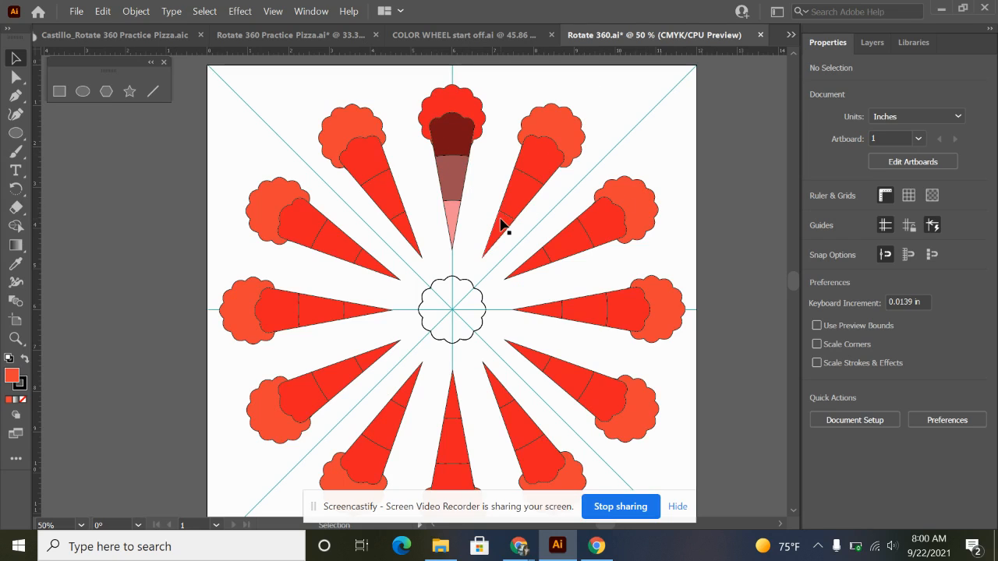
# Fill the scalloped shape behind the second petal clockwise from the top with the orange swatch.
pyautogui.click(648, 218)
pyautogui.click(819, 216)
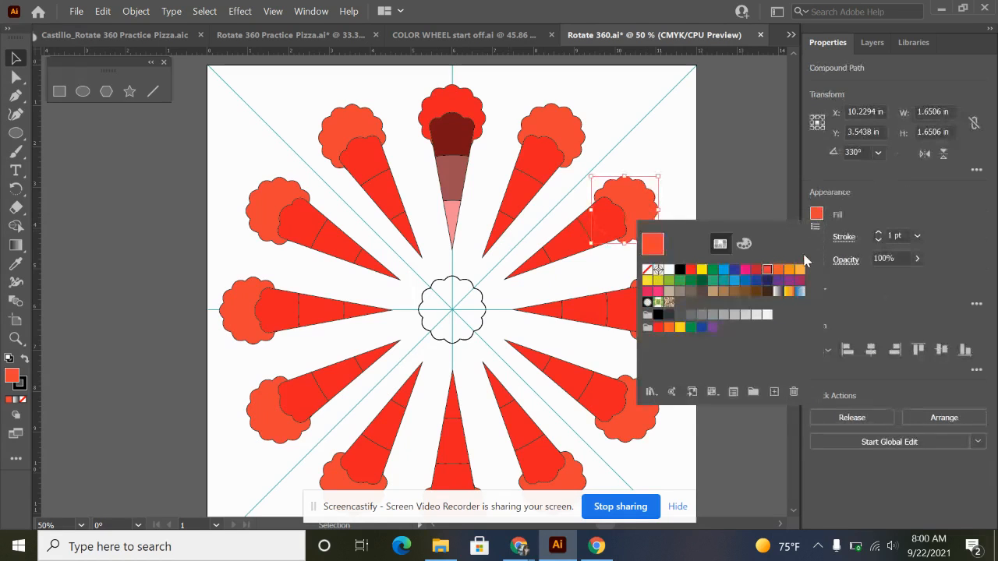
pyautogui.click(779, 270)
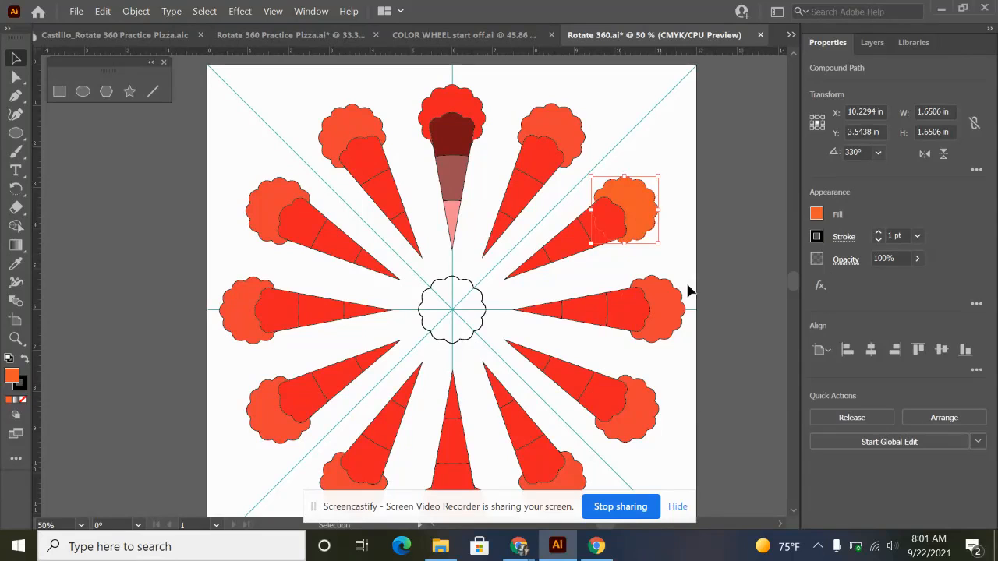
# Fill the scalloped shape behind the three-o'clock petal with the yellow-orange swatch and the four-o'clock one with yellow.
pyautogui.click(674, 308)
pyautogui.click(818, 215)
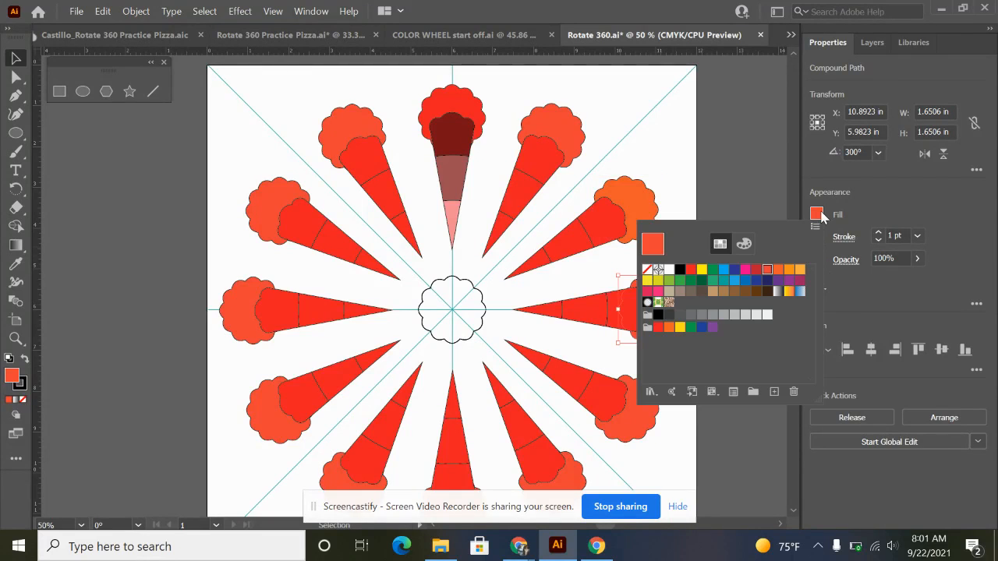
pyautogui.click(790, 269)
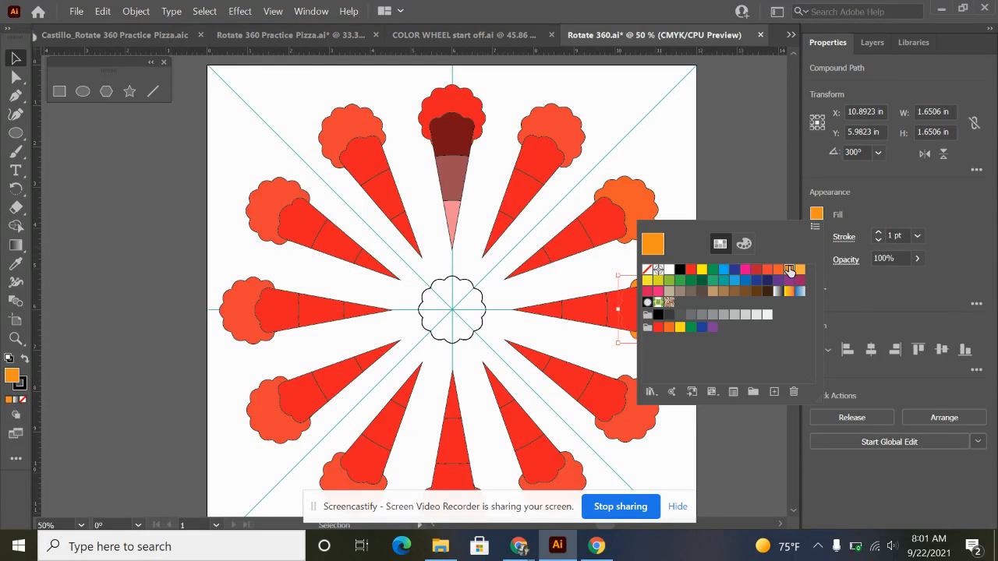
pyautogui.click(640, 423)
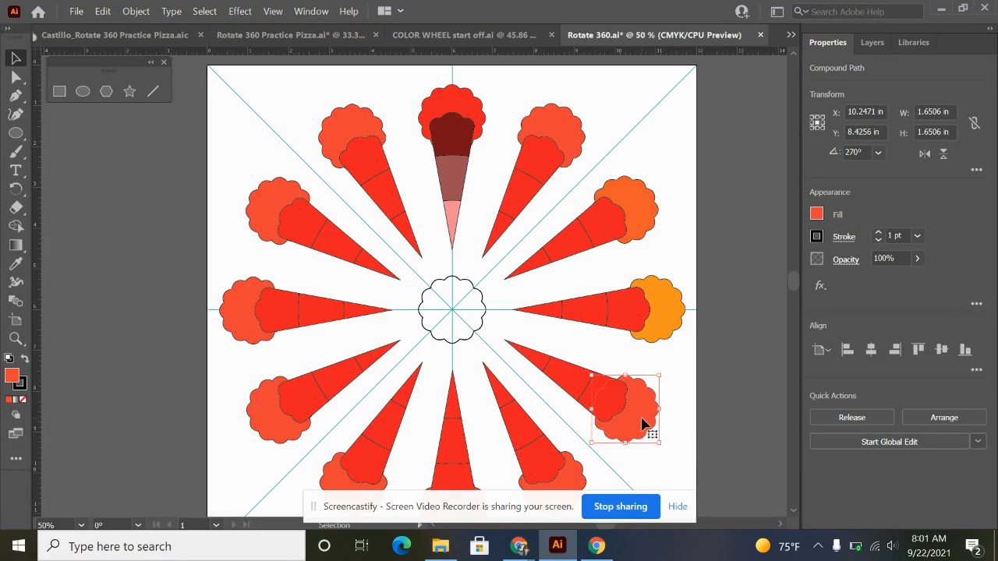
pyautogui.click(817, 214)
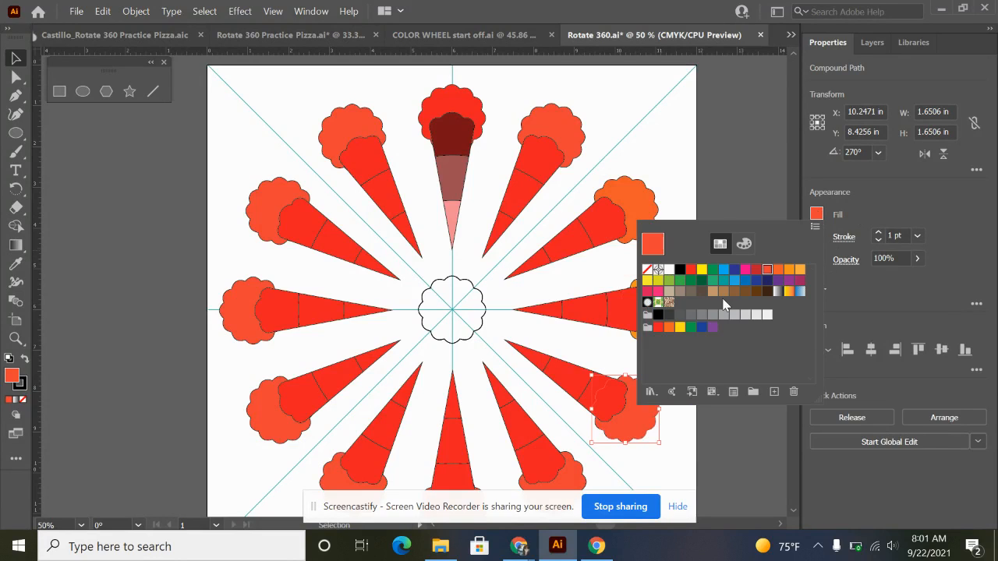
pyautogui.click(648, 281)
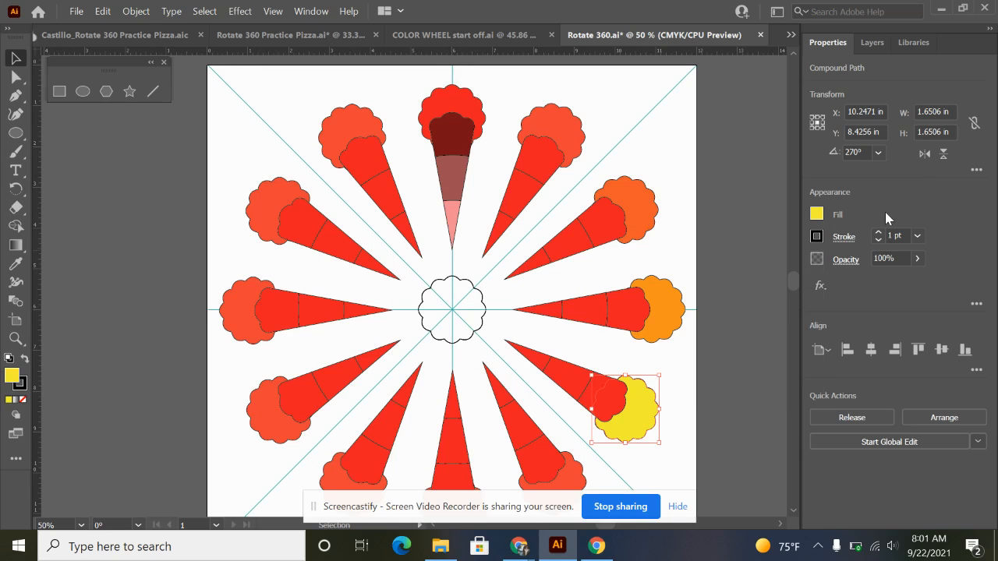
# Fill the scalloped shape behind the five-o'clock petal with green, trying darker greens before choosing the light yellow-green swatch.
pyautogui.scroll(-1, 526, 445)
pyautogui.click(568, 466)
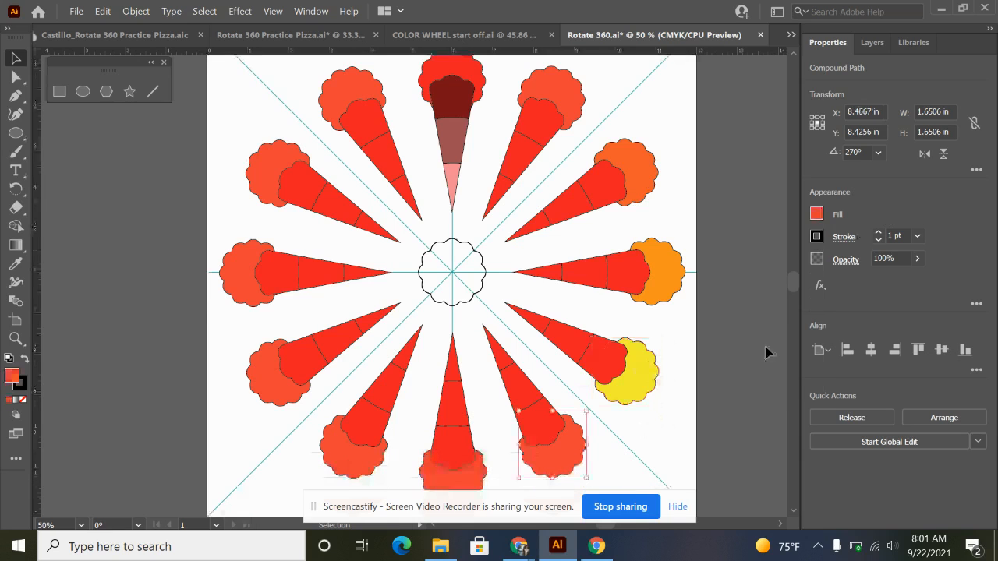
pyautogui.click(817, 215)
pyautogui.click(712, 270)
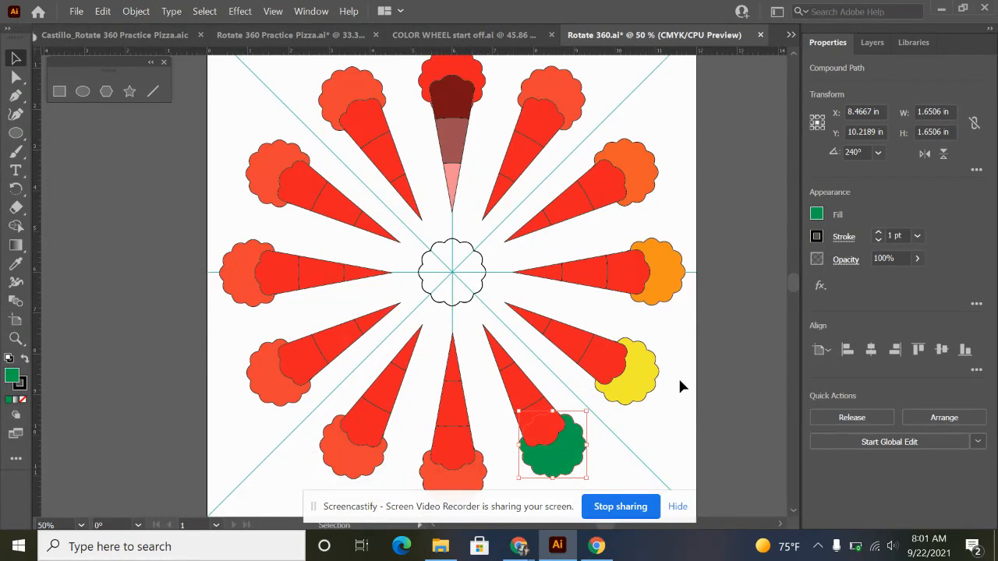
pyautogui.click(817, 215)
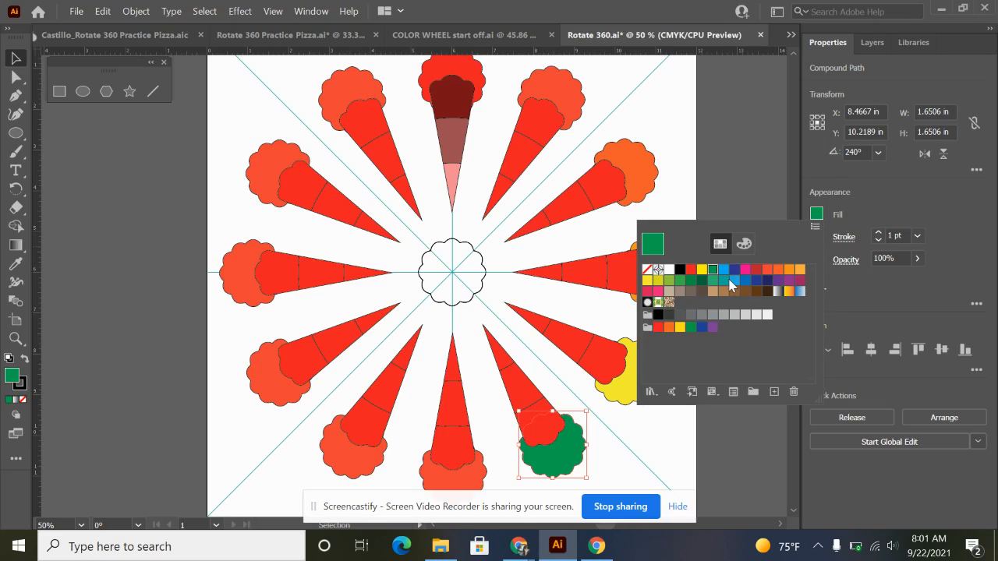
pyautogui.click(678, 283)
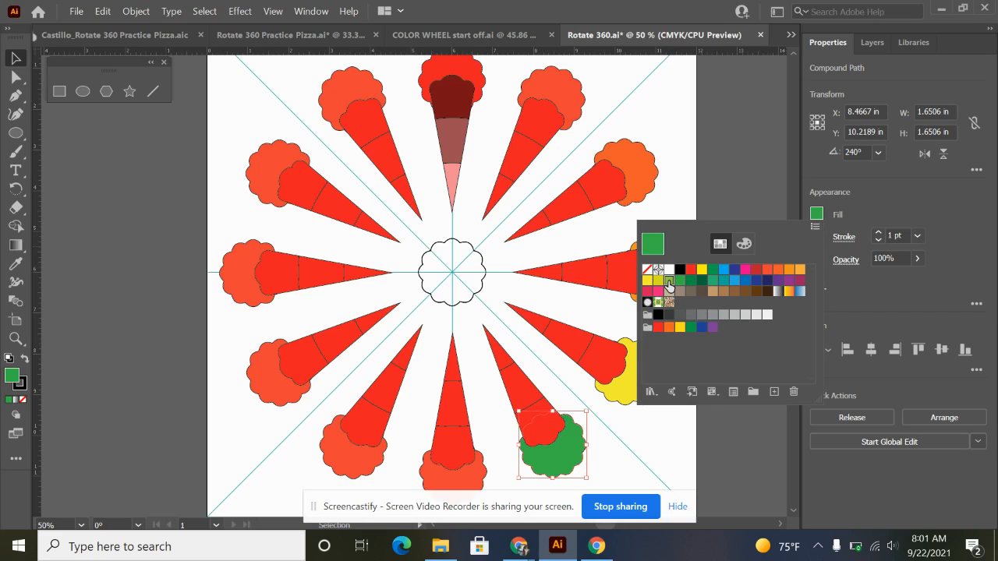
pyautogui.click(669, 281)
# Fill the scalloped shape behind the bottommost petal with the pure green swatch.
pyautogui.click(475, 487)
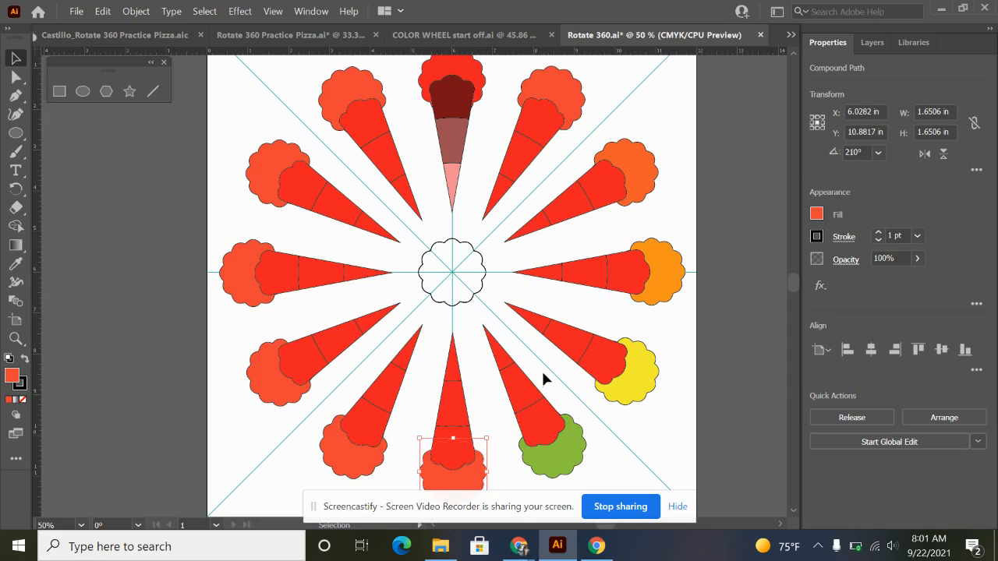
pyautogui.scroll(-1, 541, 369)
pyautogui.click(816, 215)
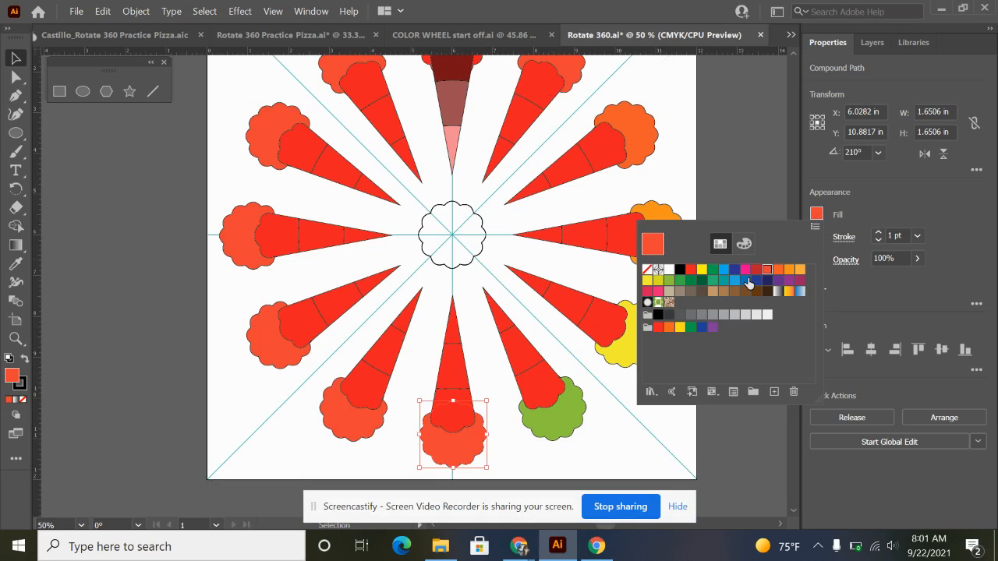
pyautogui.click(712, 270)
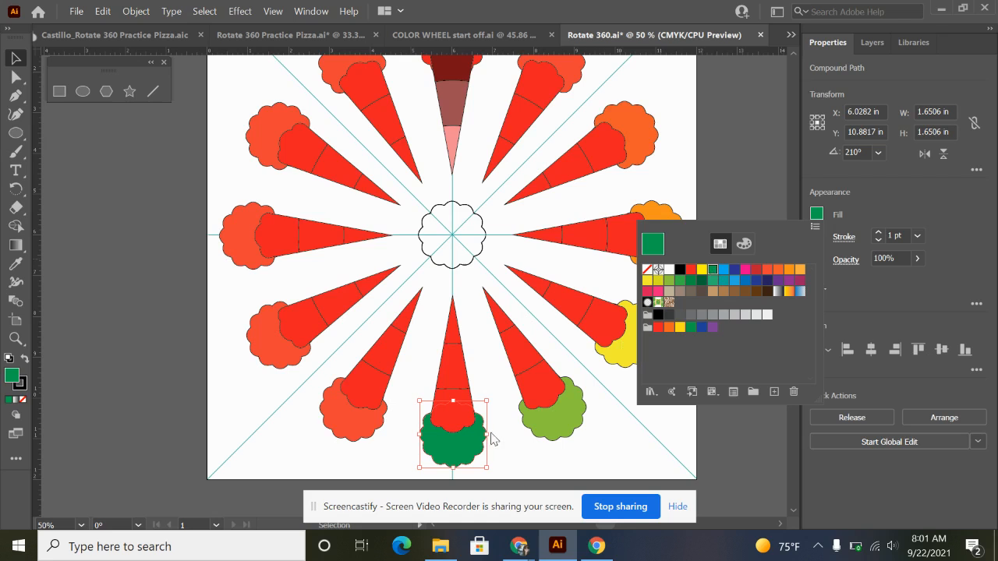
# Fill the scalloped shape behind the seven-o'clock petal with the medium blue swatch C=85 M=50 Y=0 K=0.
pyautogui.click(360, 435)
pyautogui.click(817, 215)
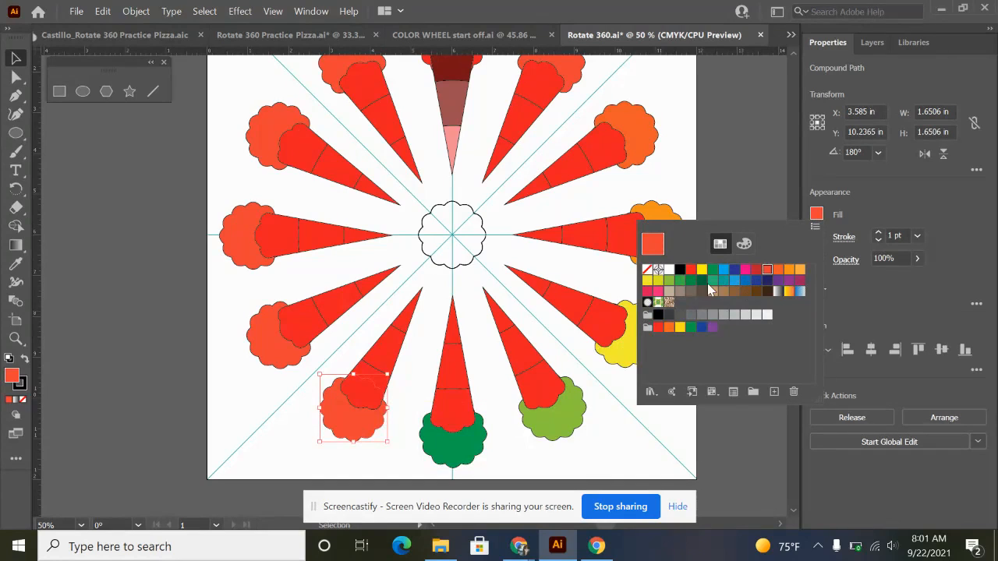
pyautogui.click(755, 282)
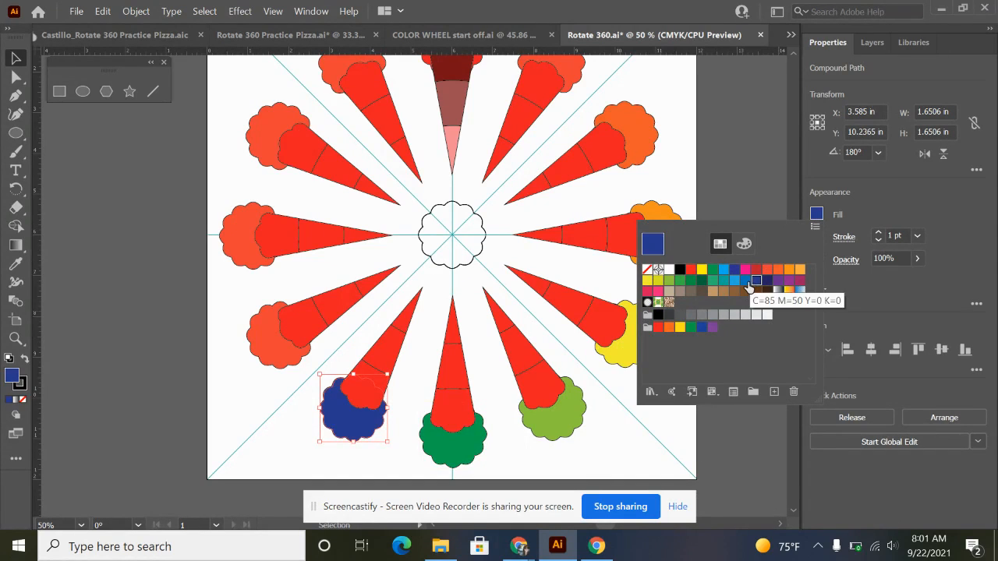
pyautogui.click(746, 281)
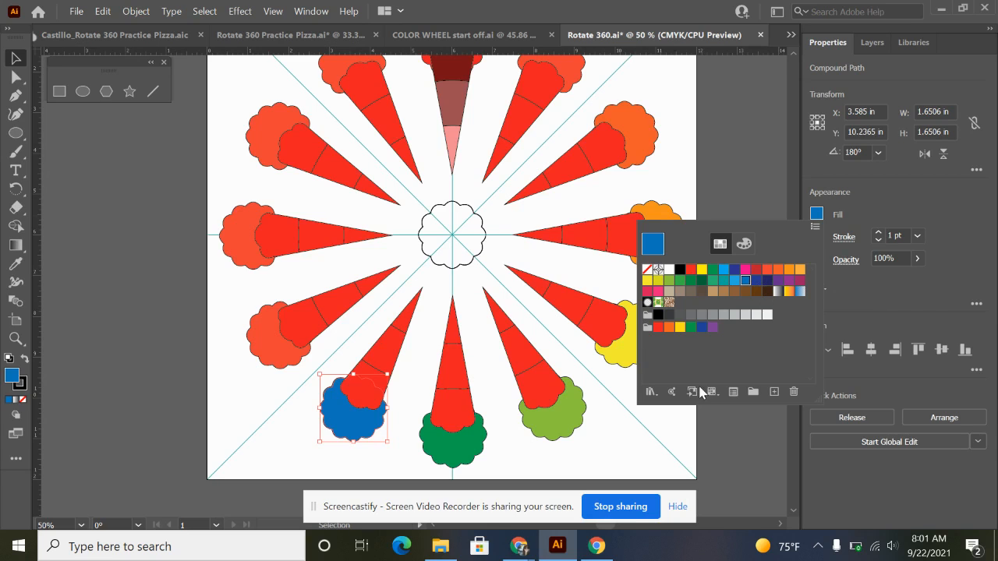
# Fill the scalloped shape behind the eight-o'clock petal with the dark blue swatch.
pyautogui.click(258, 350)
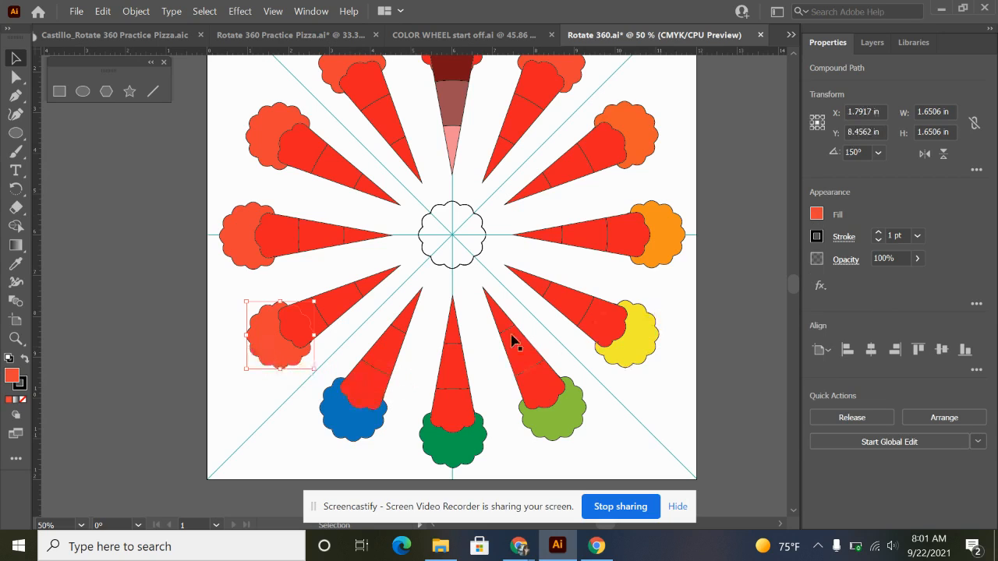
pyautogui.scroll(1, 326, 223)
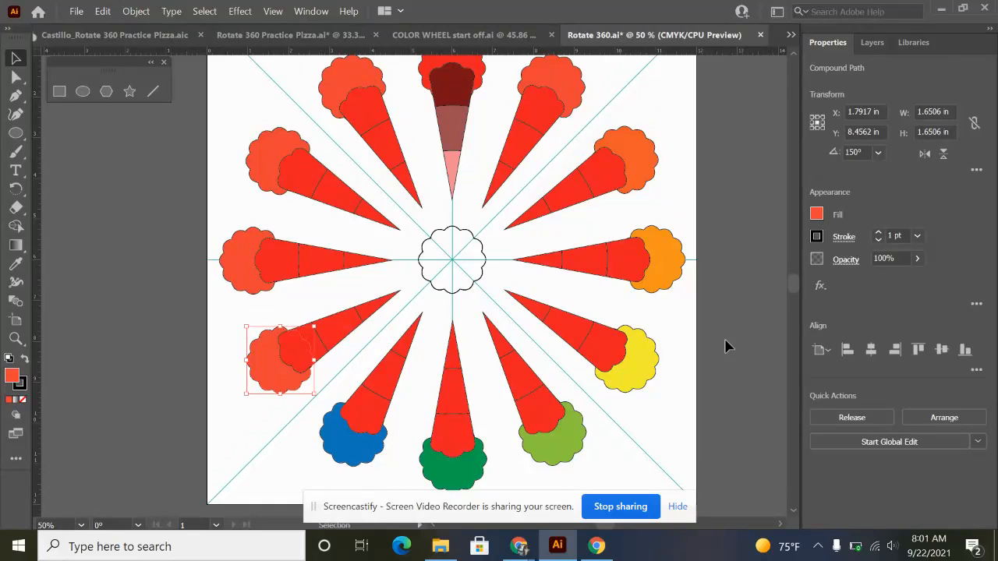
pyautogui.click(816, 214)
pyautogui.click(757, 280)
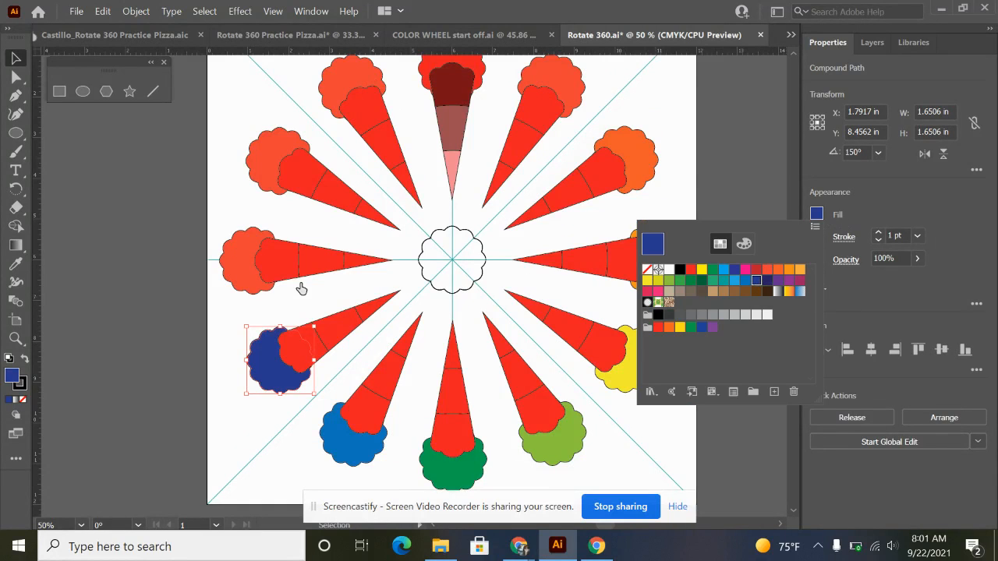
# Fill the scalloped shape behind the nine-o'clock petal with the purple swatch.
pyautogui.click(244, 284)
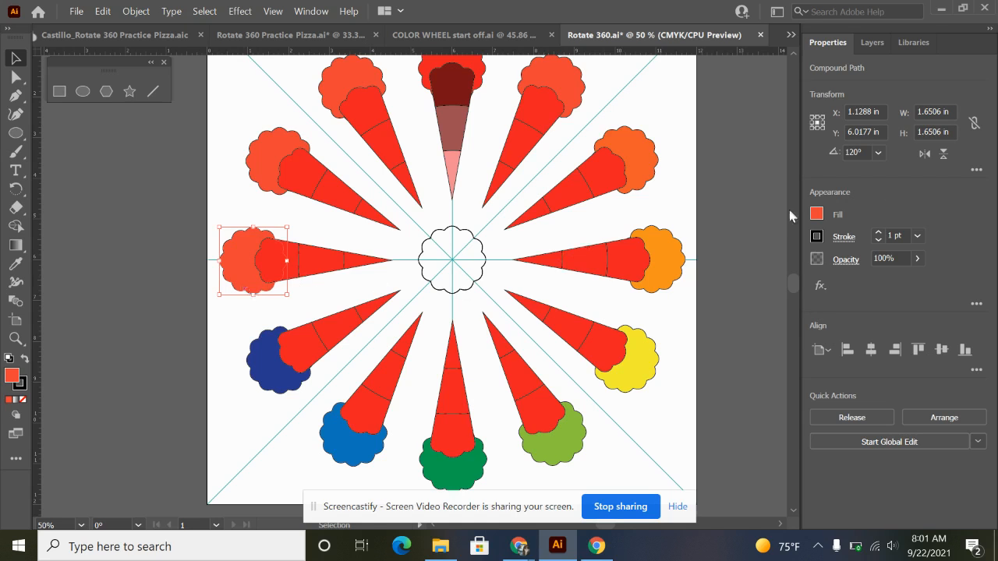
pyautogui.click(822, 218)
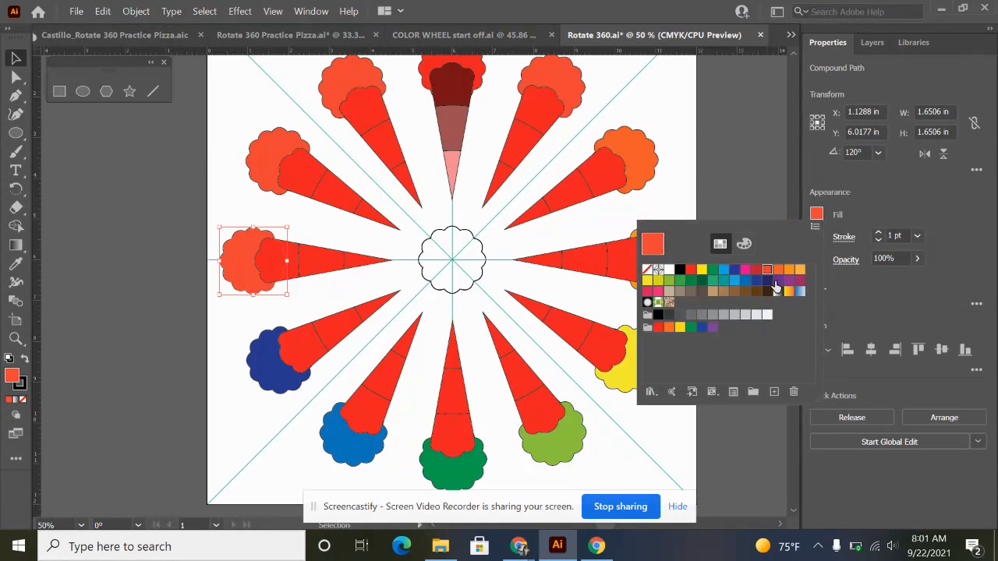
pyautogui.click(778, 280)
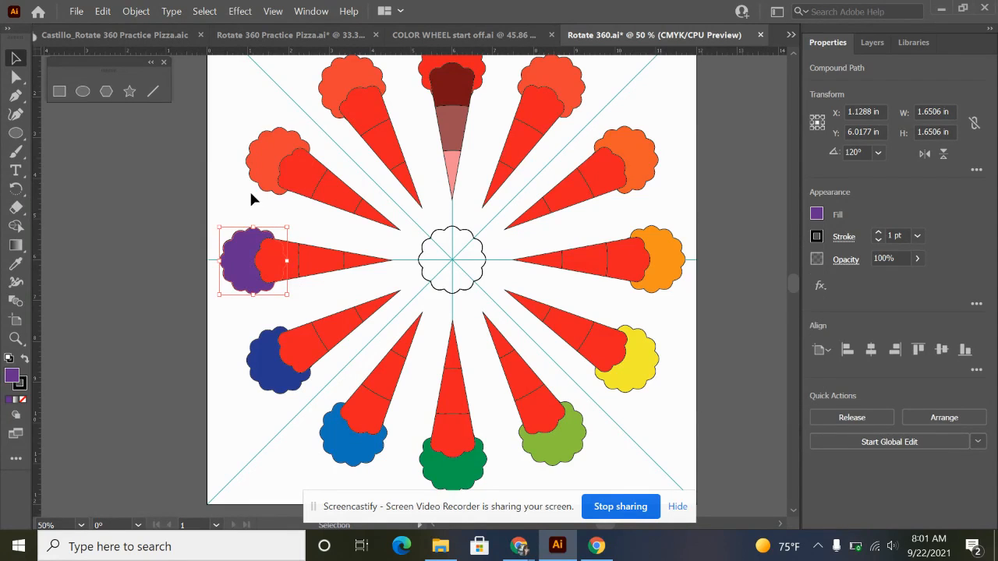
# Fill the scalloped shape behind the ten-o'clock petal with the purple swatch.
pyautogui.click(270, 178)
pyautogui.click(816, 214)
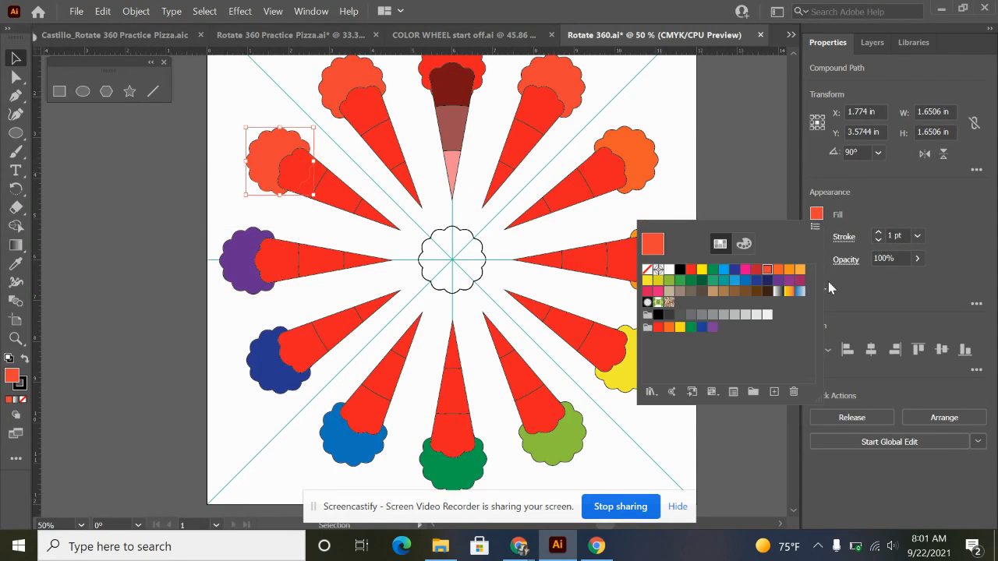
pyautogui.click(779, 281)
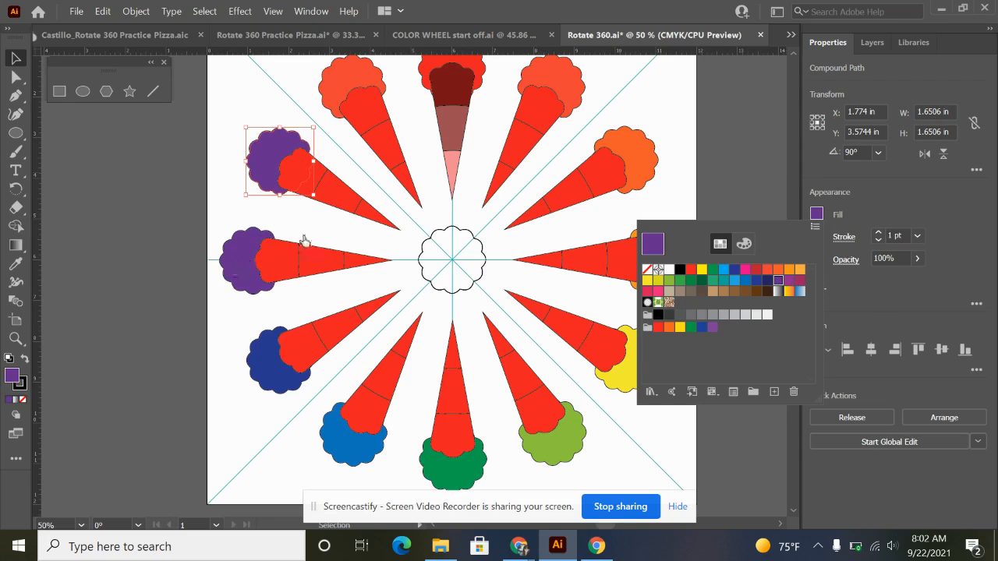
# Recolor the scalloped shape behind the nine-o'clock petal with the dark indigo swatch.
pyautogui.click(256, 271)
pyautogui.click(240, 273)
pyautogui.click(817, 214)
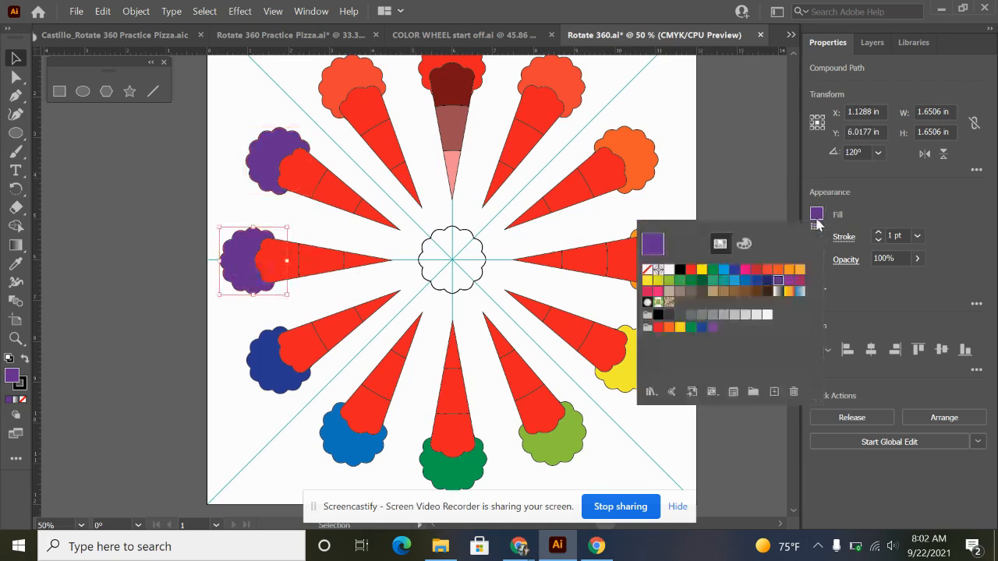
pyautogui.click(768, 282)
# Fill the scalloped shape behind the eleven-o'clock petal with the red-violet swatch.
pyautogui.click(325, 92)
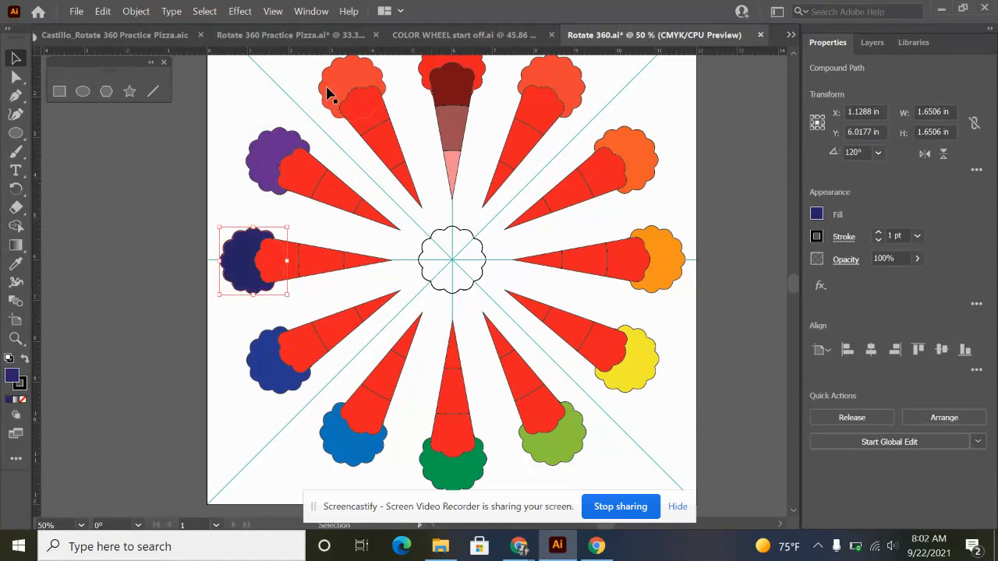
pyautogui.click(329, 94)
pyautogui.click(817, 215)
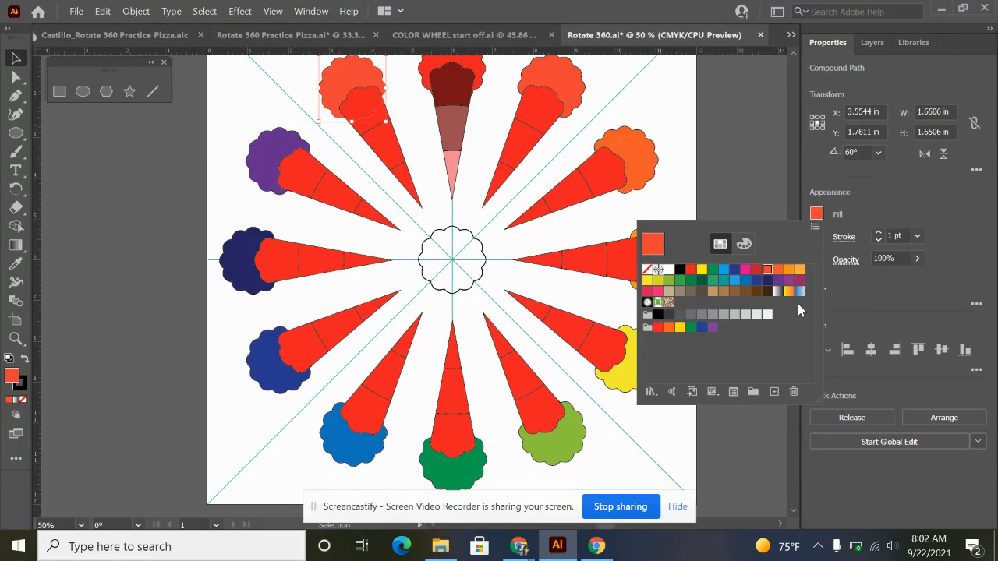
pyautogui.click(797, 280)
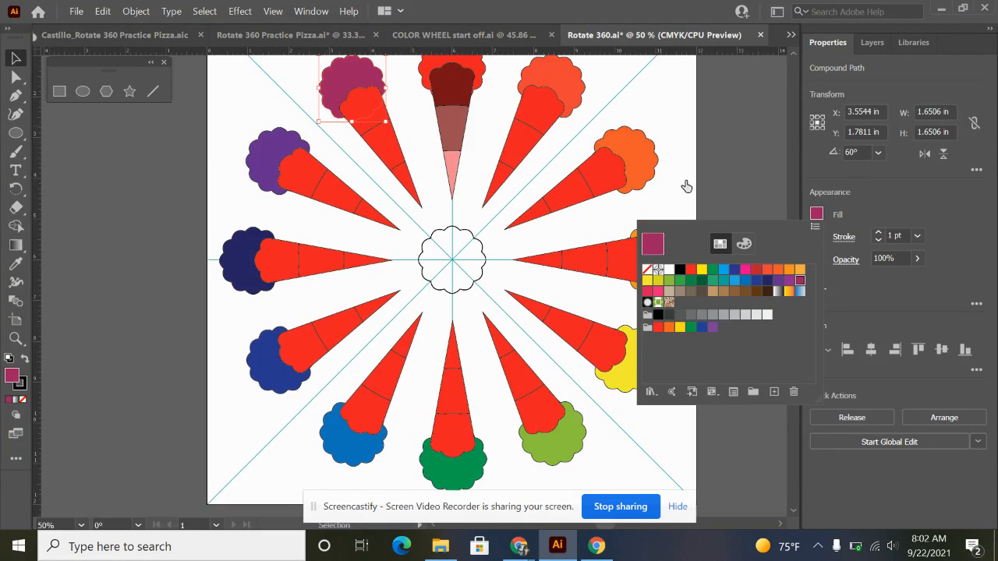
pyautogui.scroll(1, 694, 215)
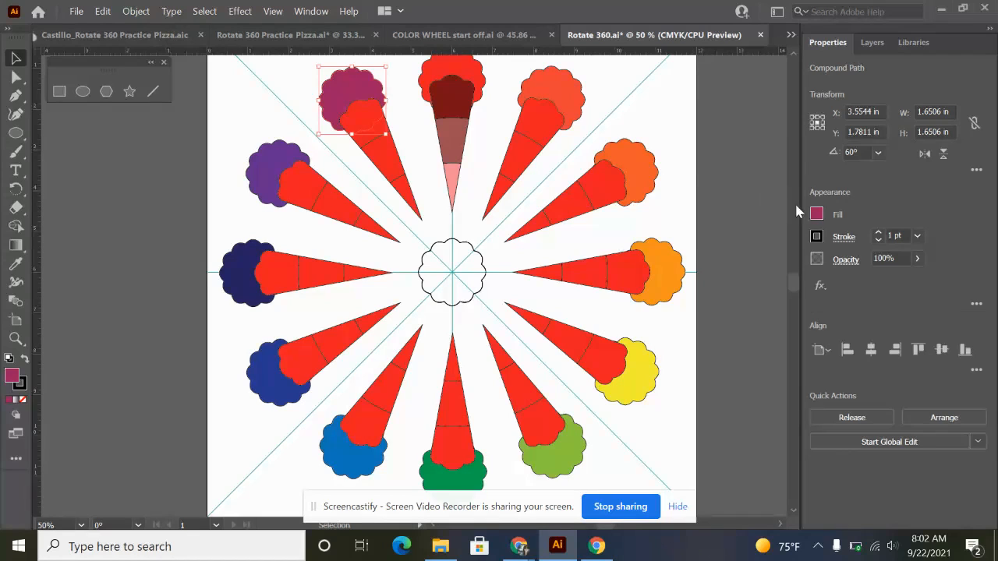
pyautogui.click(817, 214)
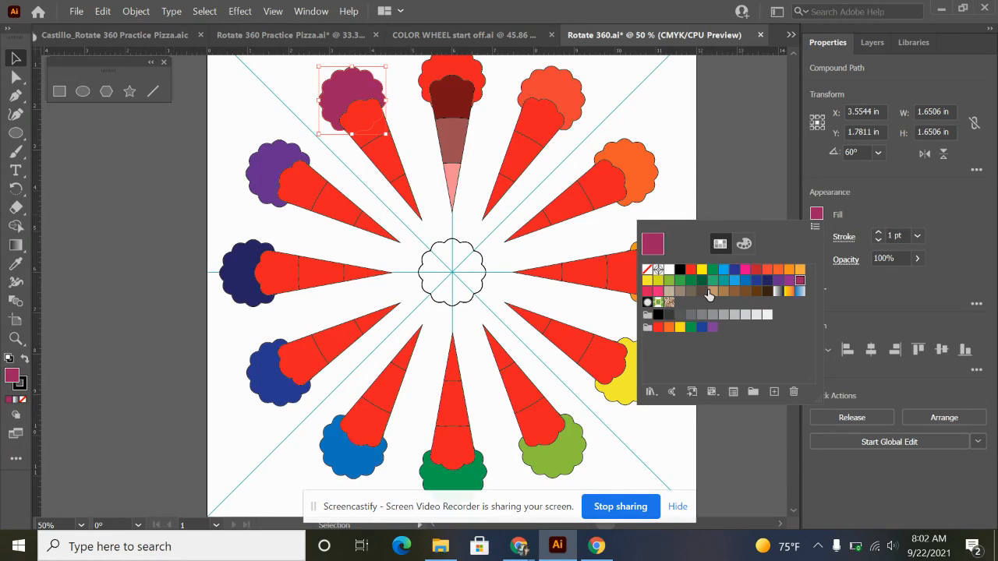
pyautogui.click(882, 207)
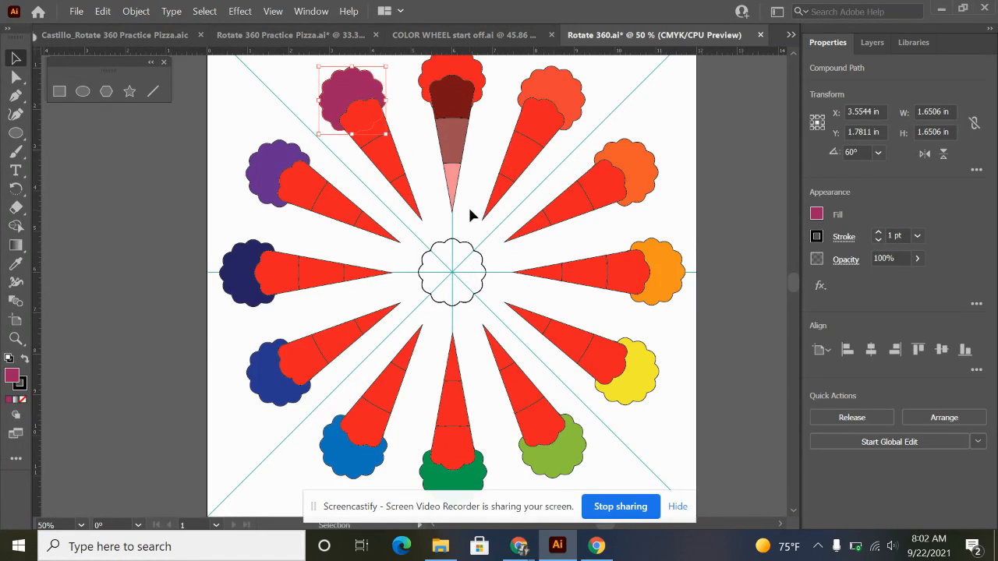
# Fill all three sections of the one-o'clock petal with the red-orange swatch used on its scalloped shape, and leave nothing selected.
pyautogui.scroll(2, 507, 187)
pyautogui.moveTo(603, 153); pyautogui.dragTo(486, 305)
pyautogui.click(471, 290)
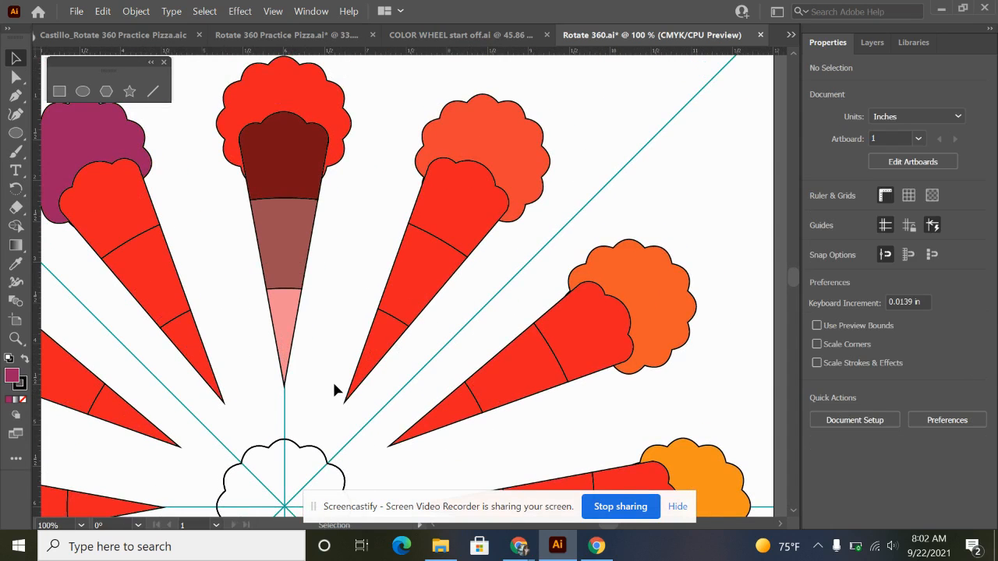
pyautogui.moveTo(390, 341); pyautogui.dragTo(444, 229)
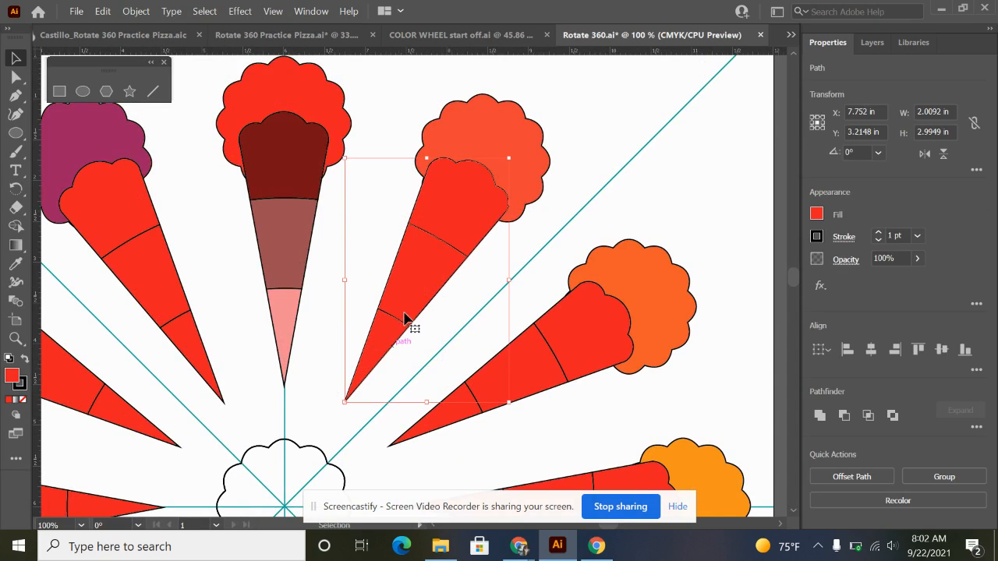
pyautogui.click(816, 214)
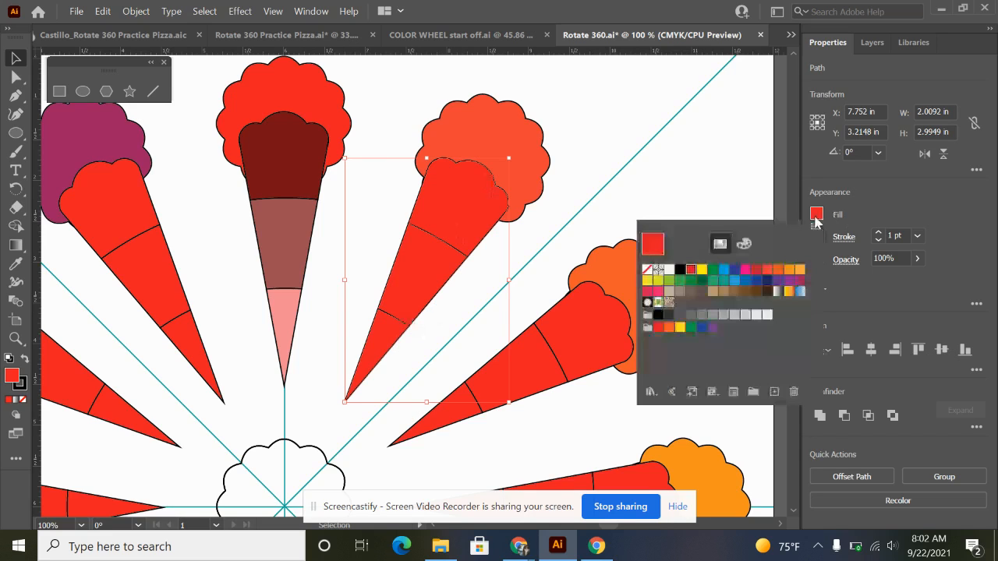
pyautogui.click(768, 272)
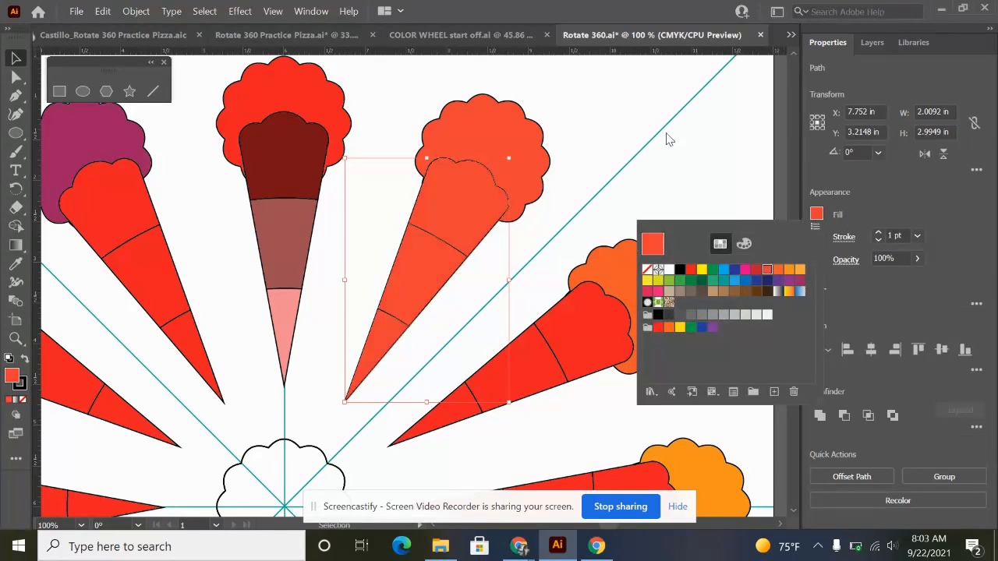
pyautogui.click(627, 161)
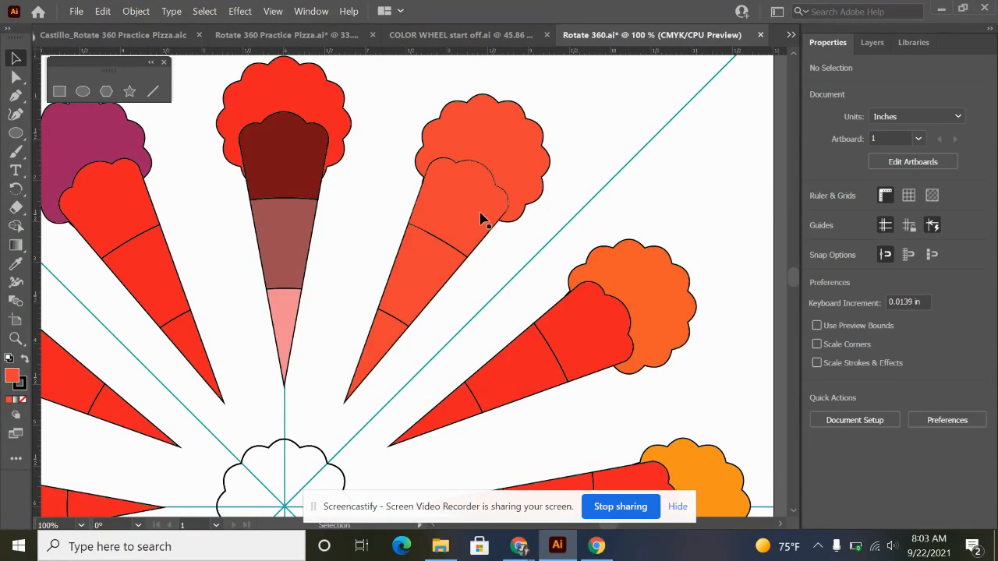
# Fill the outer section of the one-o'clock petal with a dark red-orange shade, about RGB 117, 17, 14.
pyautogui.click(470, 207)
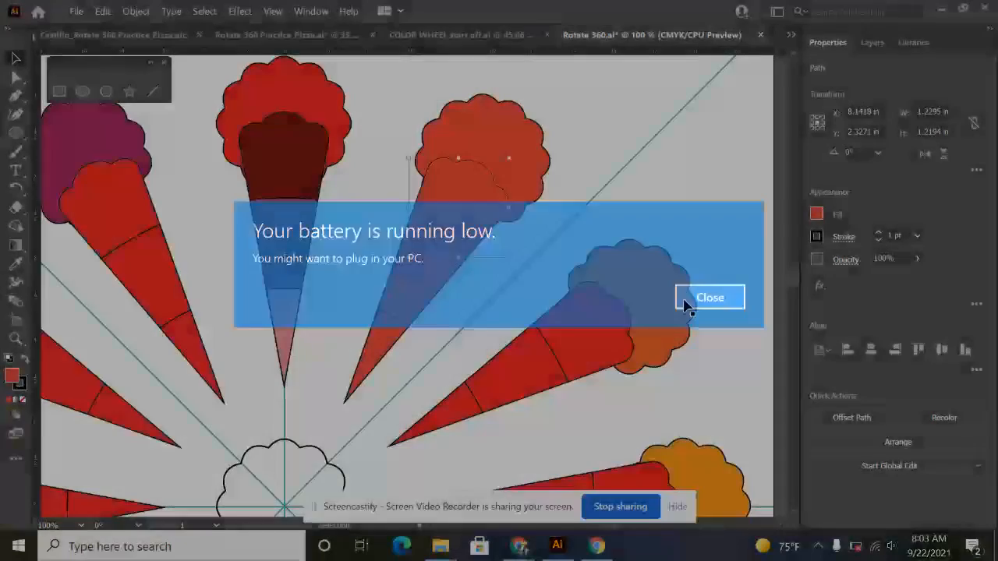
pyautogui.click(685, 305)
pyautogui.doubleClick(13, 379)
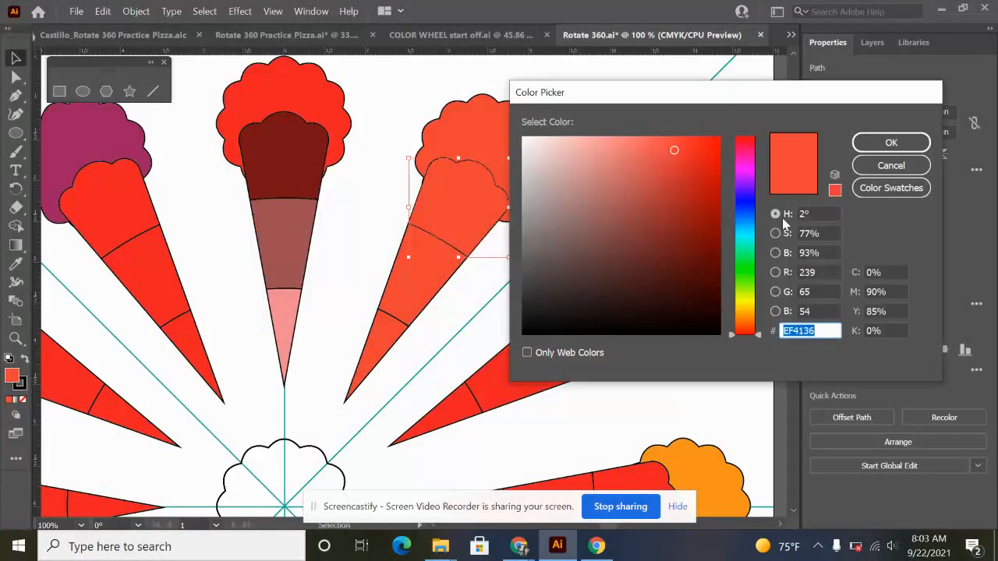
pyautogui.moveTo(676, 151)
pyautogui.mouseDown()
pyautogui.moveTo(682, 216)
pyautogui.moveTo(697, 243)
pyautogui.mouseUp()
pyautogui.click(890, 142)
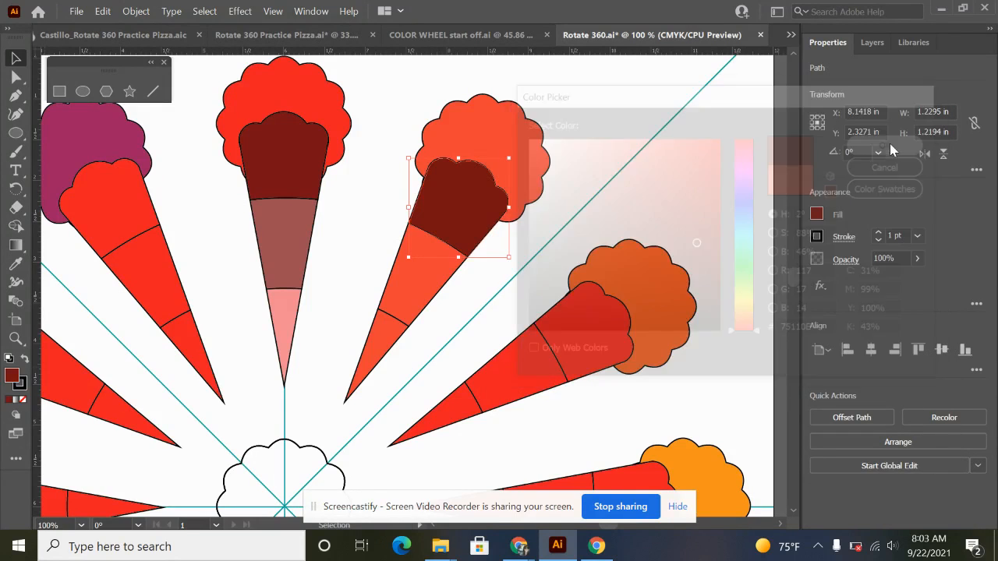
# Recolor the middle section of the one-o'clock petal with the muted tone 894645 and leave nothing selected.
pyautogui.click(423, 292)
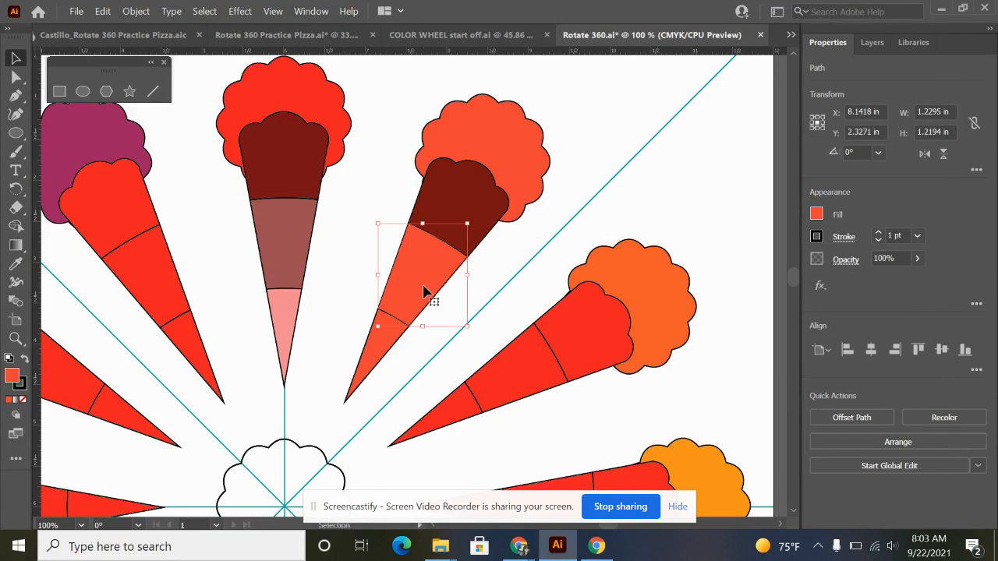
pyautogui.doubleClick(13, 376)
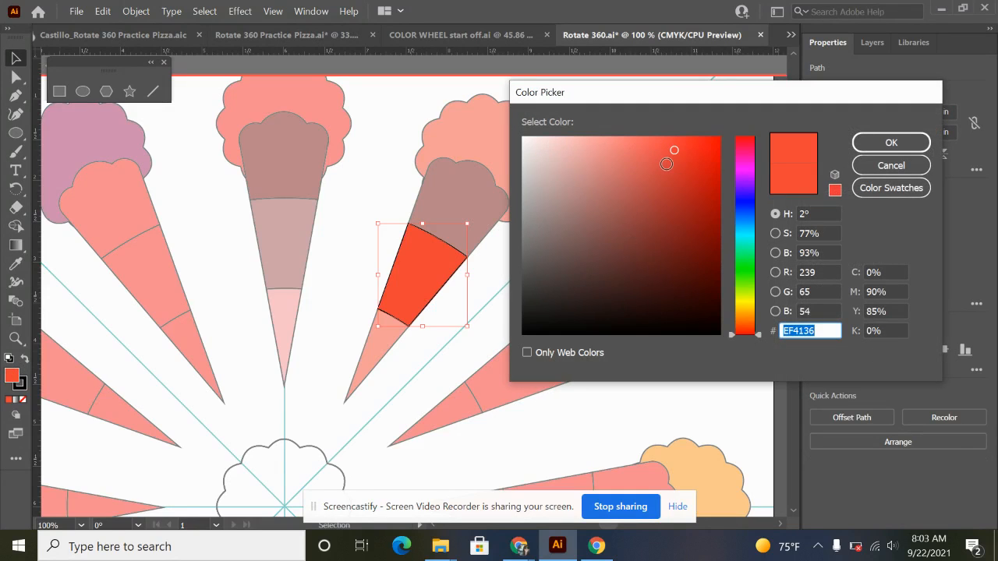
pyautogui.moveTo(667, 167); pyautogui.dragTo(621, 227)
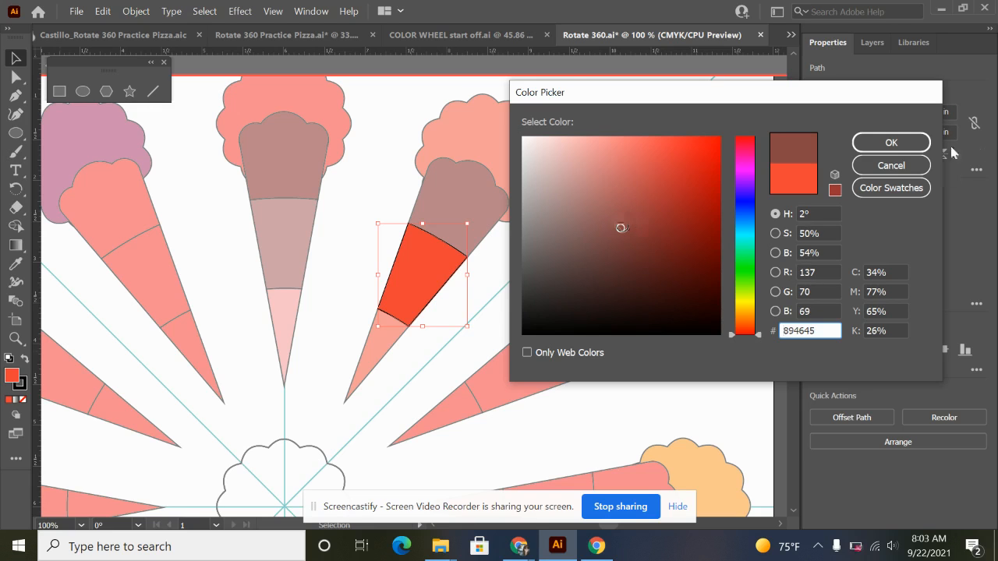
pyautogui.click(892, 143)
pyautogui.doubleClick(531, 241)
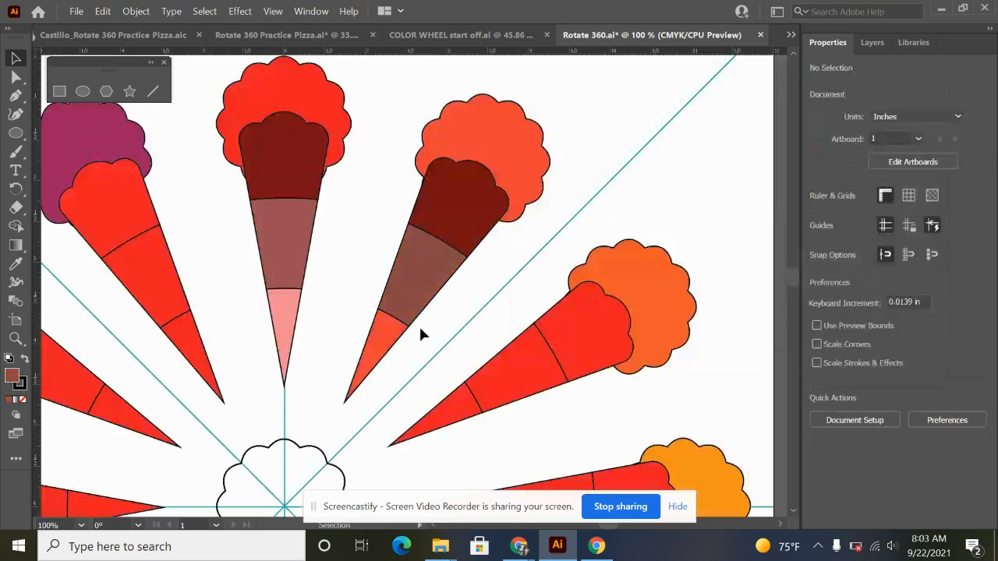
# Fill the inner tip of the one-o'clock petal with the light tint EF8F8E and clear the selection.
pyautogui.click(390, 336)
pyautogui.doubleClick(12, 377)
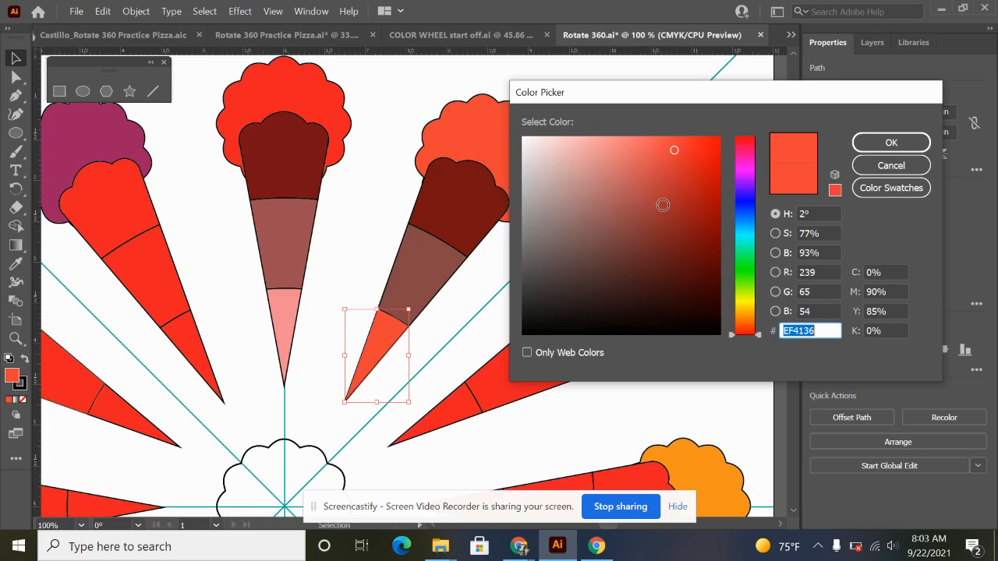
pyautogui.click(591, 148)
pyautogui.click(604, 148)
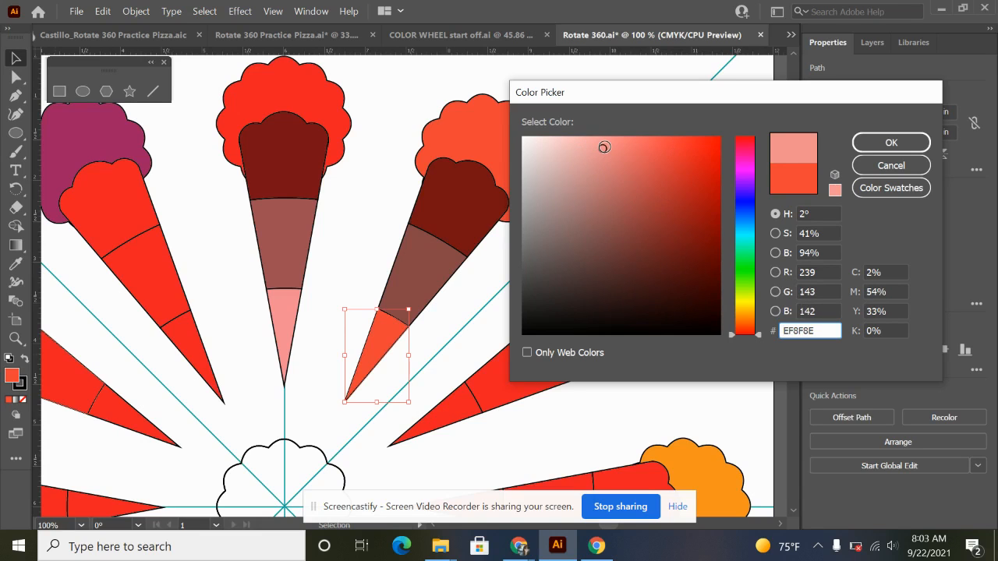
pyautogui.click(889, 142)
pyautogui.click(677, 190)
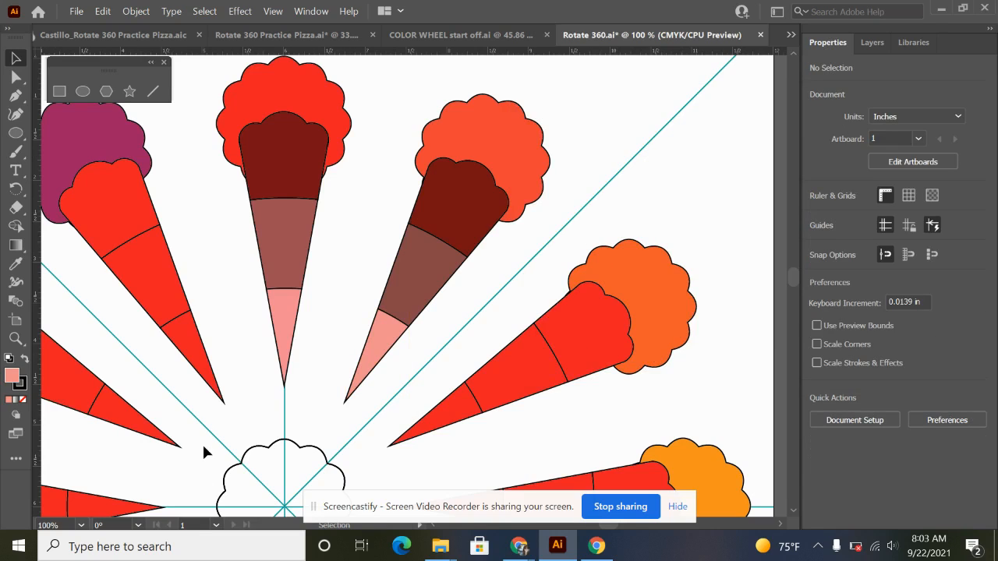
pyautogui.scroll(-2, 329, 405)
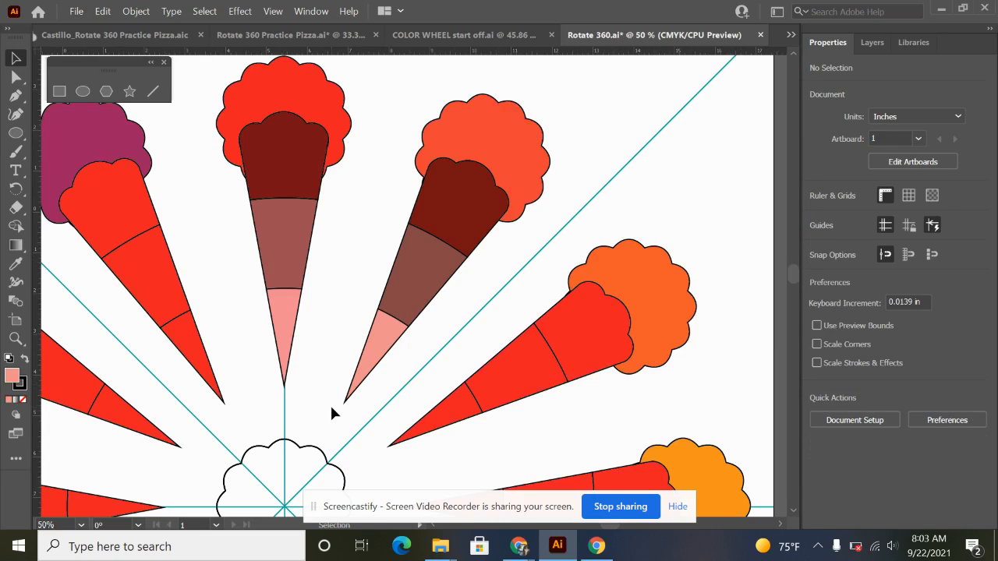
pyautogui.moveTo(370, 451); pyautogui.dragTo(463, 274)
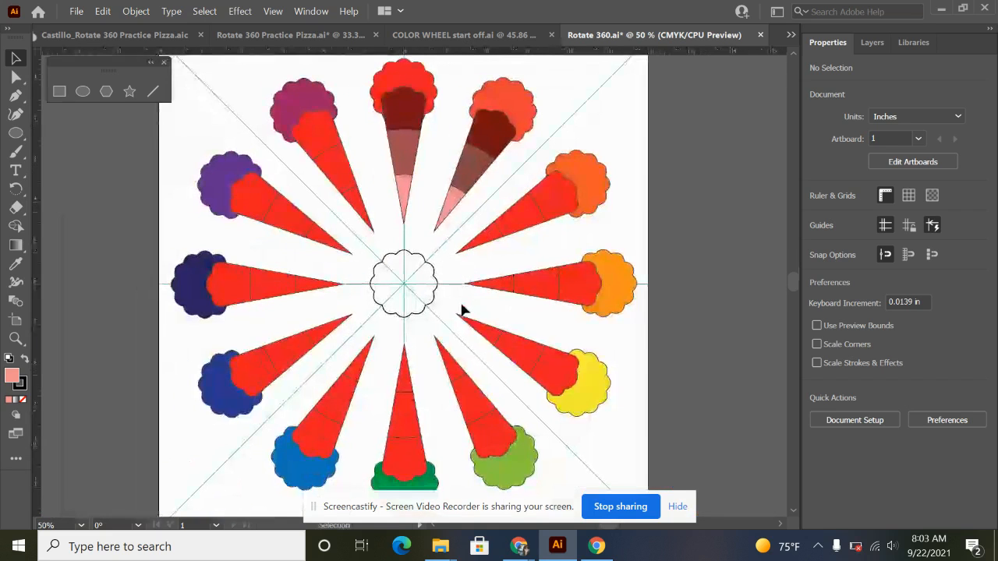
pyautogui.scroll(-1, 461, 311)
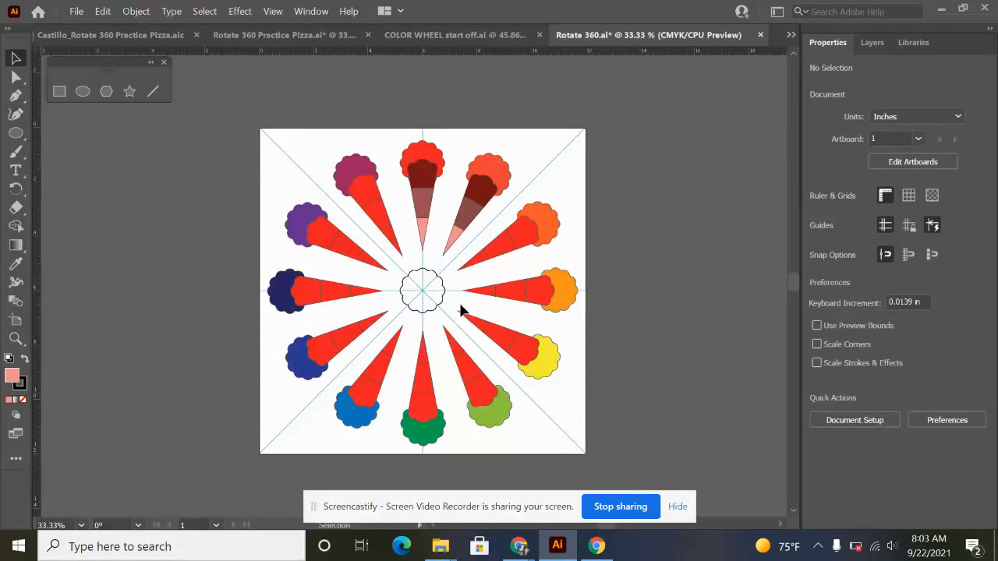